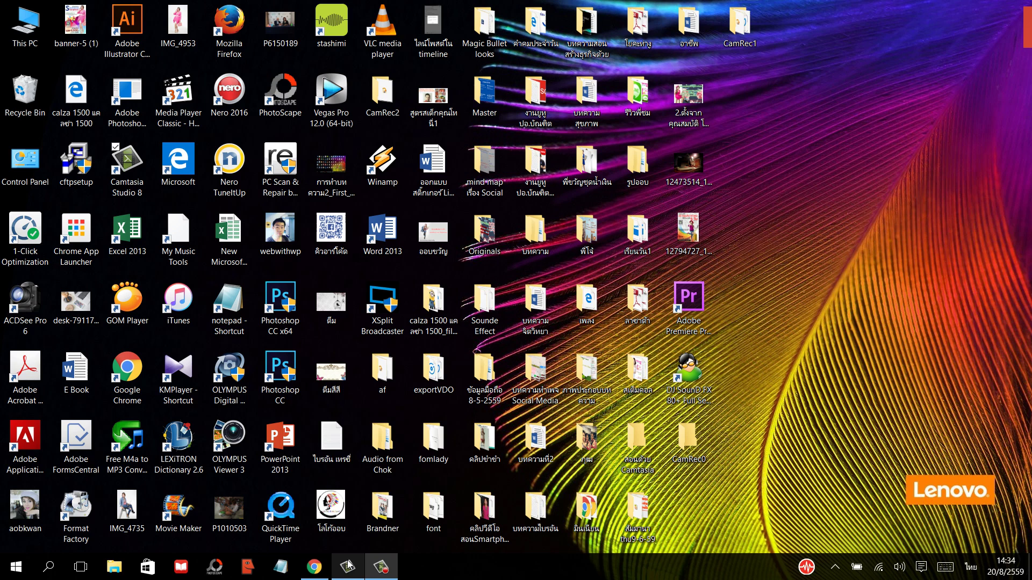
# Restore the minimized Camtasia Studio window from the taskbar
pyautogui.click(347, 574)
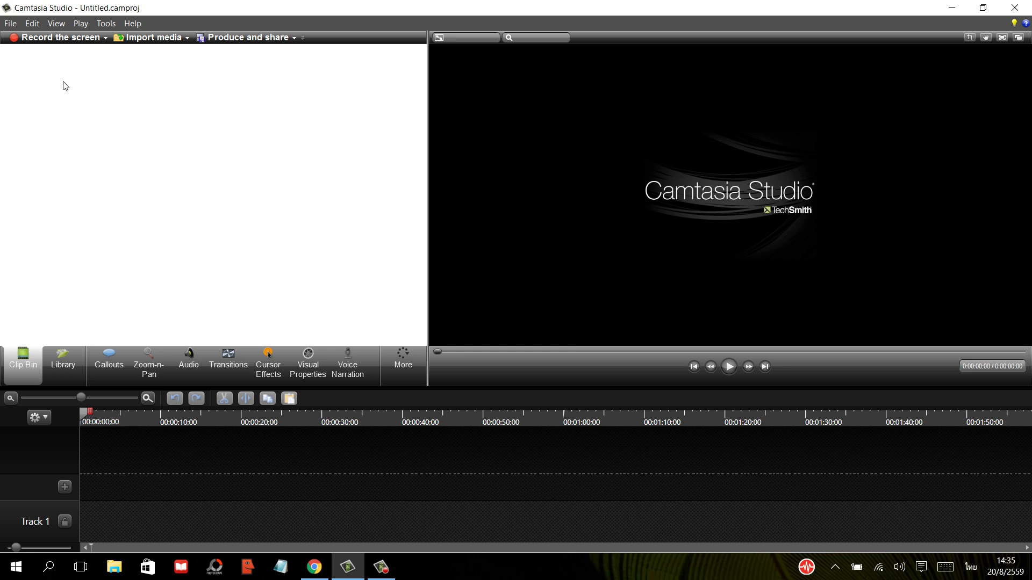
pyautogui.click(10, 22)
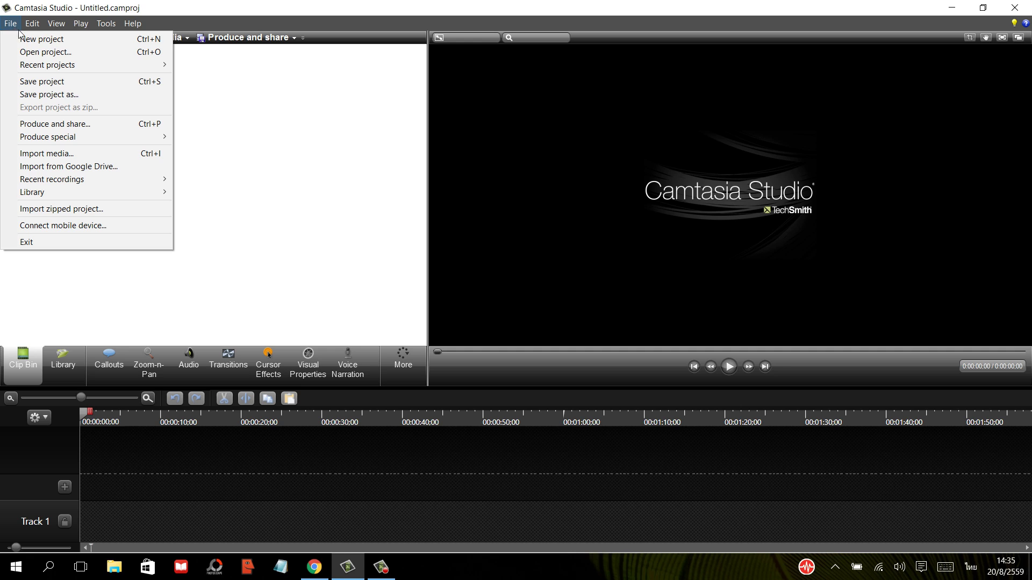
pyautogui.click(230, 85)
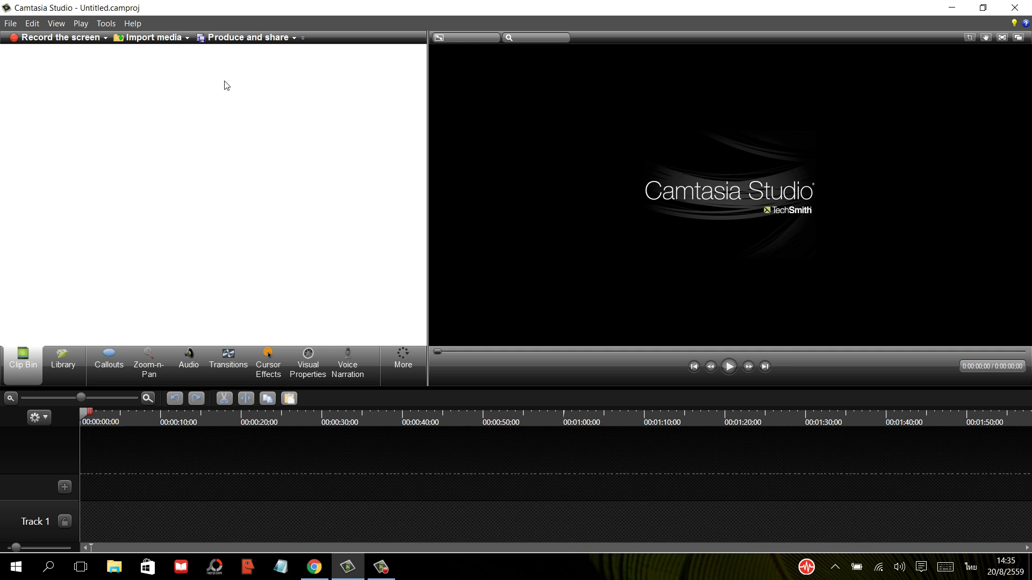
pyautogui.click(12, 24)
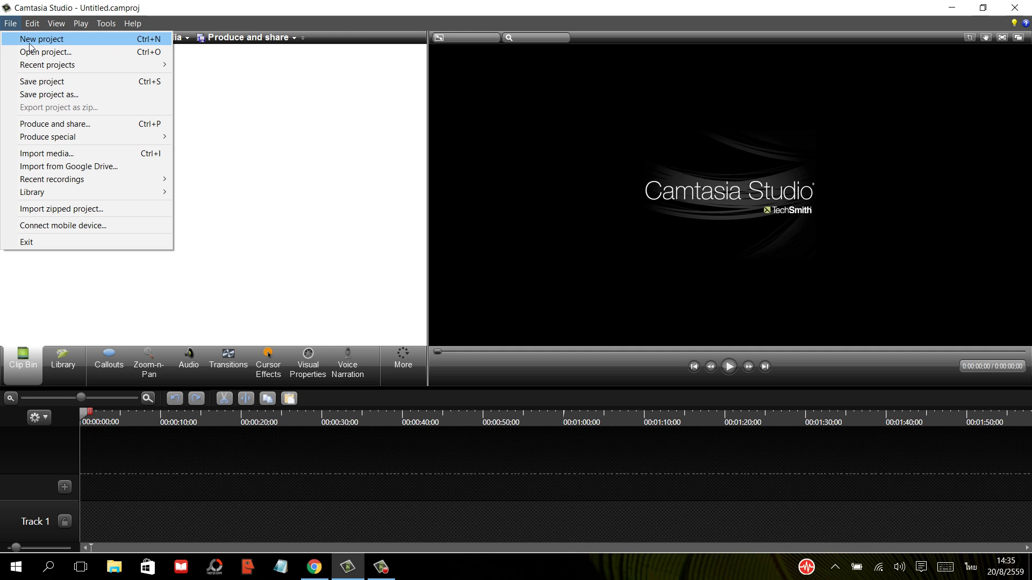
pyautogui.click(30, 43)
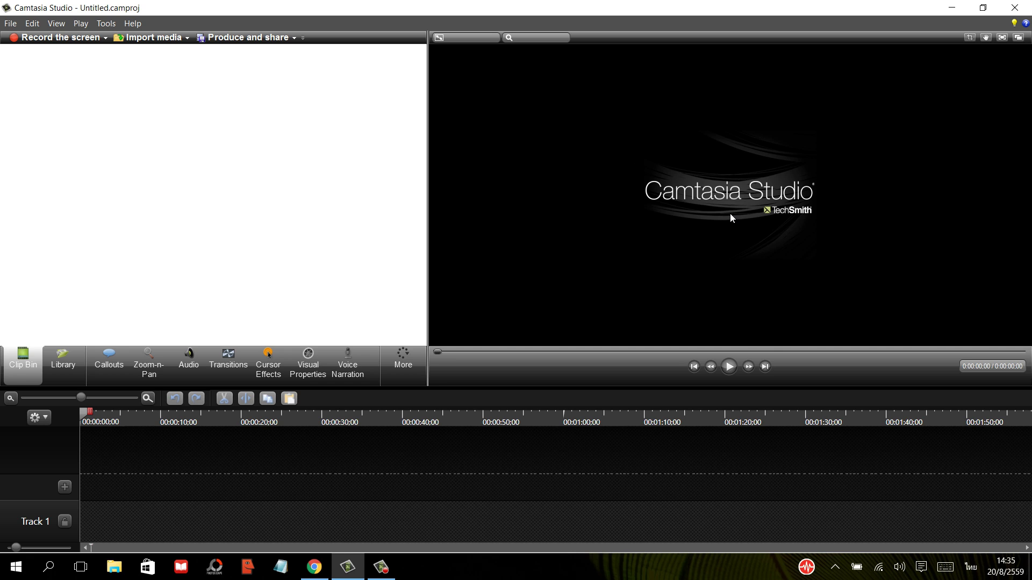
# Import the ทดสอบ.avi video into the project's clip bin
pyautogui.click(181, 38)
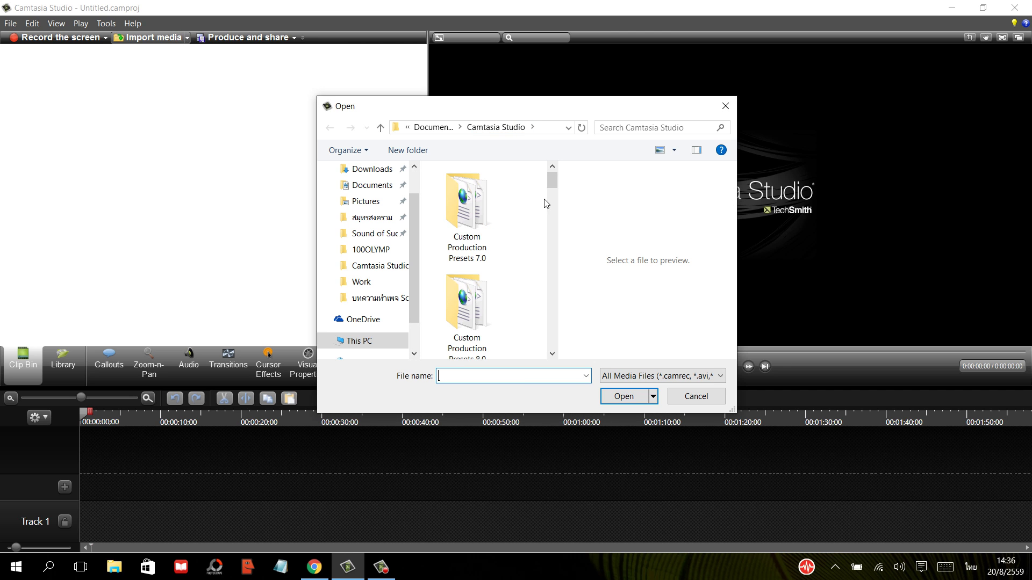
pyautogui.scroll(-2, 492, 218)
pyautogui.scroll(-5, 532, 231)
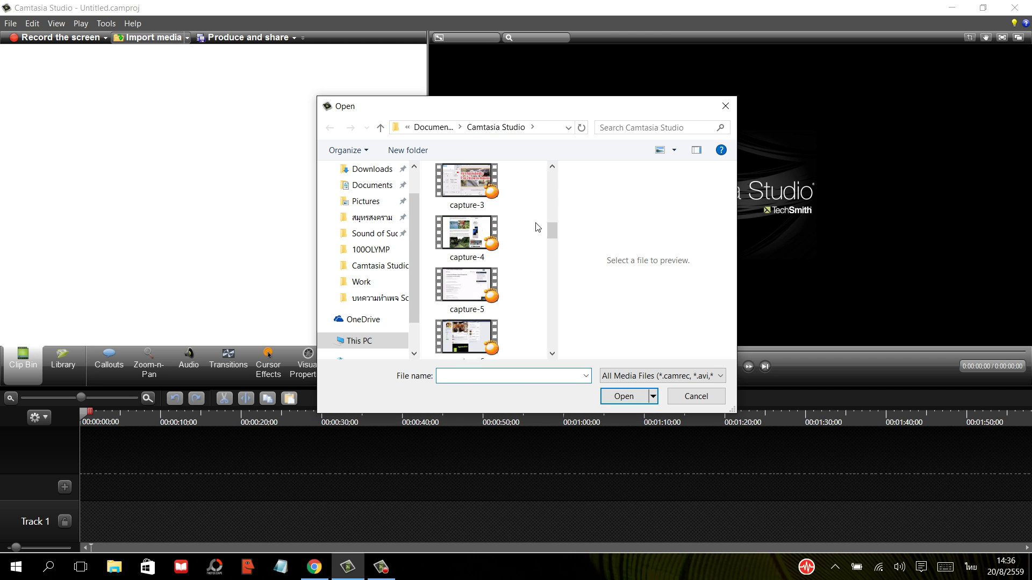
pyautogui.scroll(-2, 538, 226)
pyautogui.scroll(-2, 537, 227)
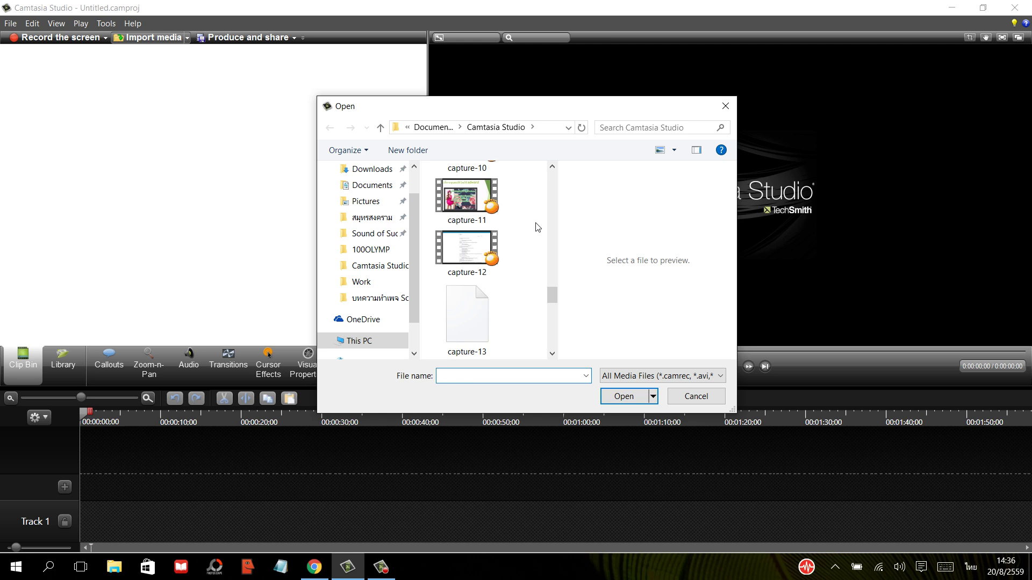
pyautogui.scroll(-2, 539, 223)
pyautogui.scroll(-2, 540, 224)
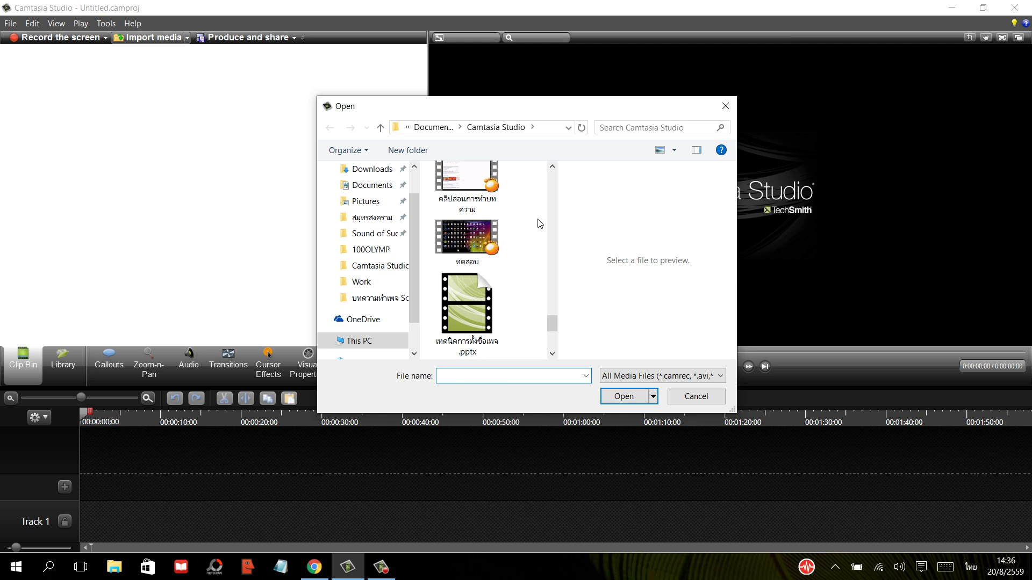
pyautogui.click(479, 241)
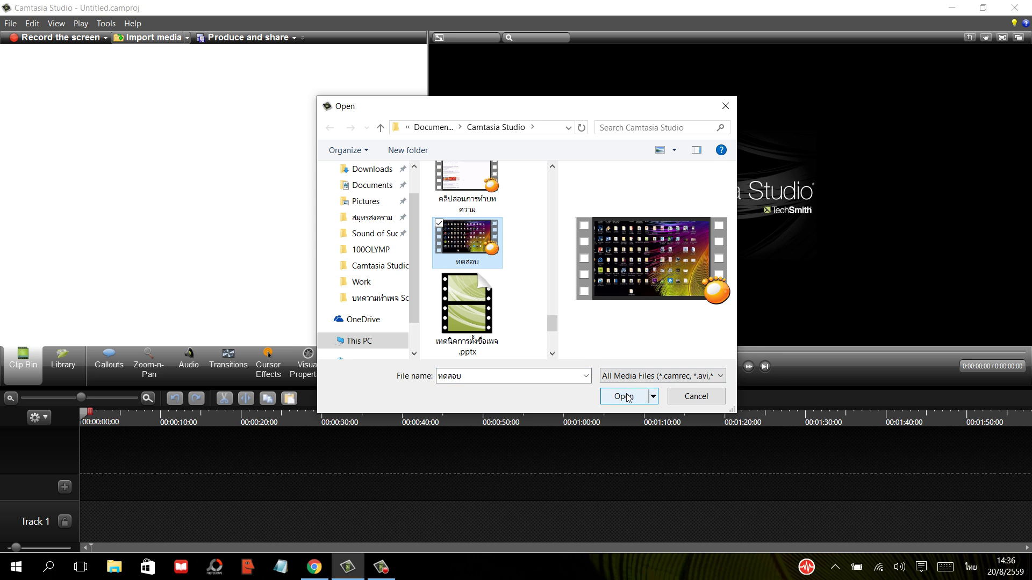
pyautogui.click(626, 397)
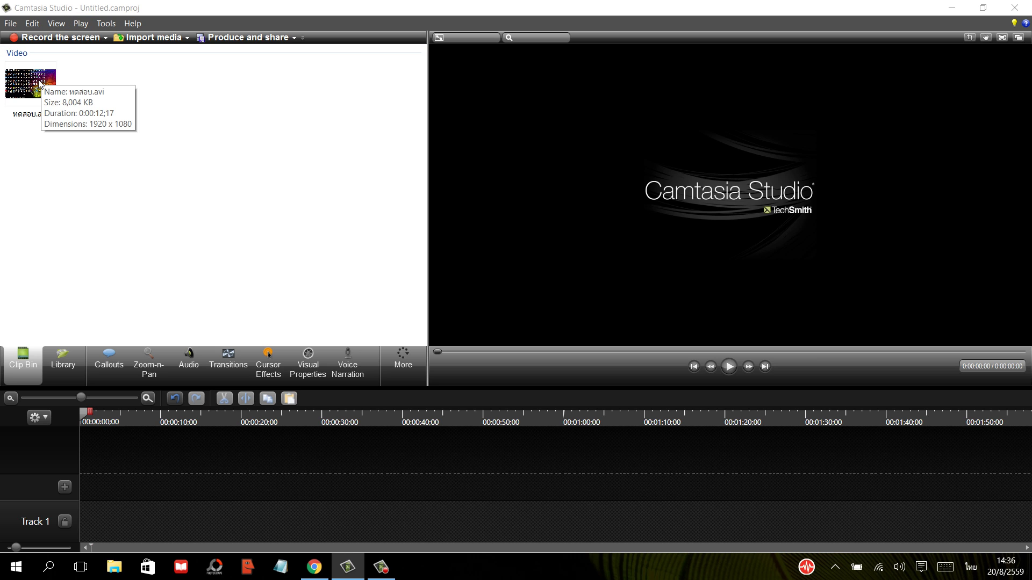
# Import the cover image from the Pictures\2016-03 folder
pyautogui.click(153, 37)
pyautogui.scroll(-5, 500, 244)
pyautogui.scroll(-5, 529, 254)
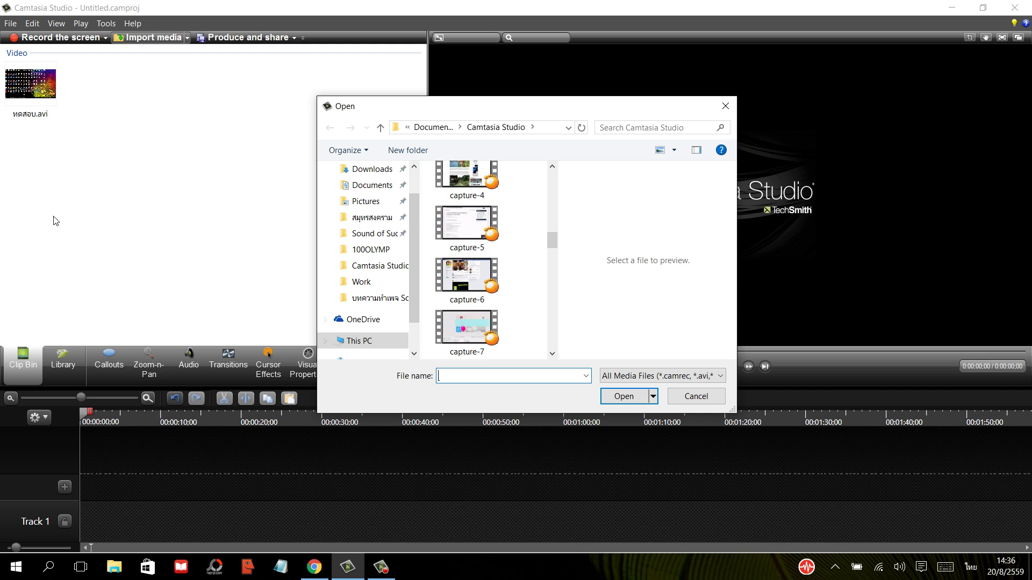
pyautogui.scroll(-2, 555, 272)
pyautogui.scroll(-3, 543, 272)
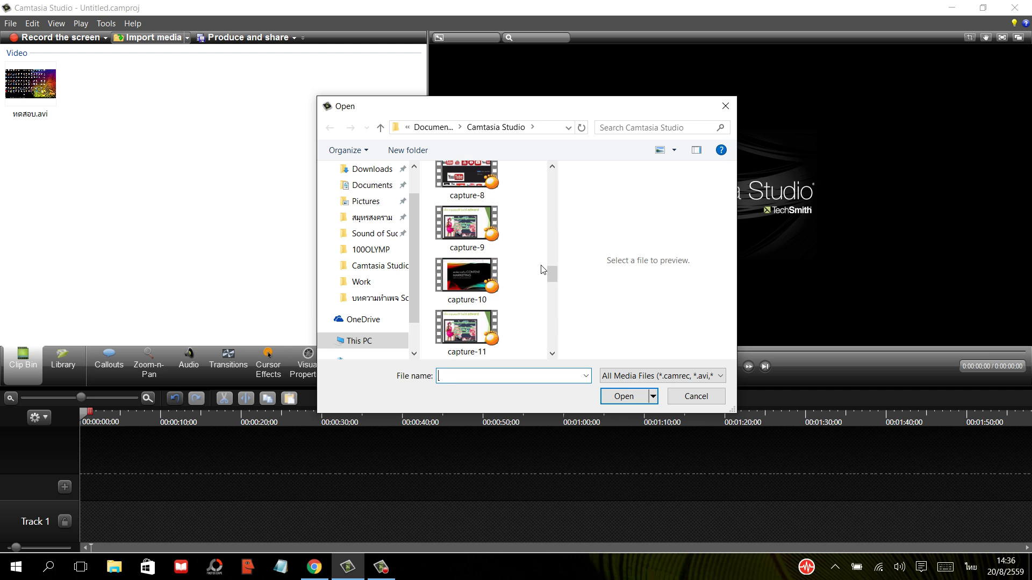
pyautogui.scroll(-3, 544, 265)
pyautogui.scroll(-3, 543, 268)
pyautogui.scroll(5, 542, 268)
pyautogui.scroll(5, 532, 268)
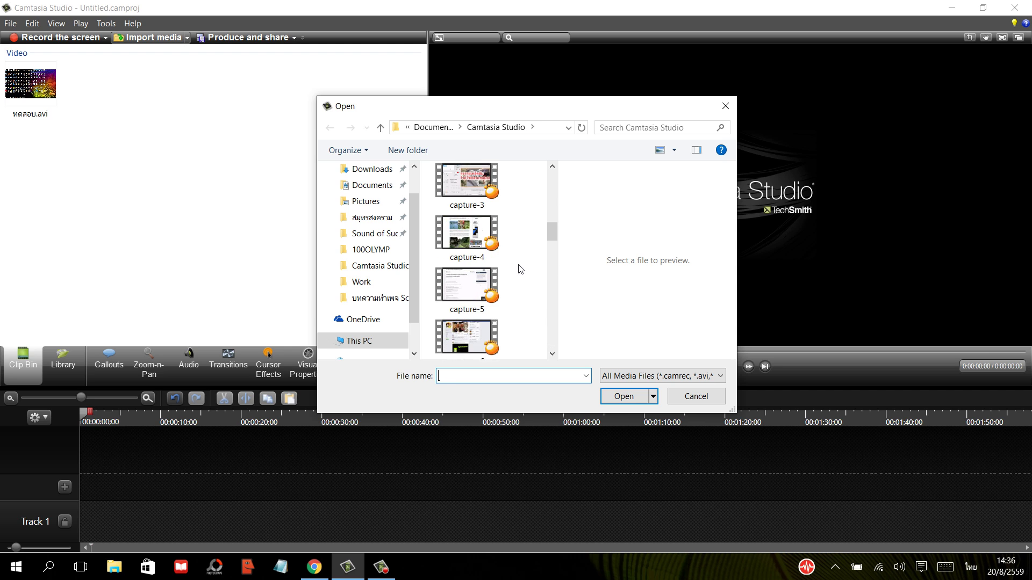
pyautogui.click(375, 208)
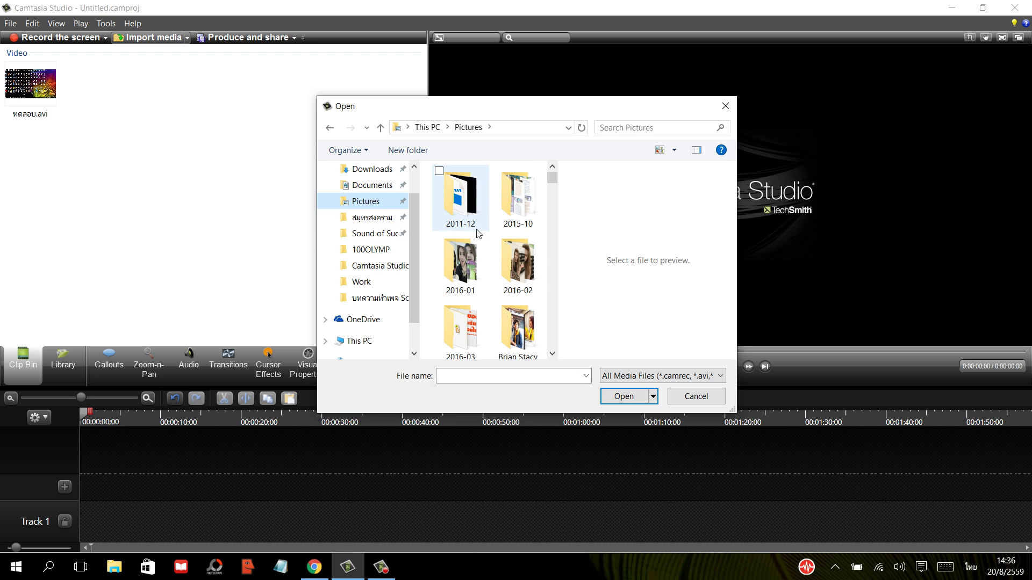
pyautogui.scroll(-2, 463, 242)
pyautogui.click(465, 244)
pyautogui.doubleClick(466, 243)
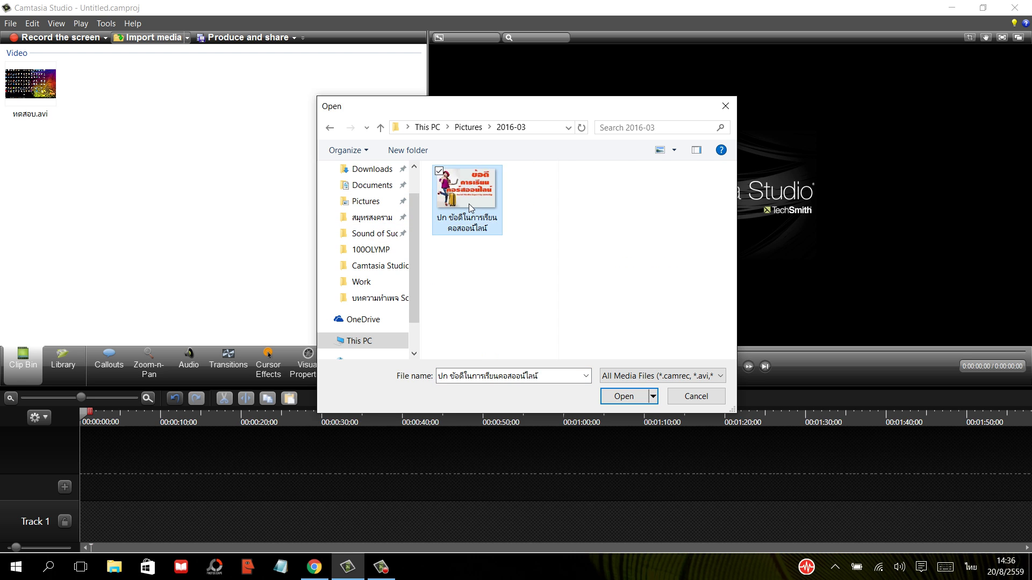
pyautogui.doubleClick(468, 204)
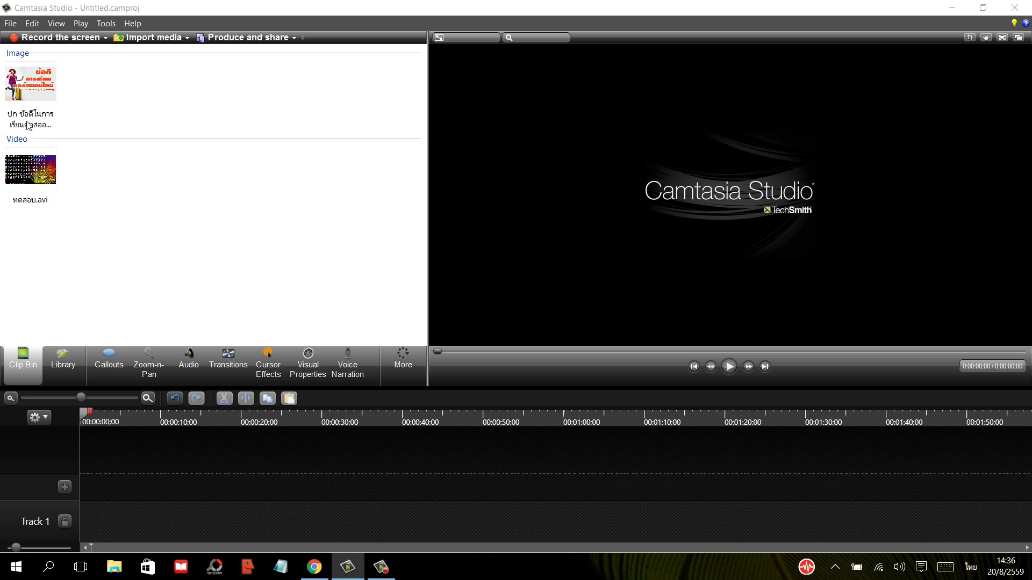
# Preview the cover image and drag the ทดสอบ.avi video onto the timeline
pyautogui.click(31, 84)
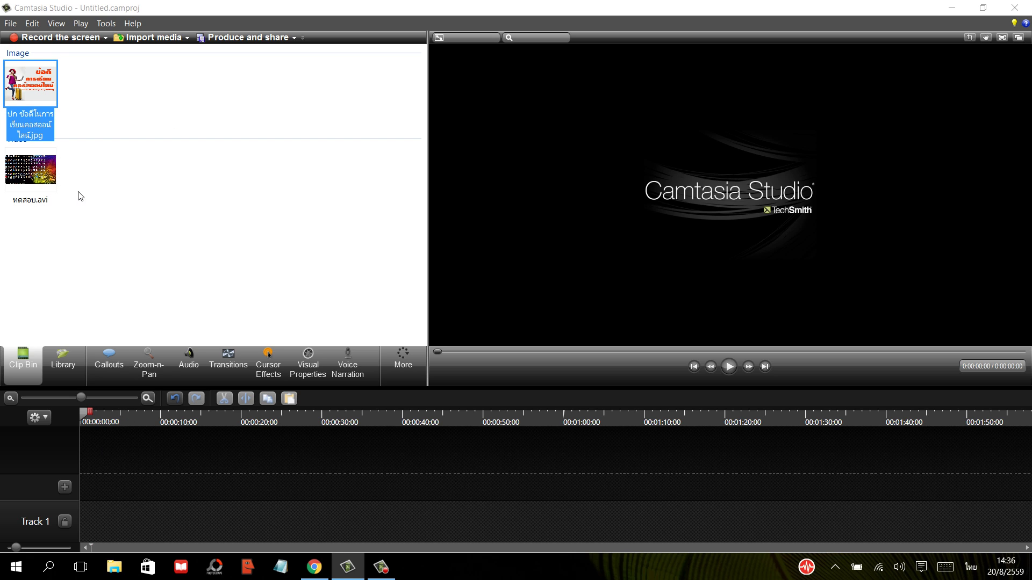
pyautogui.click(30, 76)
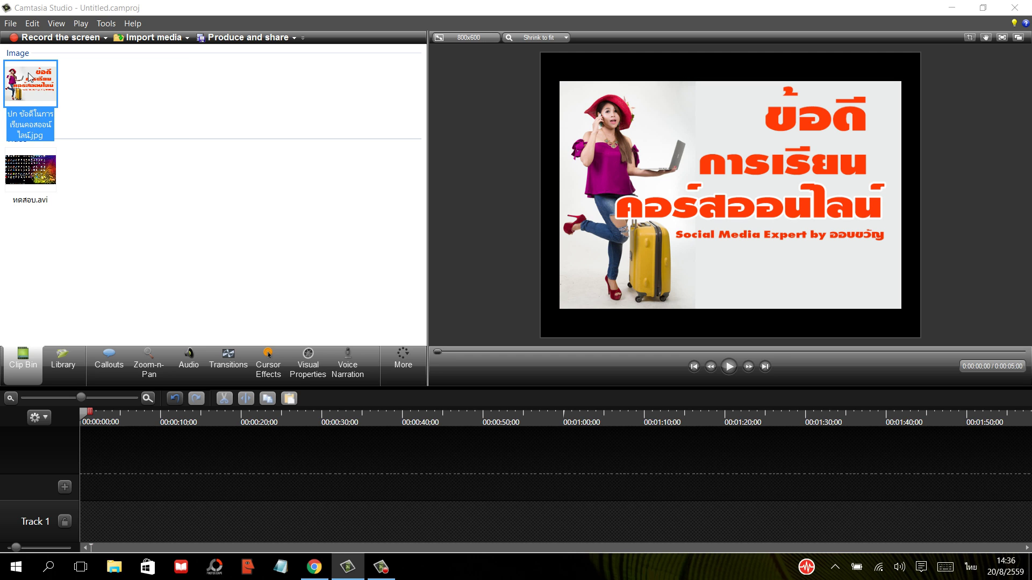
pyautogui.moveTo(31, 78); pyautogui.dragTo(113, 436)
pyautogui.moveTo(28, 167); pyautogui.dragTo(159, 475)
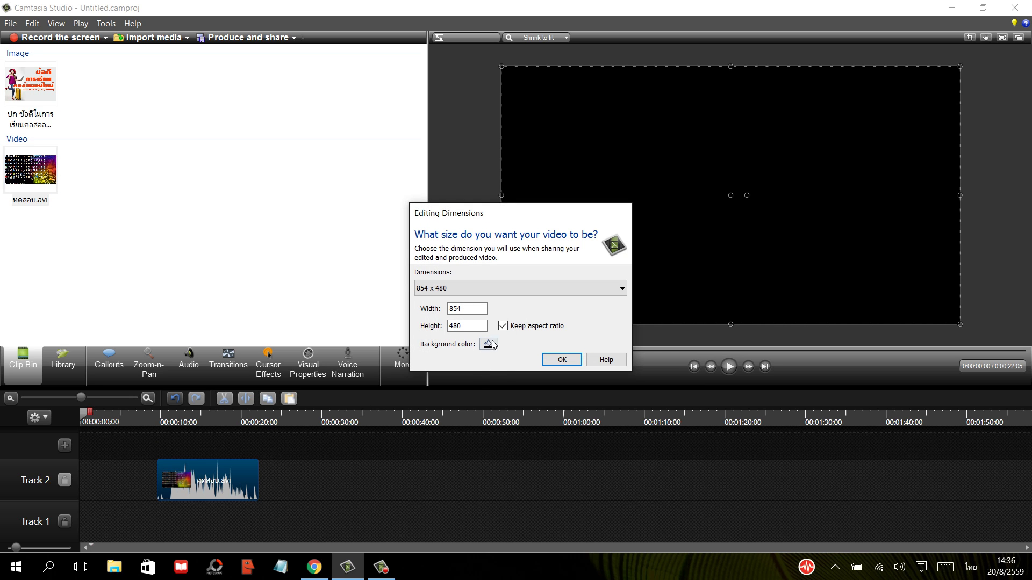
# Keep 854 x 480 editing dimensions and set a yellow canvas background
pyautogui.click(491, 344)
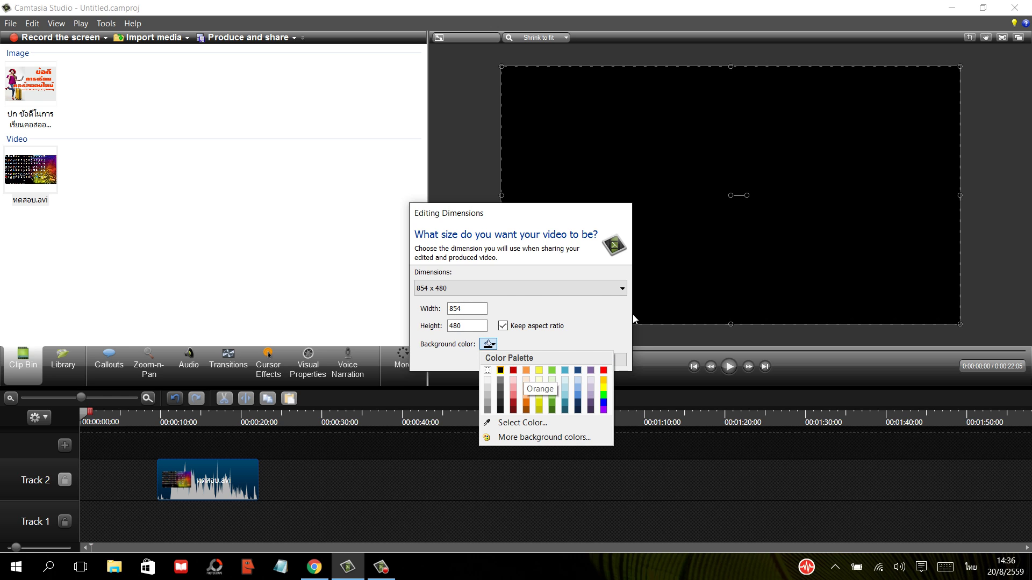
pyautogui.click(618, 291)
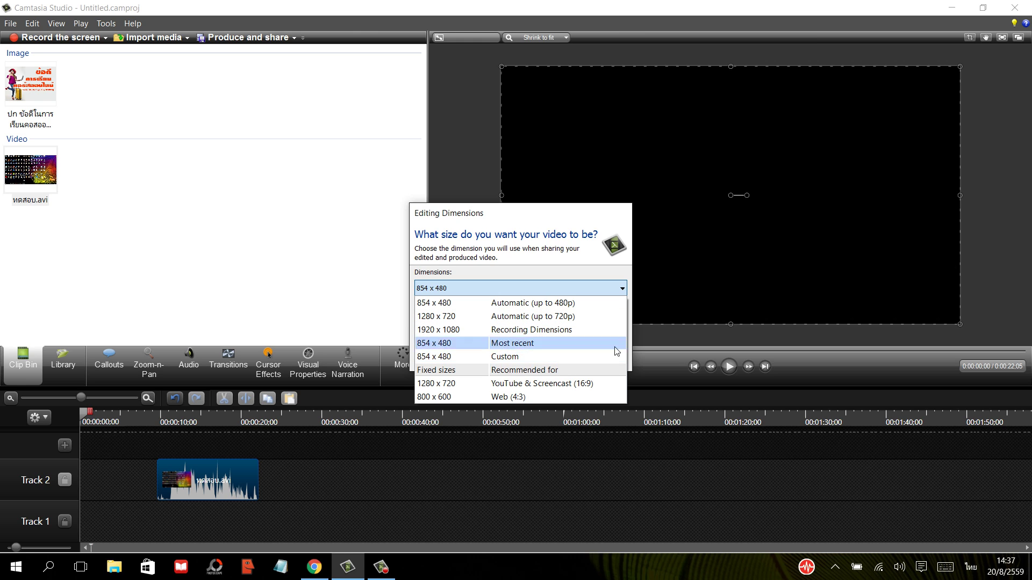
pyautogui.click(705, 258)
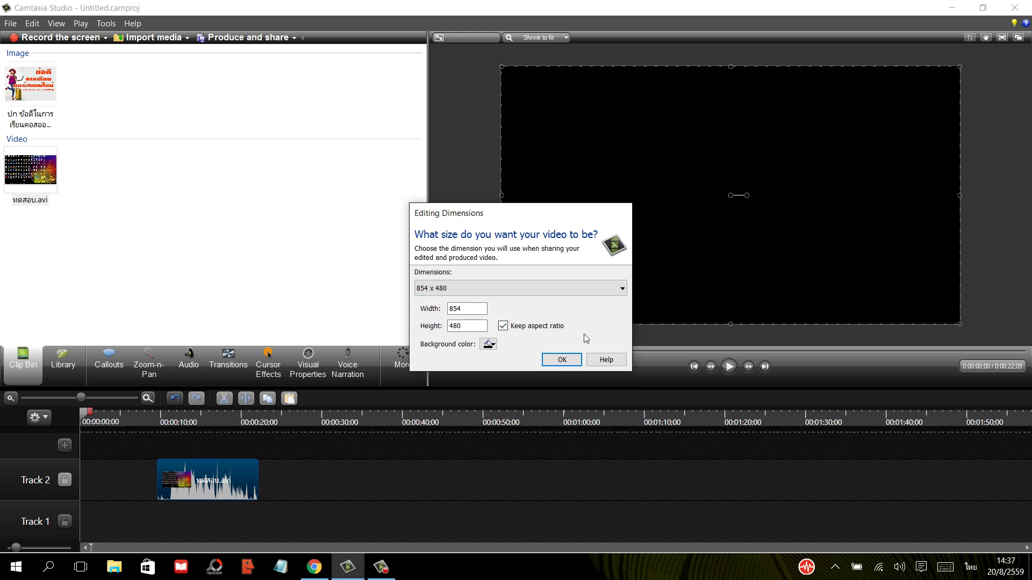
pyautogui.click(492, 346)
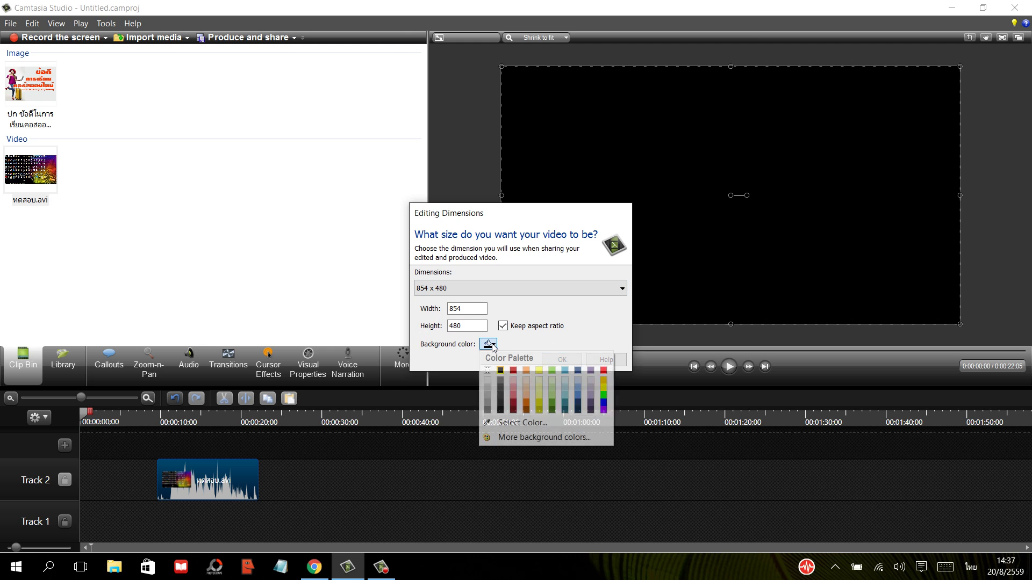
pyautogui.click(606, 385)
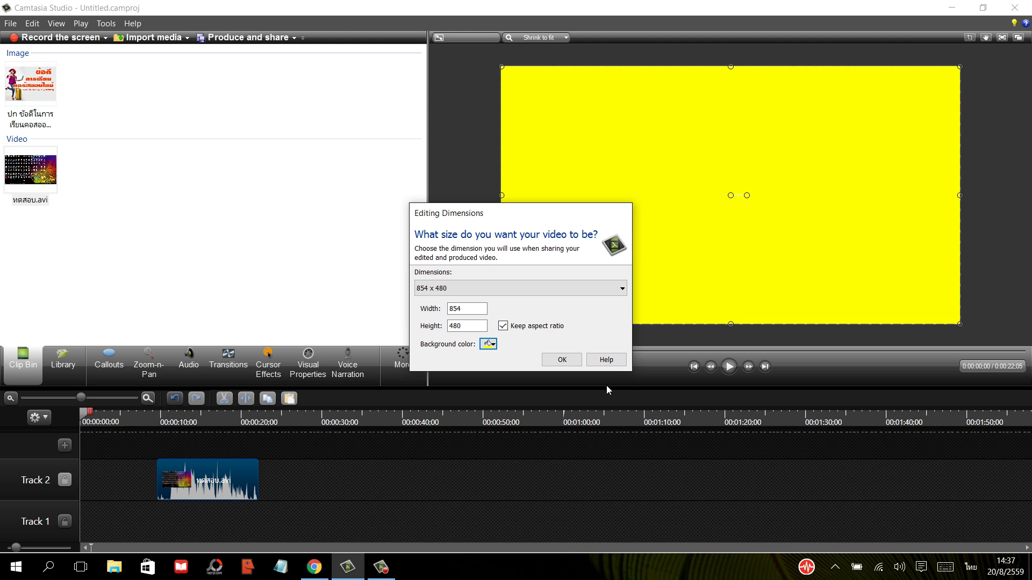
pyautogui.click(559, 360)
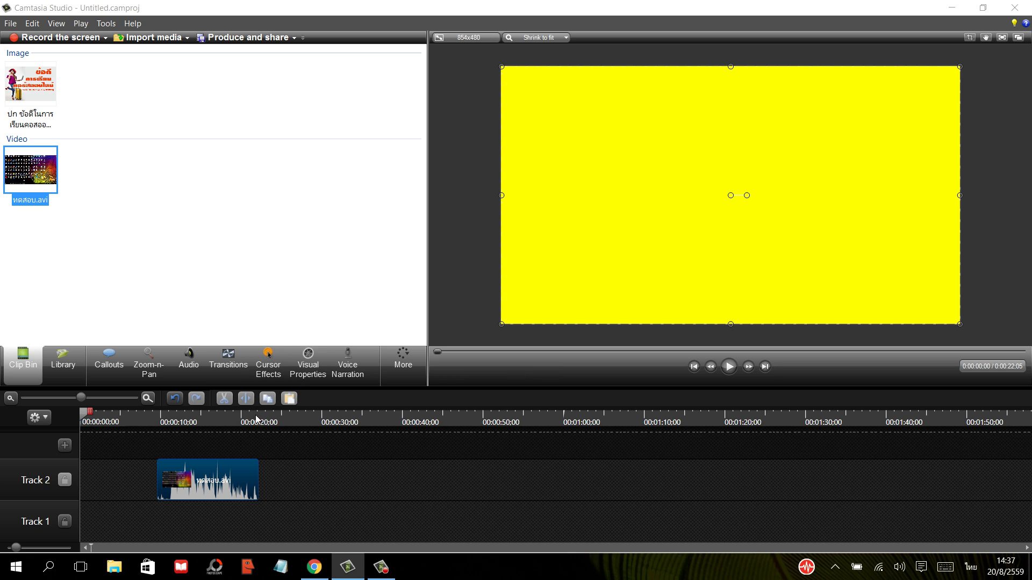
# Put the cover image at Track 2's start with ทดสอบ.avi butted right after it
pyautogui.moveTo(27, 82); pyautogui.dragTo(105, 472)
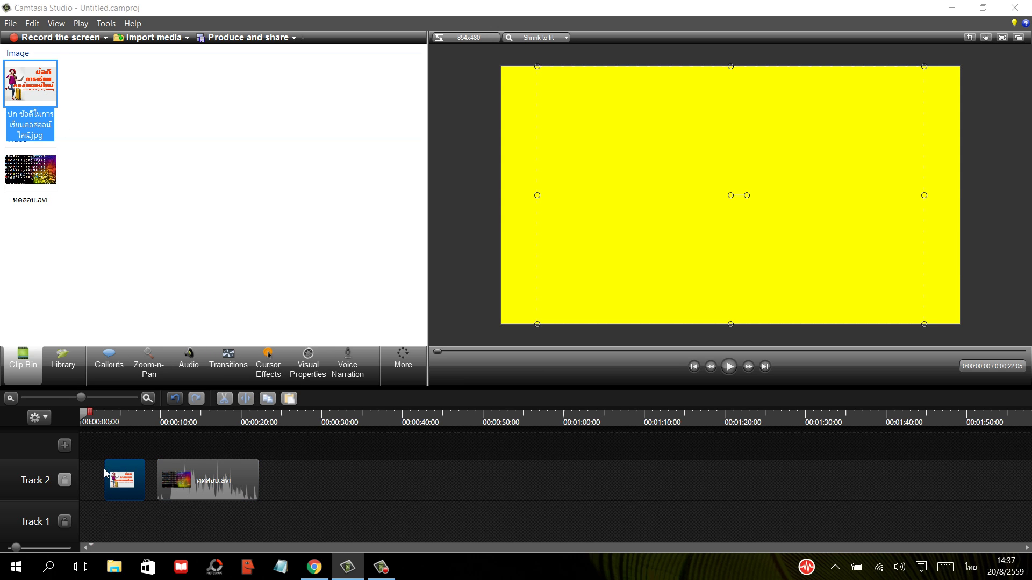
pyautogui.moveTo(105, 473); pyautogui.dragTo(88, 476)
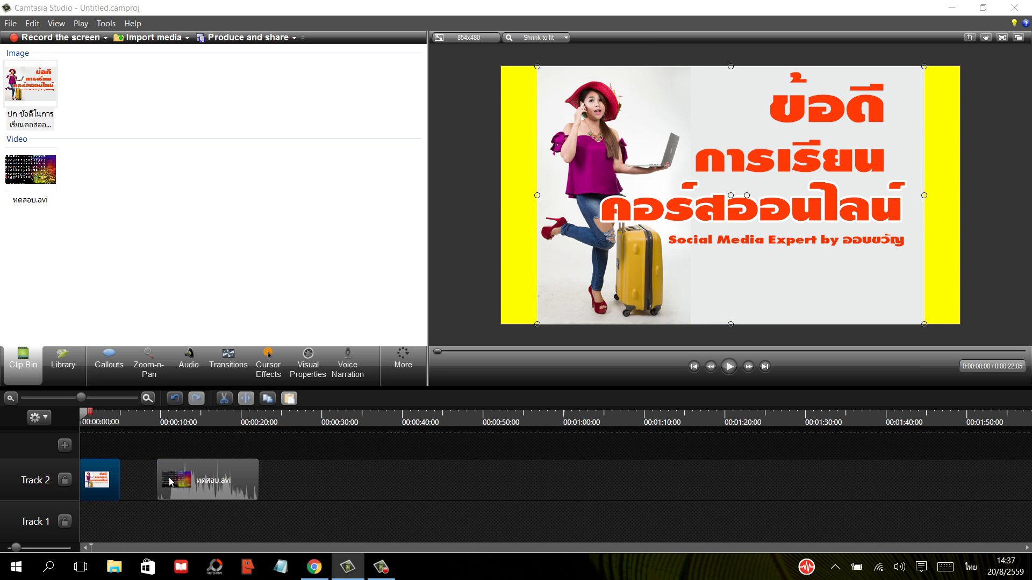
pyautogui.moveTo(173, 478); pyautogui.dragTo(136, 478)
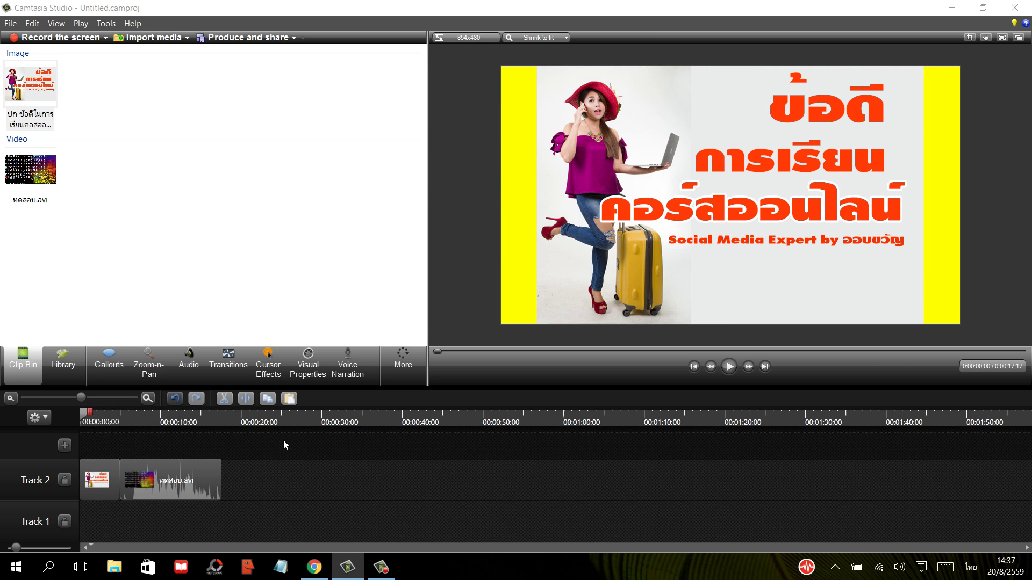
pyautogui.click(176, 38)
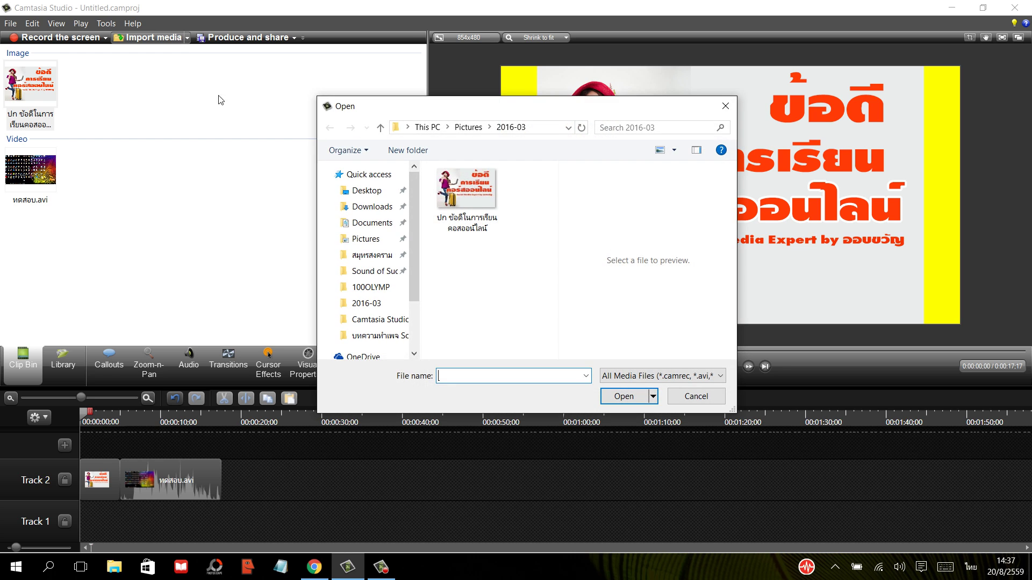
# Browse the import dialog to the Desktop's Originals folder
pyautogui.click(368, 190)
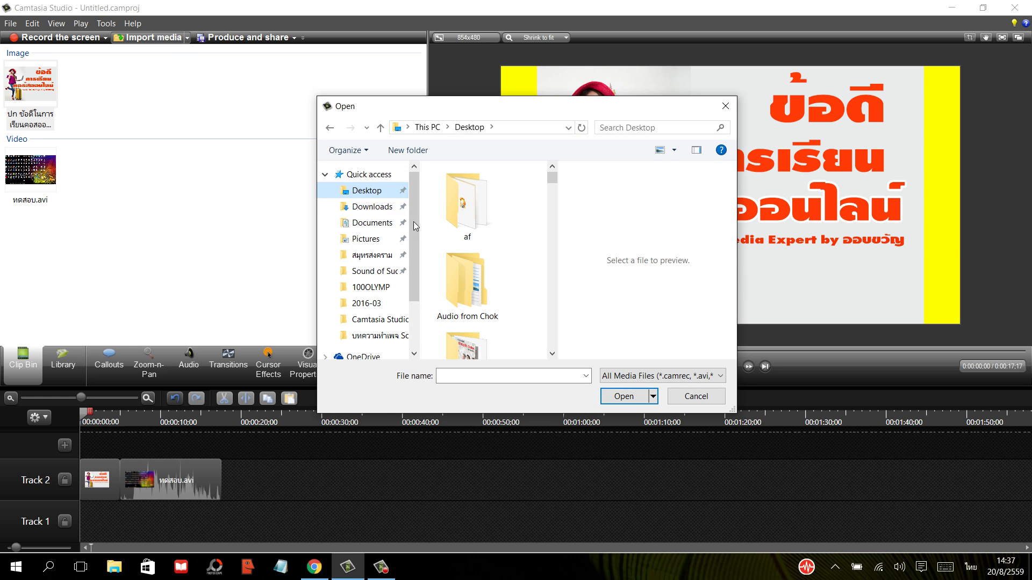
pyautogui.scroll(-1, 536, 223)
pyautogui.scroll(-1, 536, 223)
pyautogui.click(470, 239)
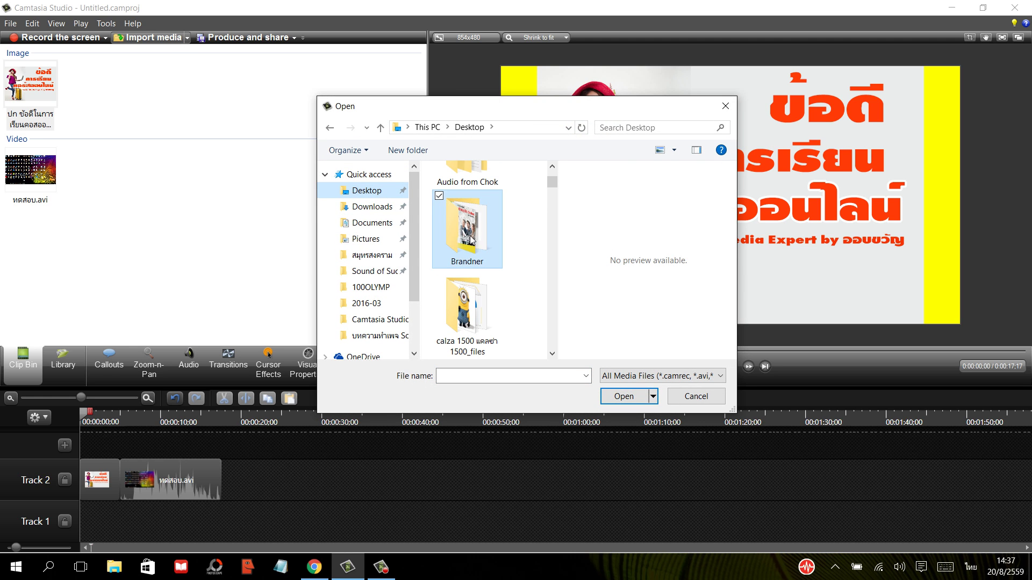
pyautogui.doubleClick(470, 239)
pyautogui.scroll(-1, 492, 230)
pyautogui.scroll(-1, 491, 230)
pyautogui.scroll(-1, 492, 232)
pyautogui.scroll(1, 492, 232)
pyautogui.scroll(2, 492, 232)
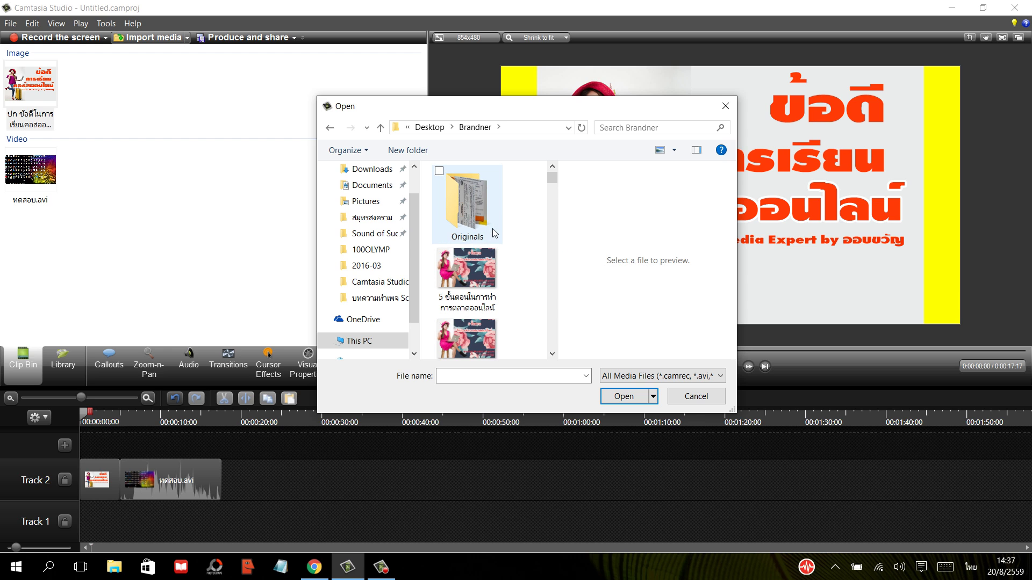
pyautogui.doubleClick(475, 234)
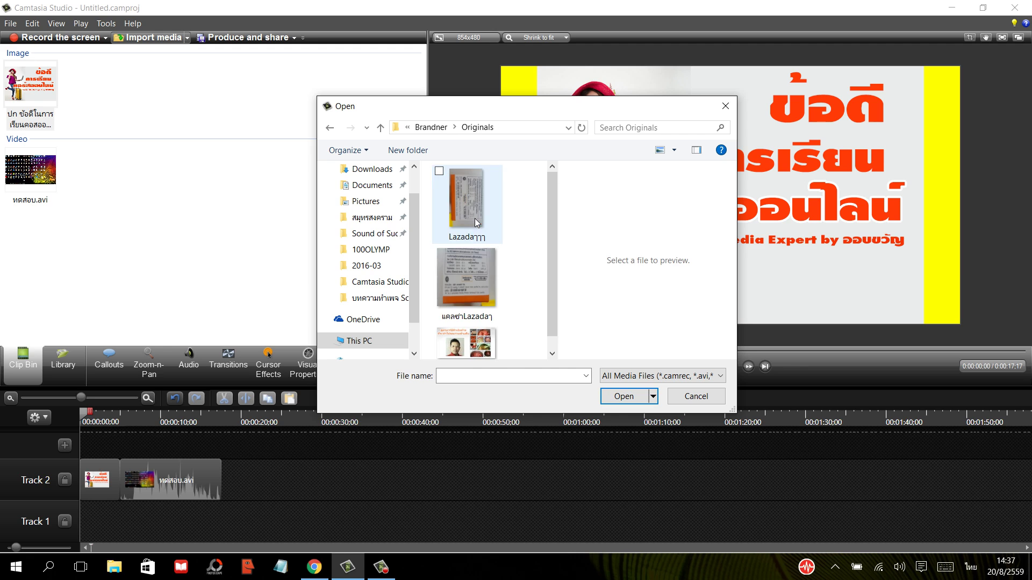
pyautogui.click(329, 128)
pyautogui.click(330, 127)
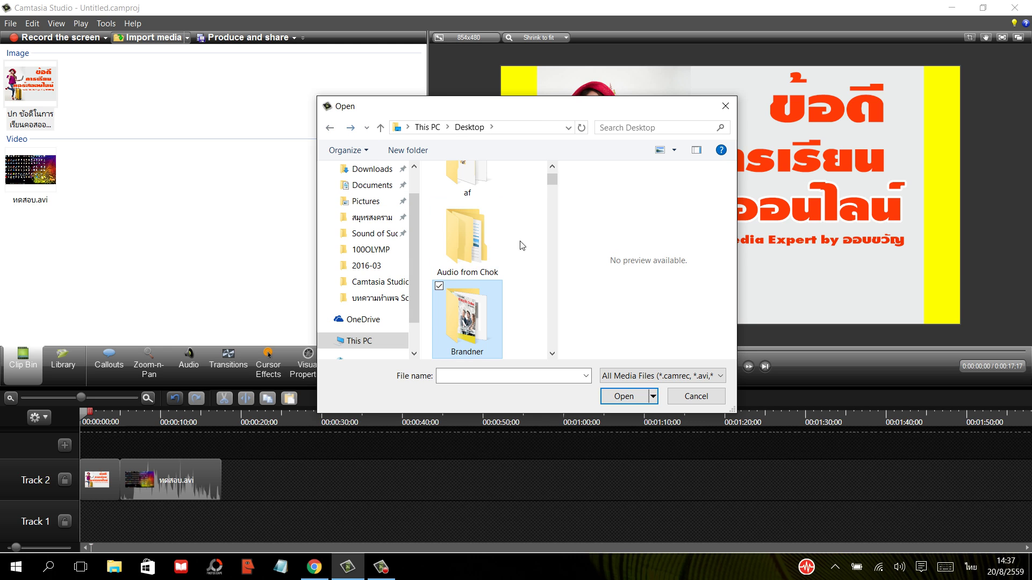
pyautogui.scroll(1, 380, 186)
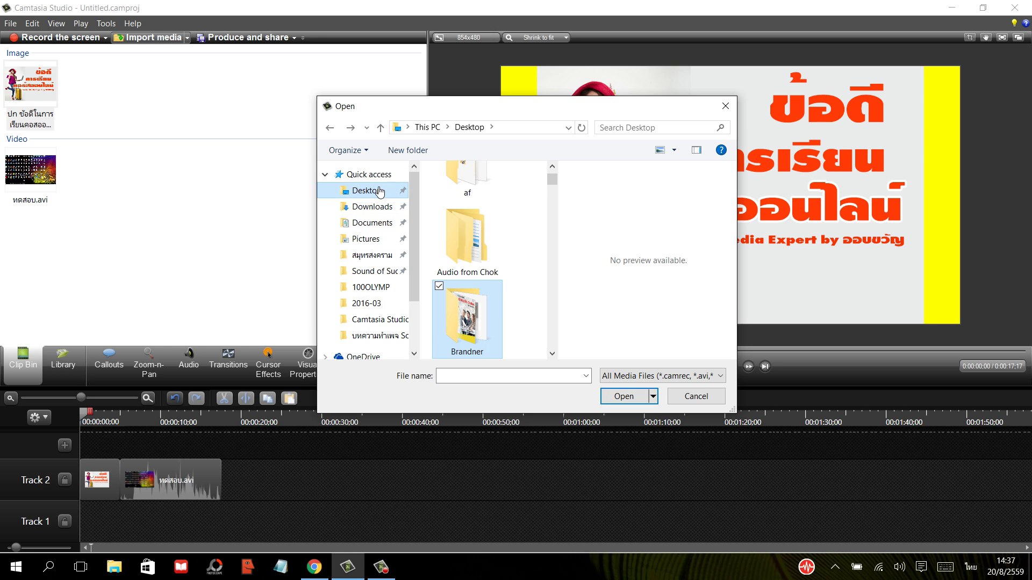
pyautogui.click(380, 190)
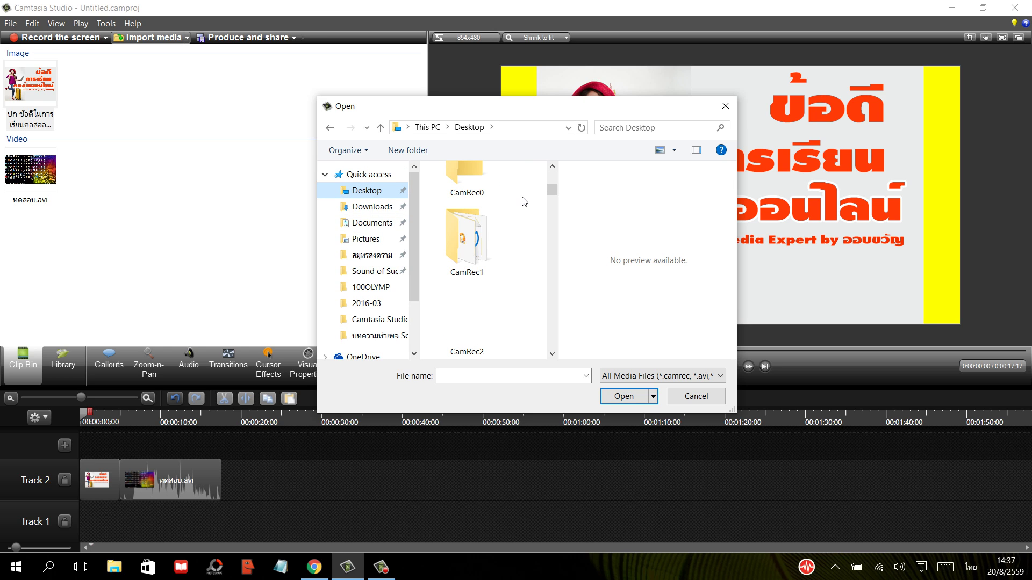
pyautogui.scroll(-1, 524, 202)
pyautogui.scroll(-2, 524, 202)
pyautogui.scroll(-2, 523, 196)
pyautogui.scroll(-2, 523, 197)
pyautogui.scroll(-1, 522, 197)
pyautogui.scroll(-1, 522, 196)
pyautogui.click(478, 215)
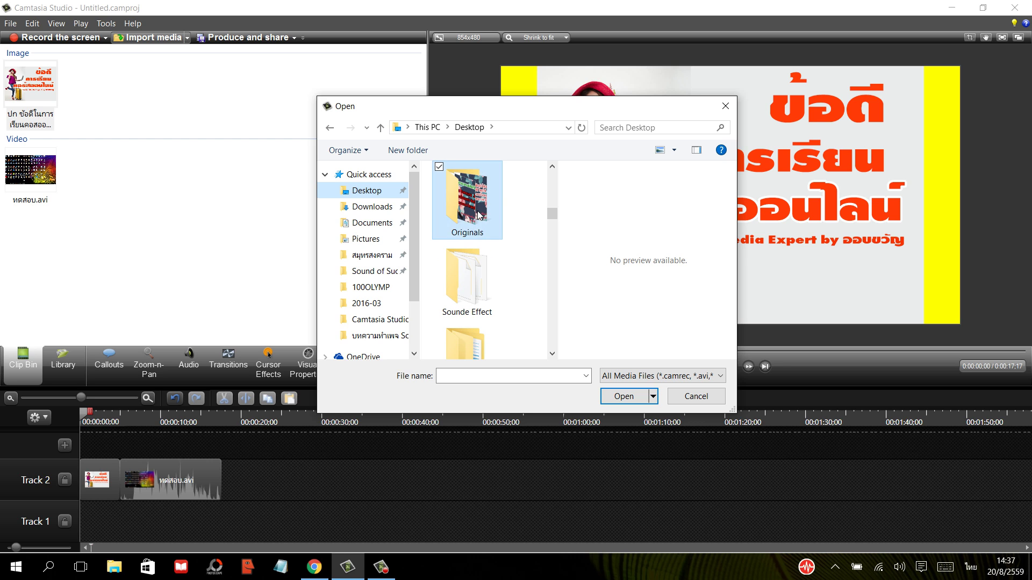
pyautogui.doubleClick(478, 215)
# Import the pink roses photo and place it on Track 2 after the video
pyautogui.scroll(-1, 518, 215)
pyautogui.scroll(-2, 519, 215)
pyautogui.scroll(-1, 520, 213)
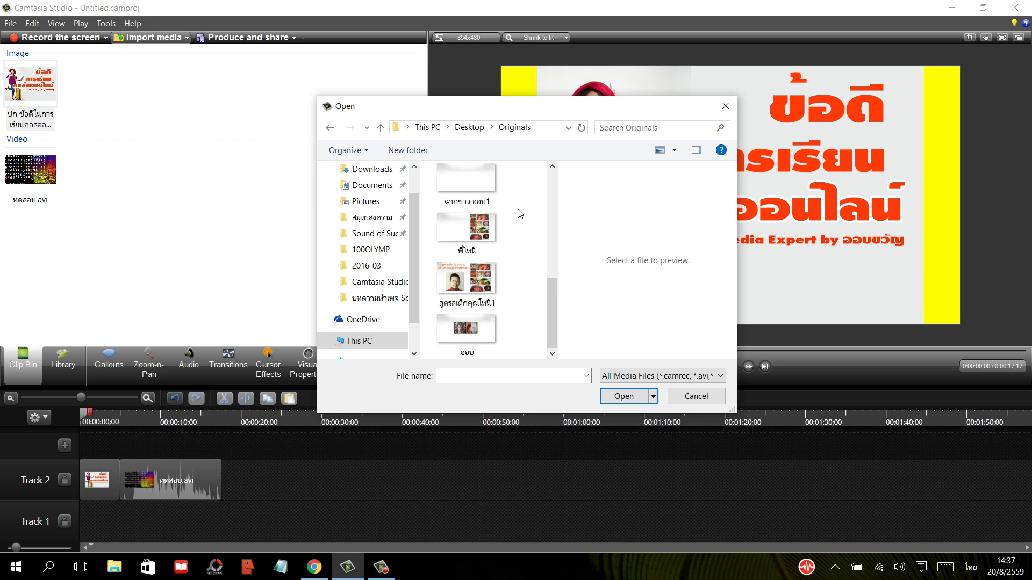
pyautogui.scroll(5, 520, 214)
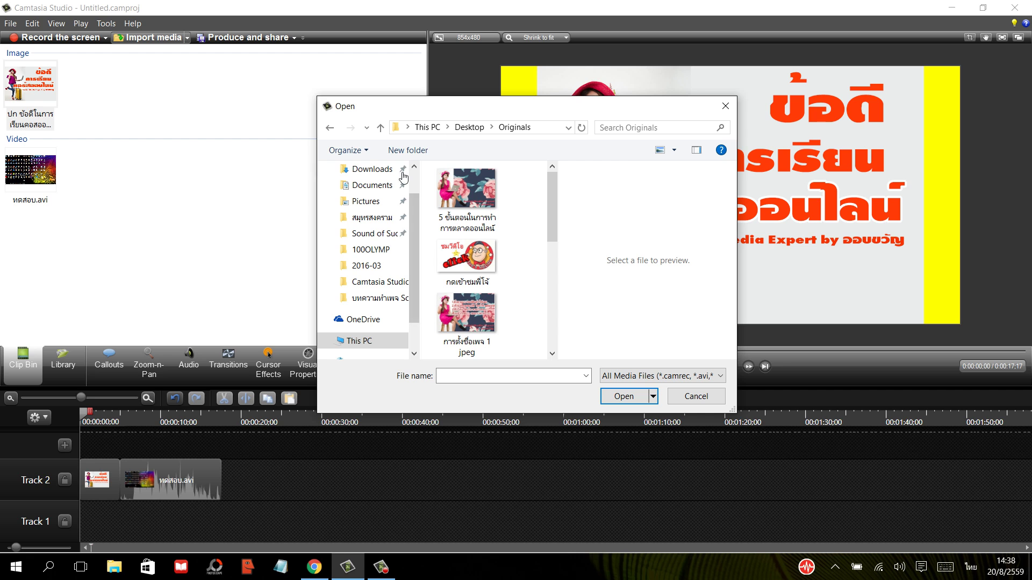
pyautogui.click(465, 187)
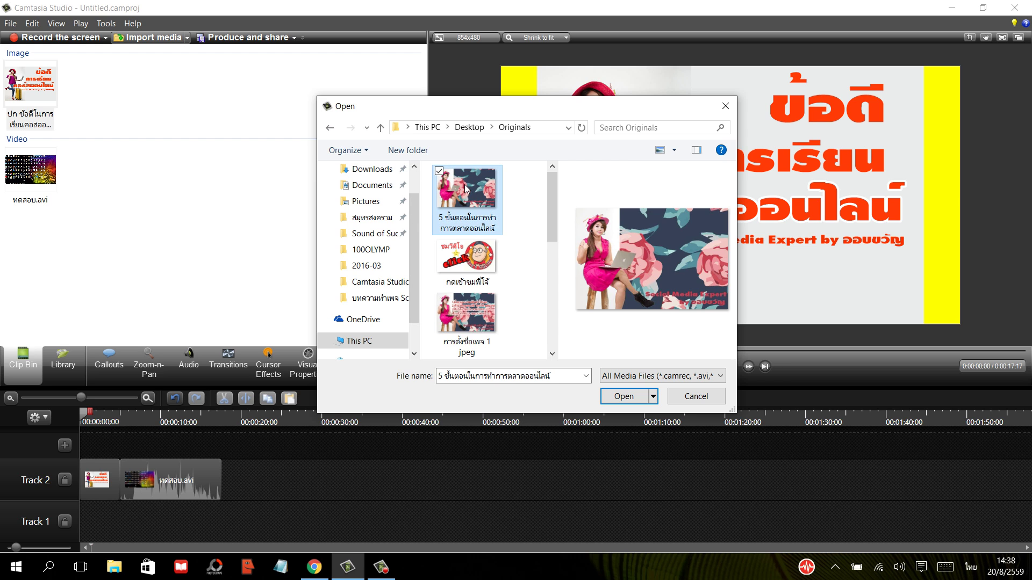
pyautogui.click(626, 396)
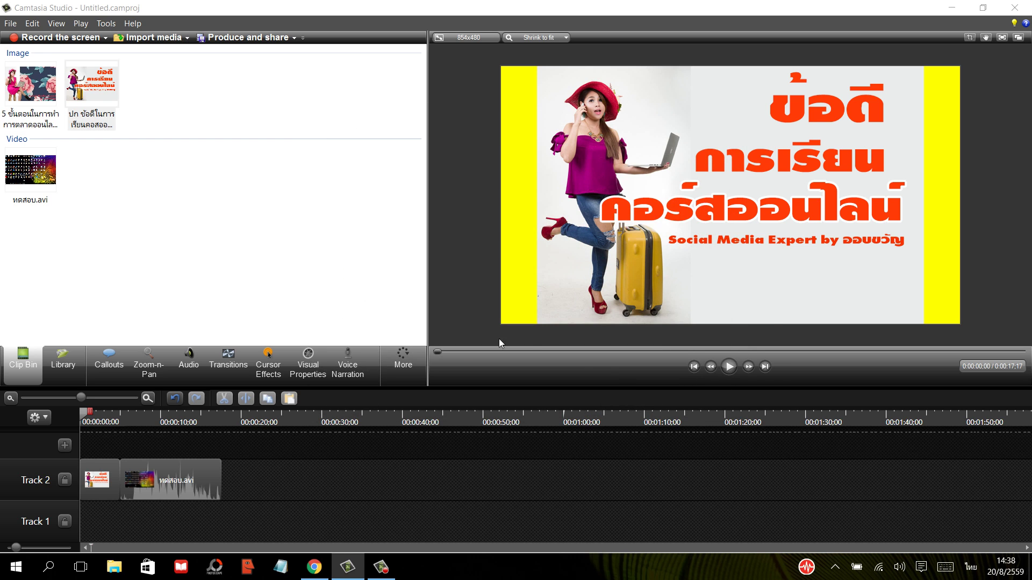
pyautogui.moveTo(29, 85)
pyautogui.mouseDown()
pyautogui.moveTo(227, 482)
pyautogui.moveTo(293, 468)
pyautogui.moveTo(242, 476)
pyautogui.mouseUp()
# Butt the photo clip against the video, then open รับมือกับเฟซบุค.jpg in PhotoScape's Editor
pyautogui.click(322, 470)
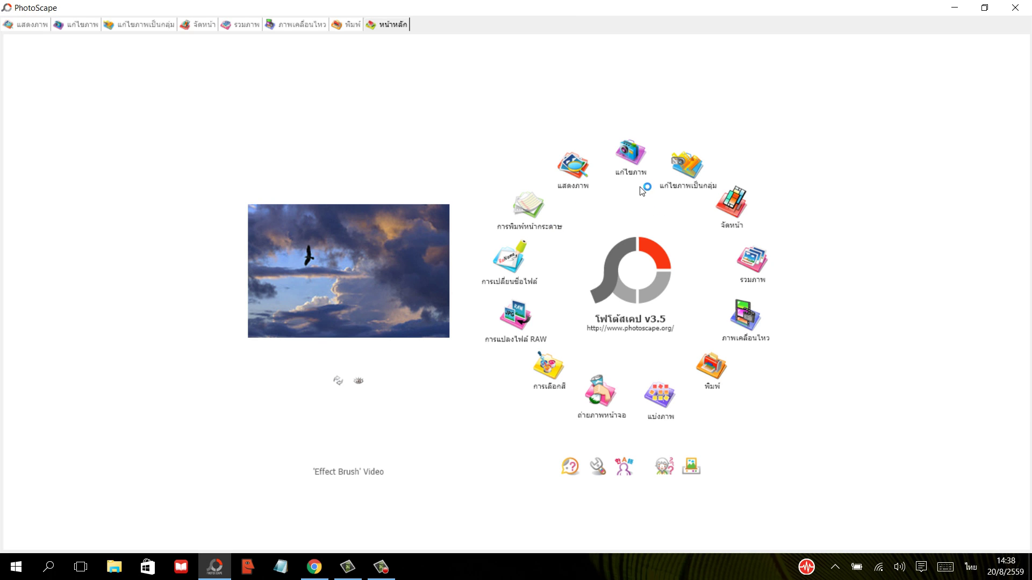
pyautogui.click(520, 317)
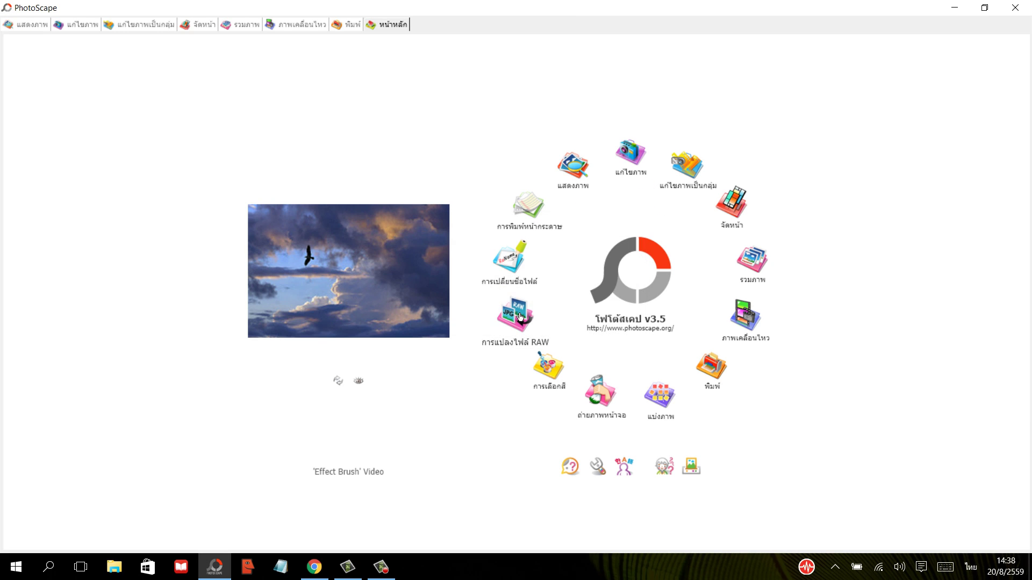
pyautogui.click(633, 153)
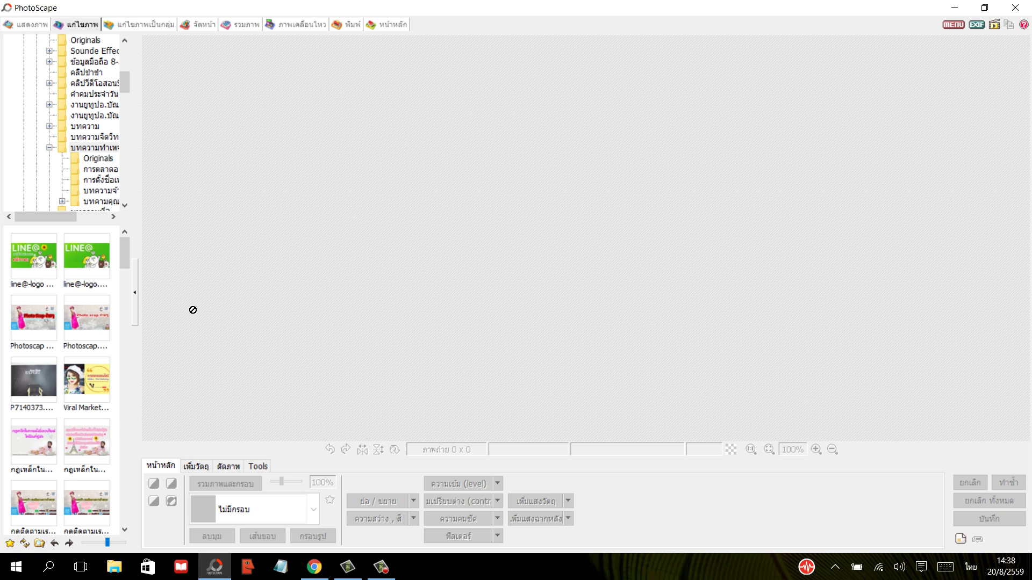
pyautogui.moveTo(120, 253); pyautogui.dragTo(131, 343)
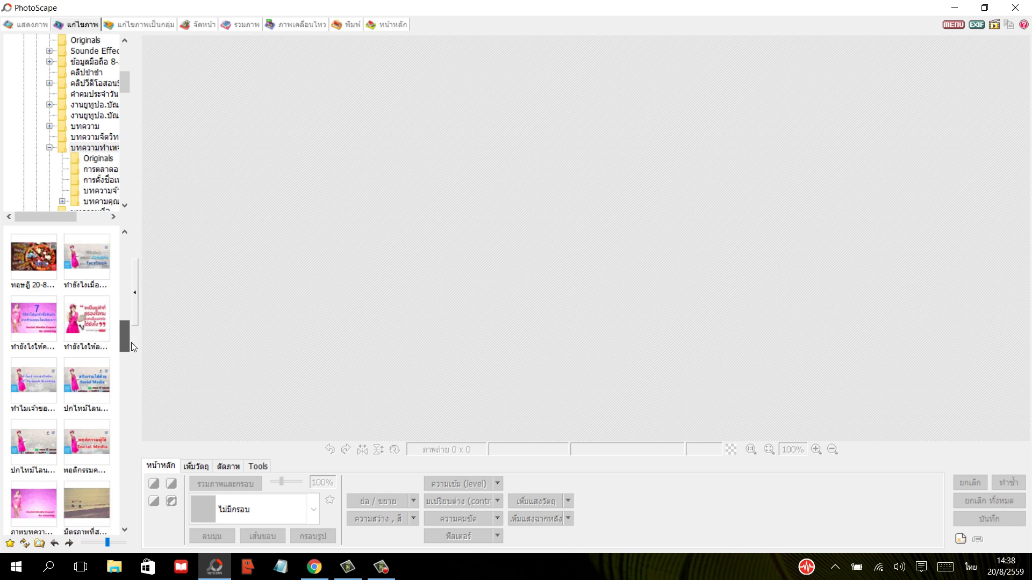
pyautogui.moveTo(131, 343); pyautogui.dragTo(140, 343)
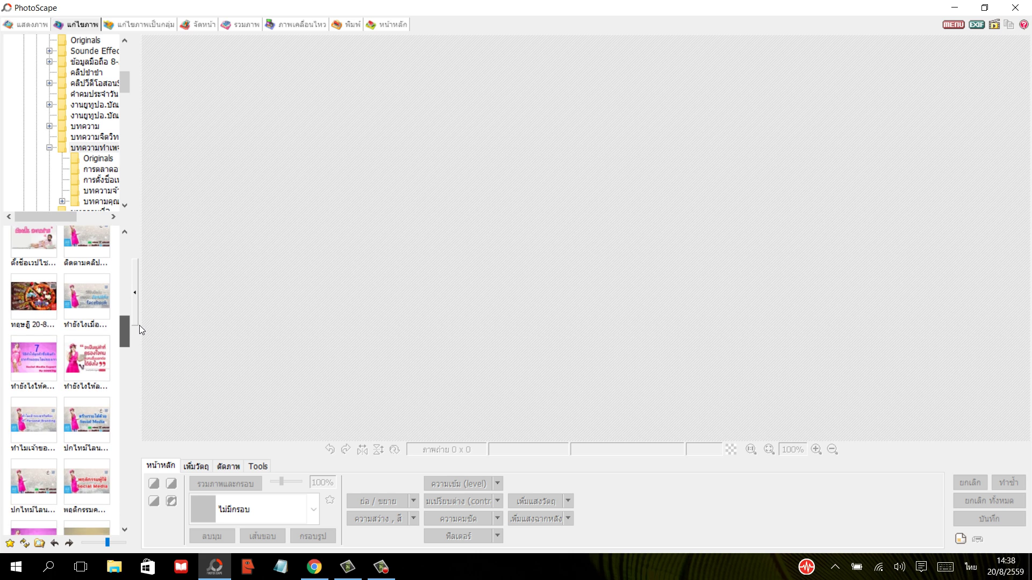
pyautogui.click(40, 424)
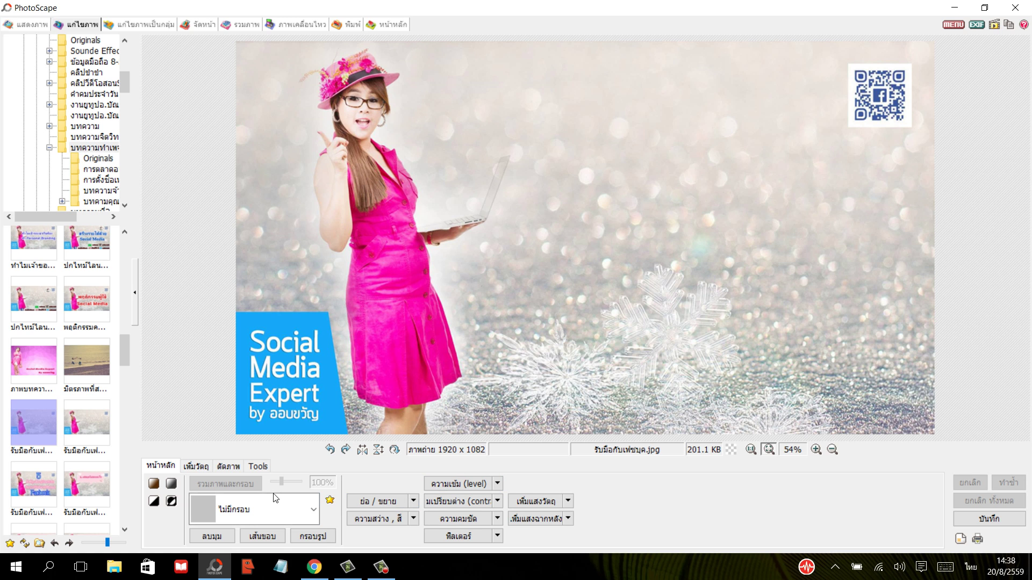
# Add a Text object to the photo from the Object tools
pyautogui.click(195, 466)
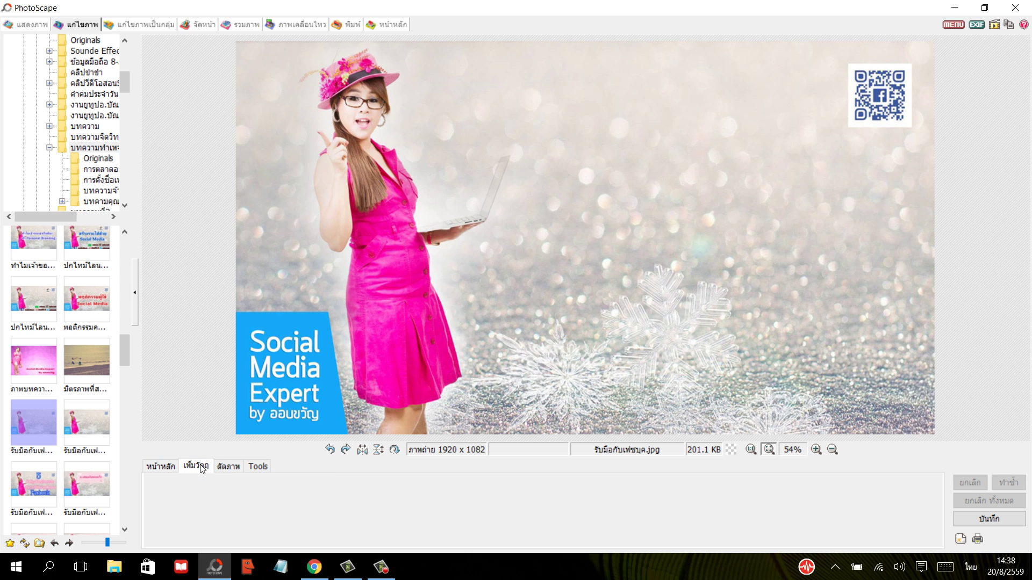
pyautogui.click(154, 506)
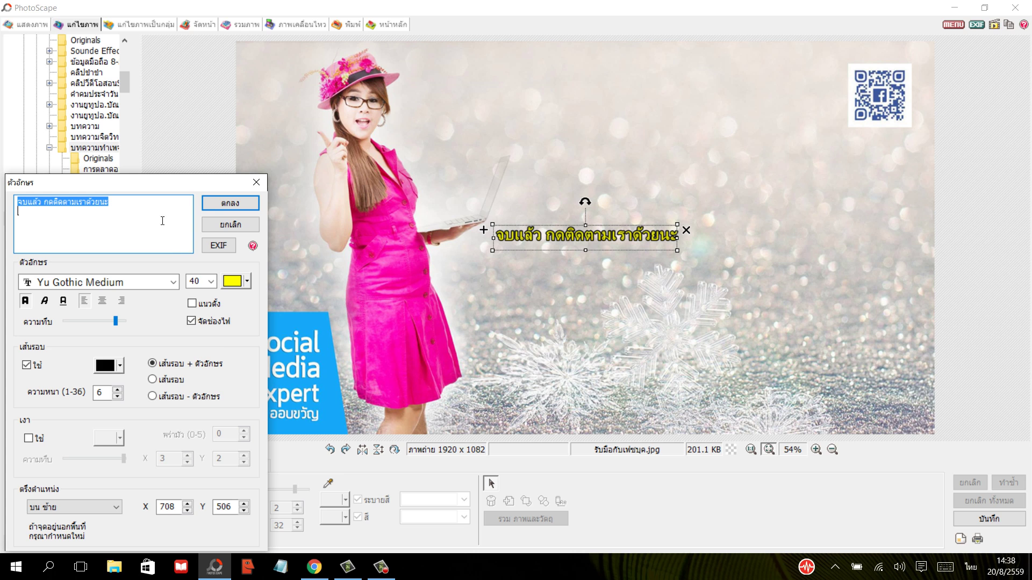
pyautogui.click(248, 281)
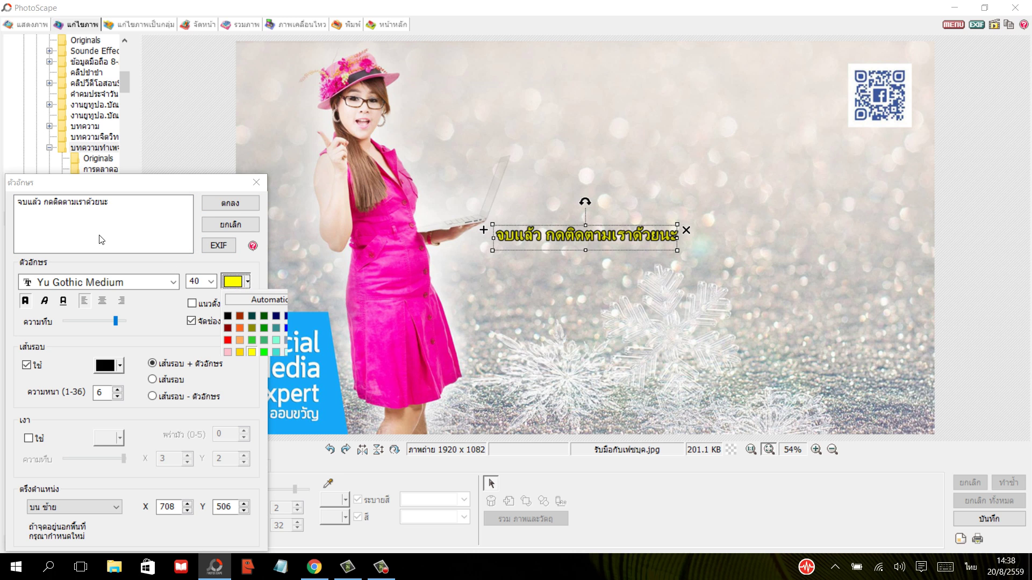
pyautogui.click(140, 210)
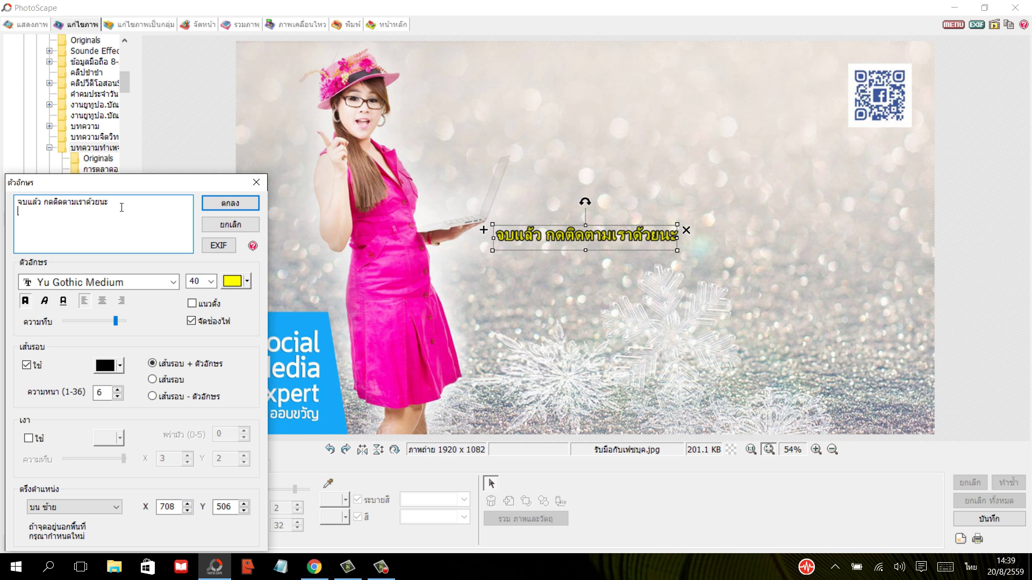
# Type the Thai caption line ending 'สอนสร้างรายได้ด้วย', fixing typos, then select the text
pyautogui.write('ที่ ')
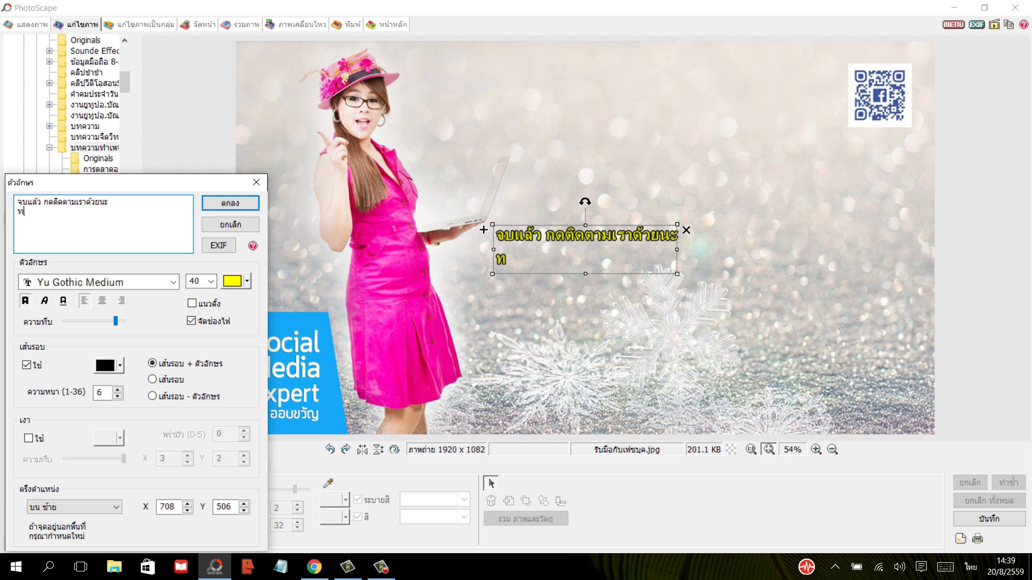
pyautogui.write('อออ')
pyautogui.press('BackSpace')
pyautogui.write('บ')
pyautogui.press('BackSpace')
pyautogui.press('BackSpace')
pyautogui.press('BackSpace')
pyautogui.write('พจ ')
pyautogui.write('ออบขวัญ')
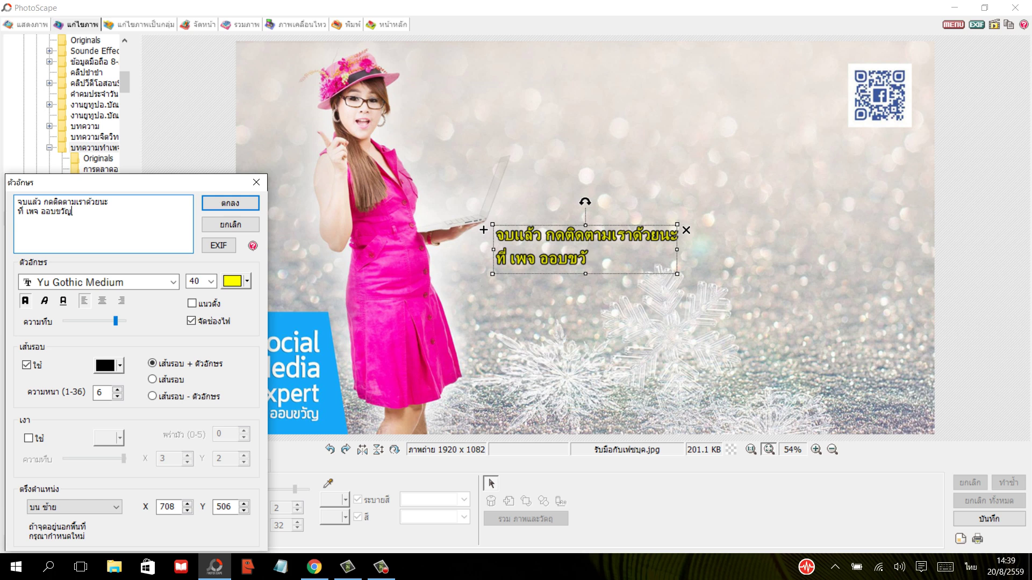
pyautogui.press('BackSpace')
pyautogui.write('นน์')
pyautogui.write('สอนสร้า')
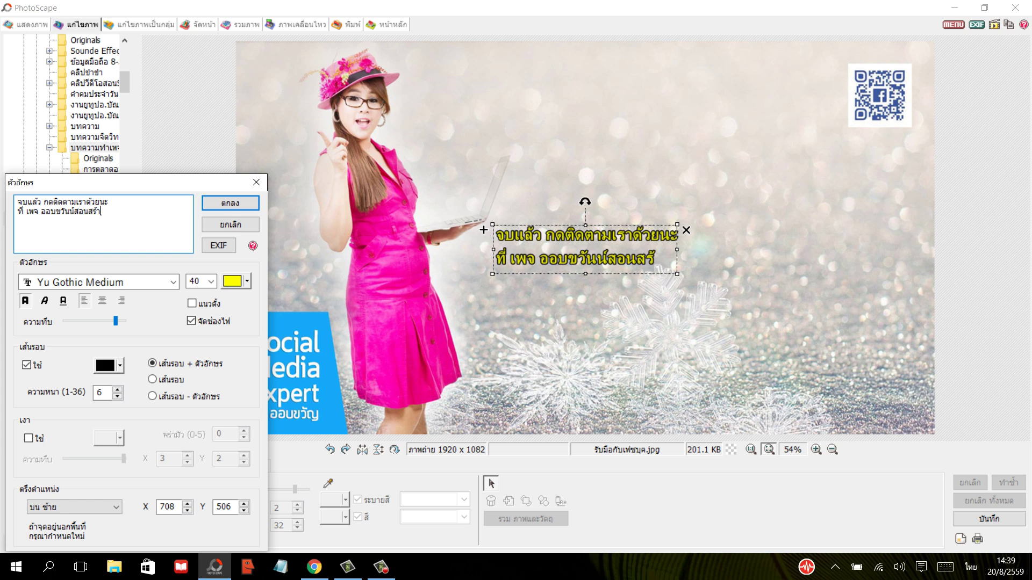
pyautogui.write('งรายได้ด')
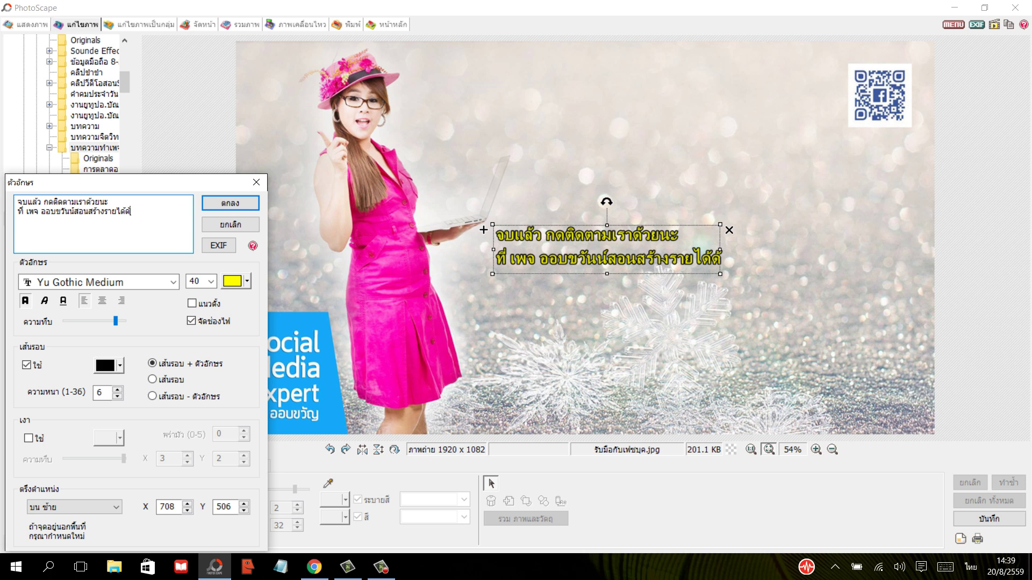
pyautogui.write('้วย')
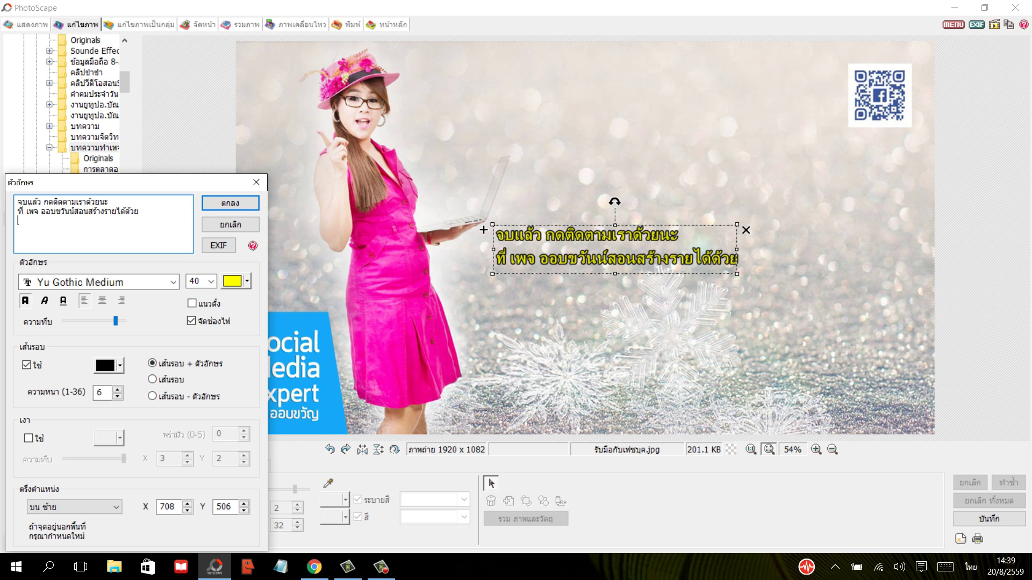
pyautogui.press('Return')
pyautogui.moveTo(124, 218); pyautogui.dragTo(17, 200)
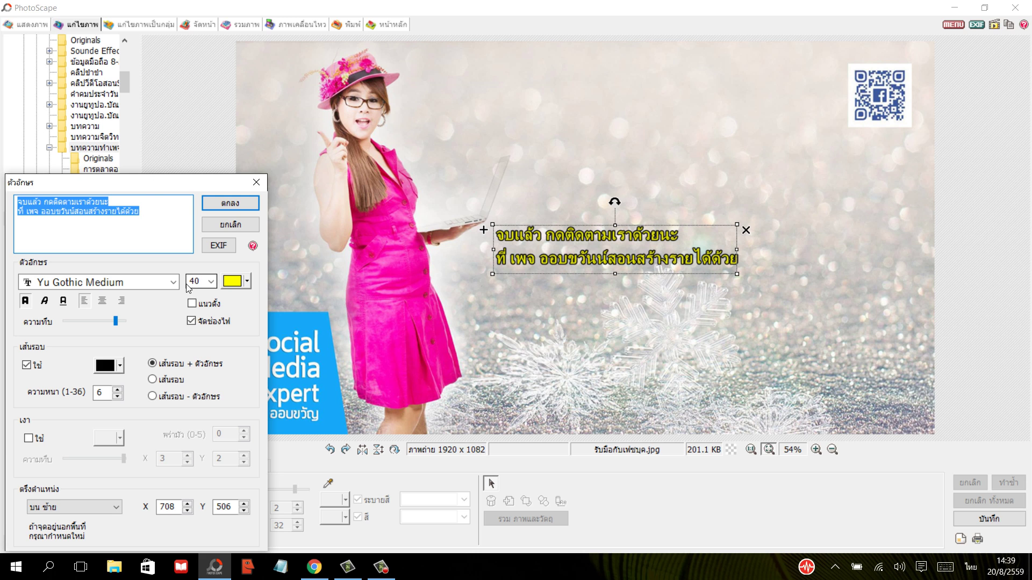
# Set the caption font size to 60 after trying 50 and 100
pyautogui.click(210, 282)
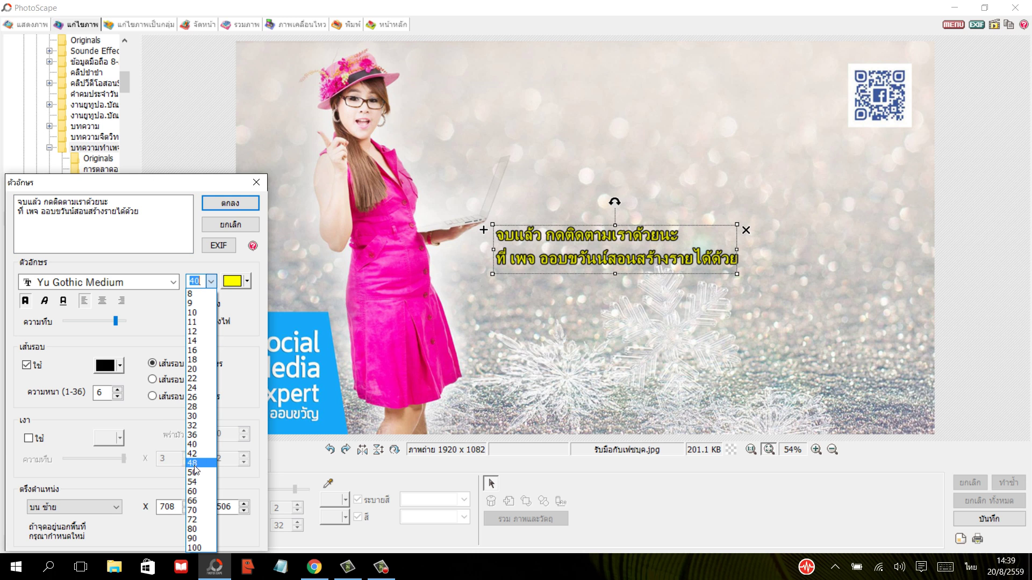
pyautogui.click(200, 472)
pyautogui.click(210, 281)
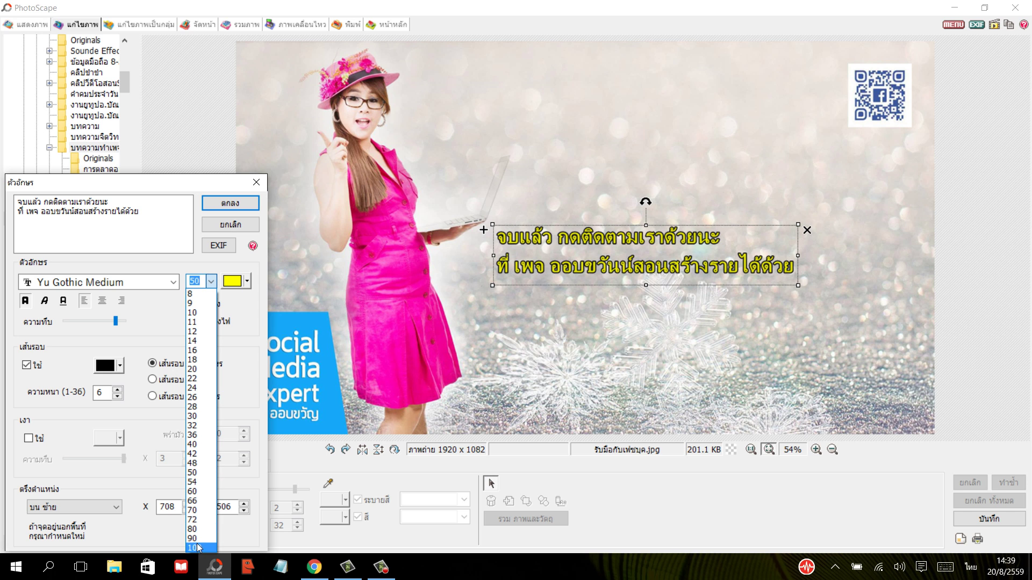
pyautogui.click(197, 548)
pyautogui.click(211, 282)
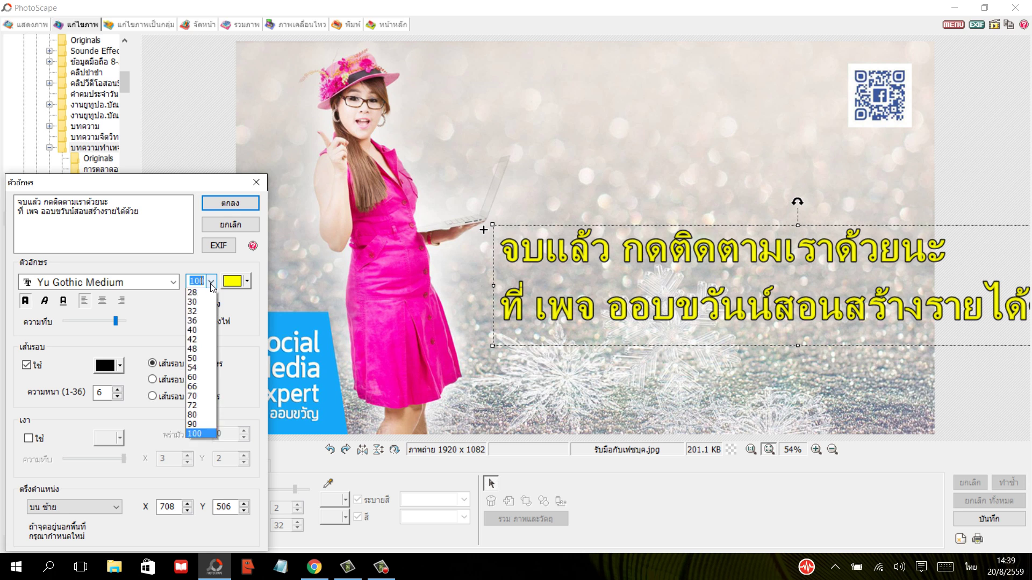
pyautogui.click(194, 497)
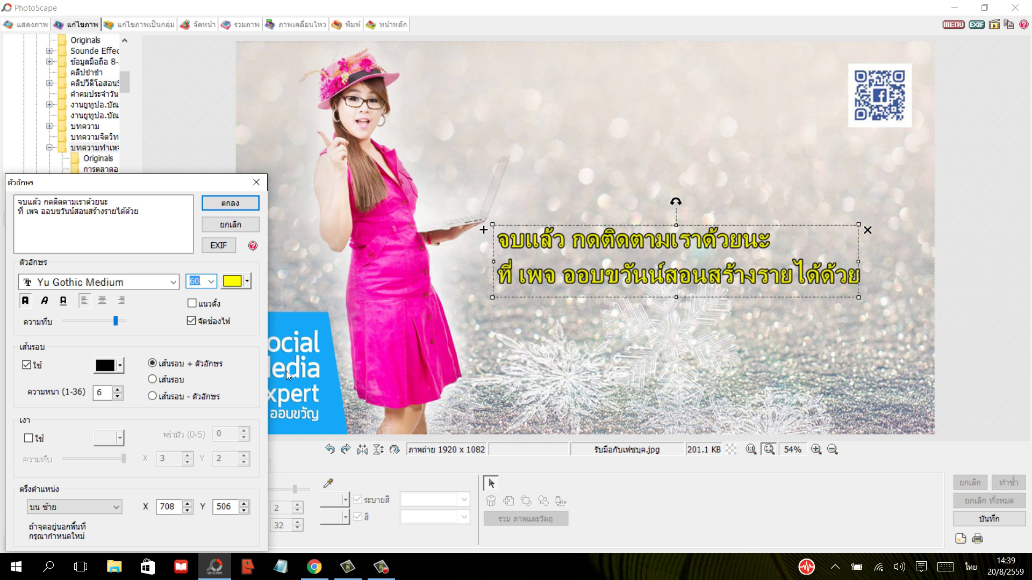
# Colour the caption pink with a light-yellow outline and apply it
pyautogui.click(246, 285)
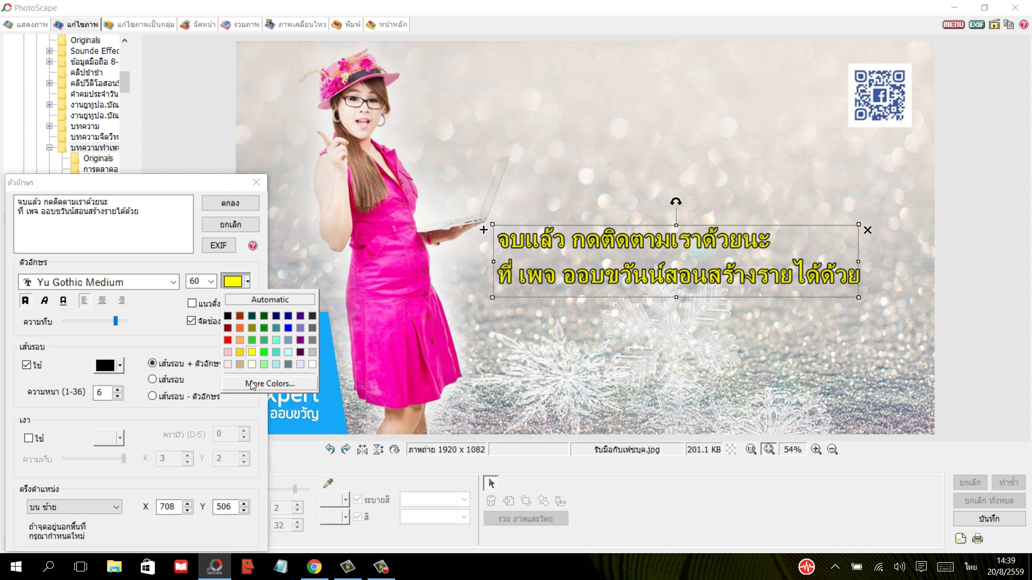
pyautogui.click(250, 382)
pyautogui.click(254, 274)
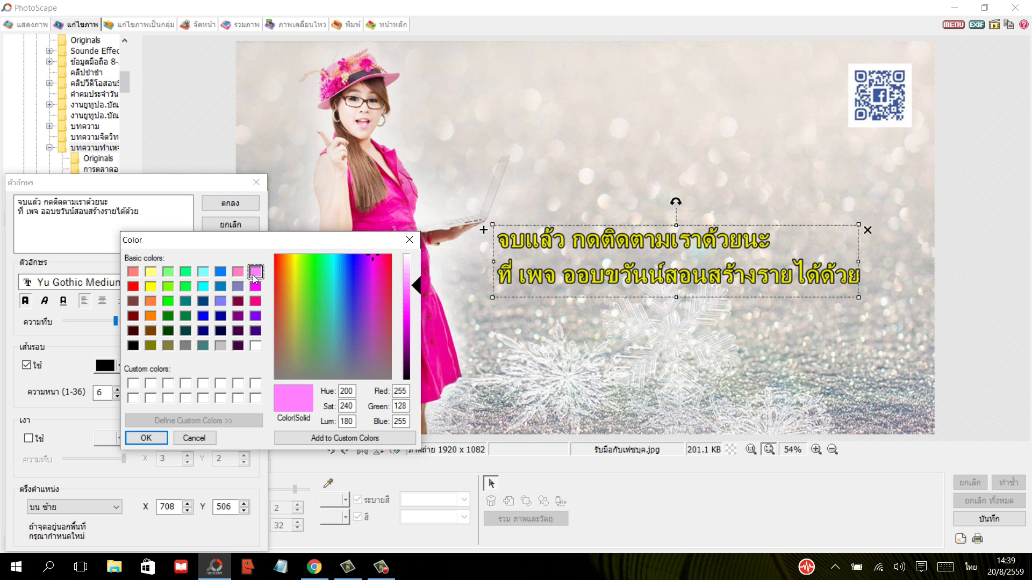
pyautogui.click(238, 273)
pyautogui.click(163, 439)
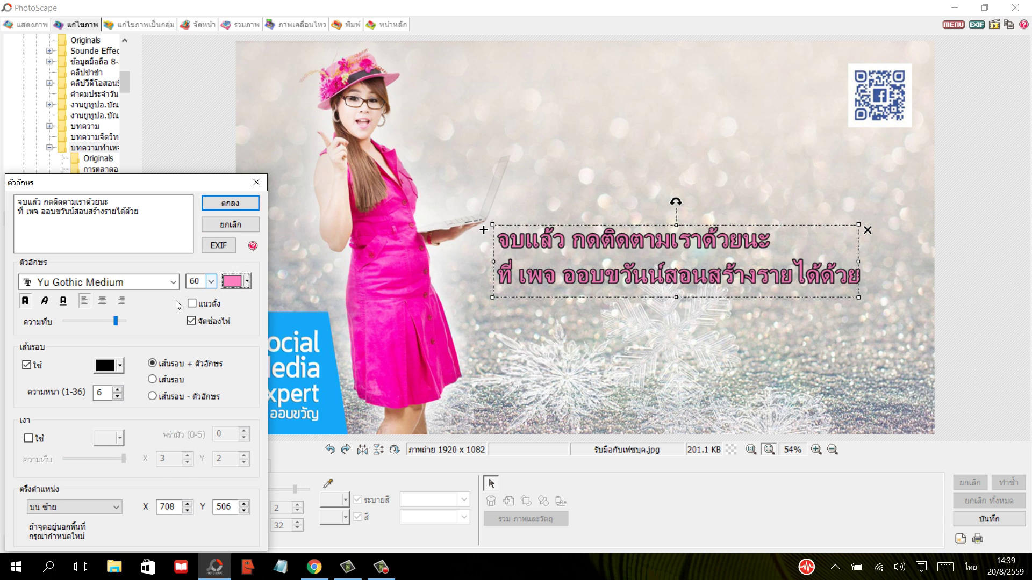
pyautogui.click(120, 366)
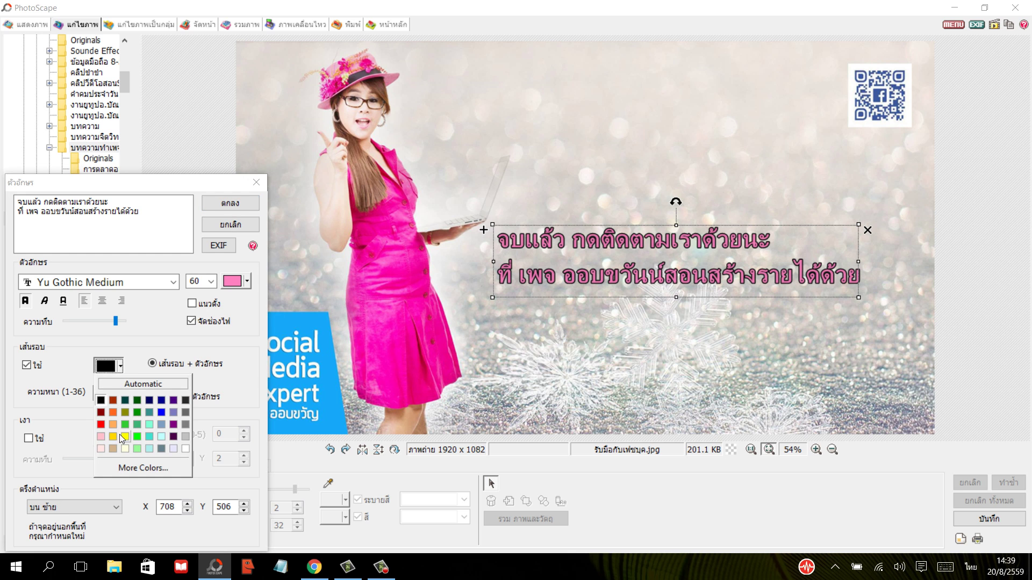
pyautogui.click(121, 449)
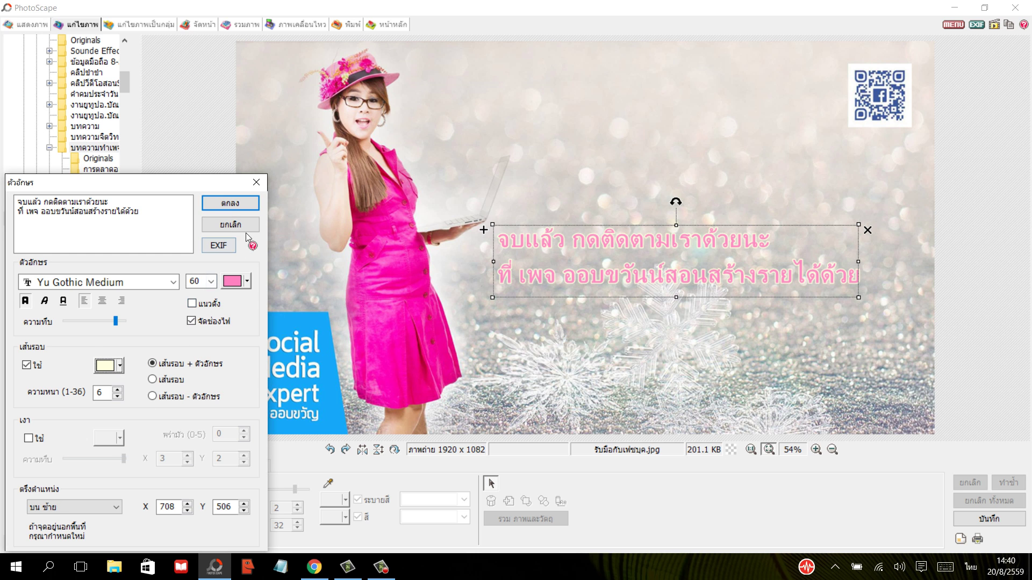
pyautogui.click(229, 205)
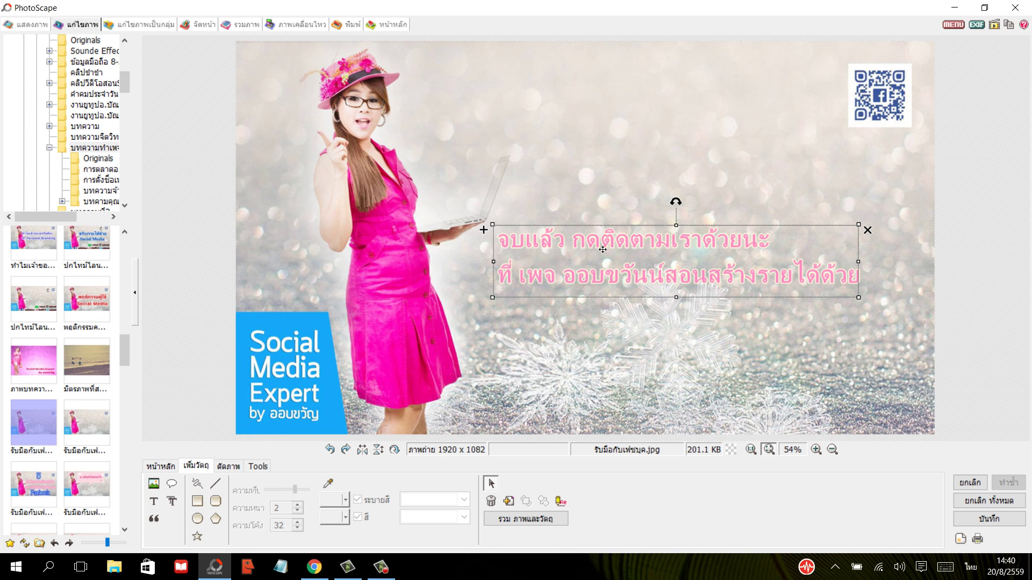
# Move and enlarge the caption near the top of the image, then reopen its settings
pyautogui.moveTo(603, 250); pyautogui.dragTo(543, 147)
pyautogui.moveTo(799, 195); pyautogui.dragTo(845, 204)
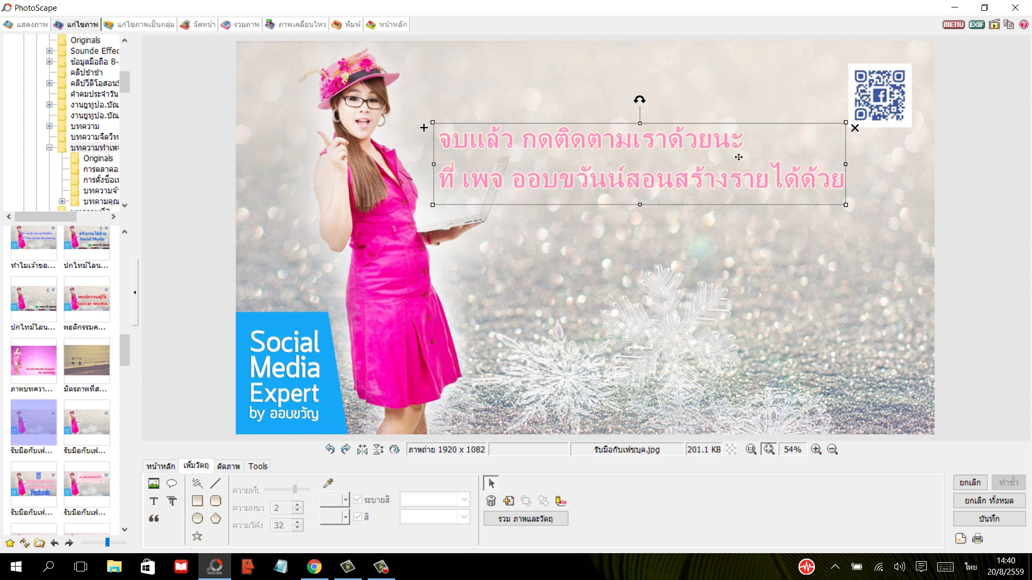
pyautogui.moveTo(739, 157); pyautogui.dragTo(736, 197)
pyautogui.doubleClick(688, 189)
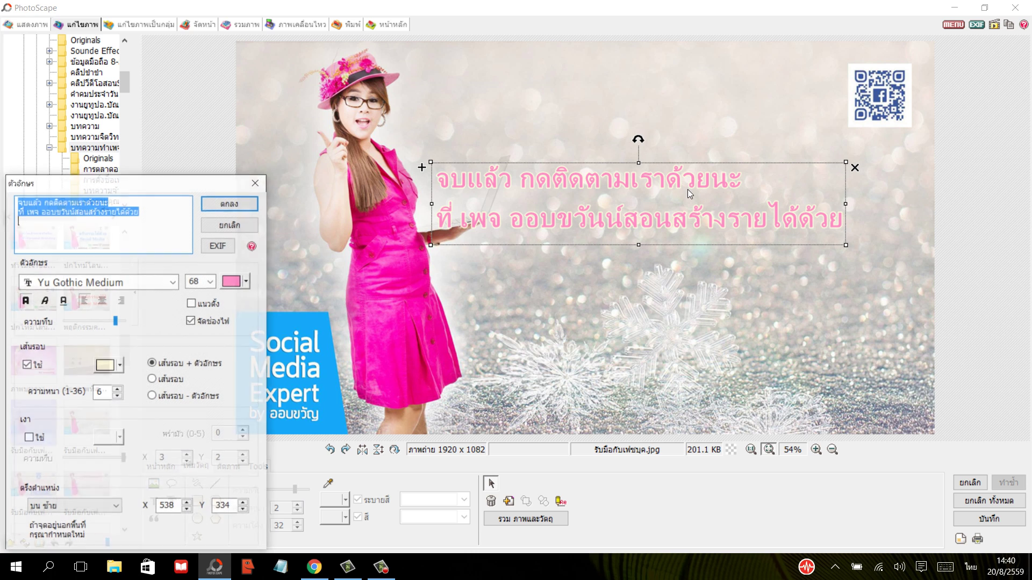
# Make the caption red with a black outline and add a shadow
pyautogui.click(247, 286)
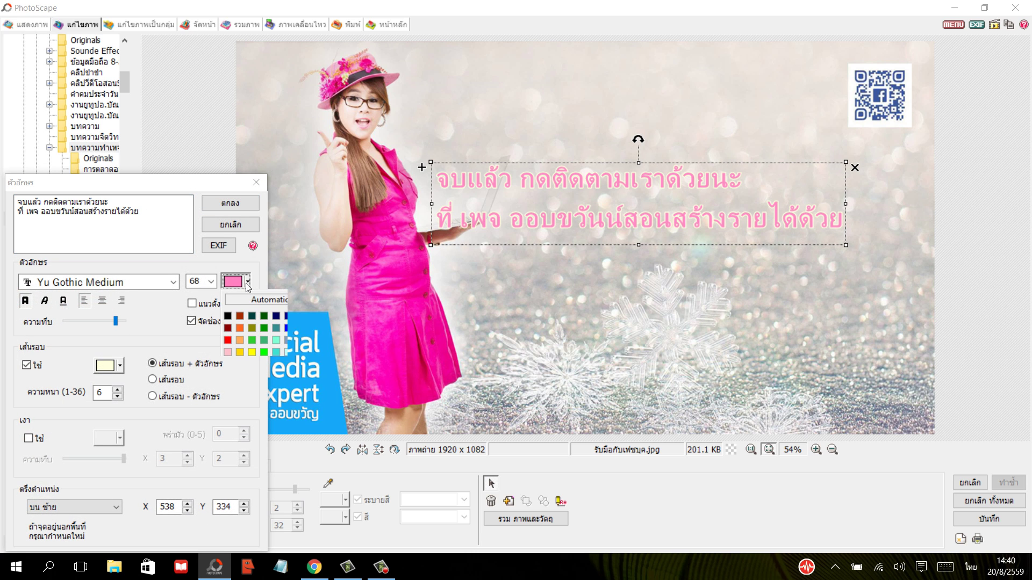
pyautogui.click(230, 344)
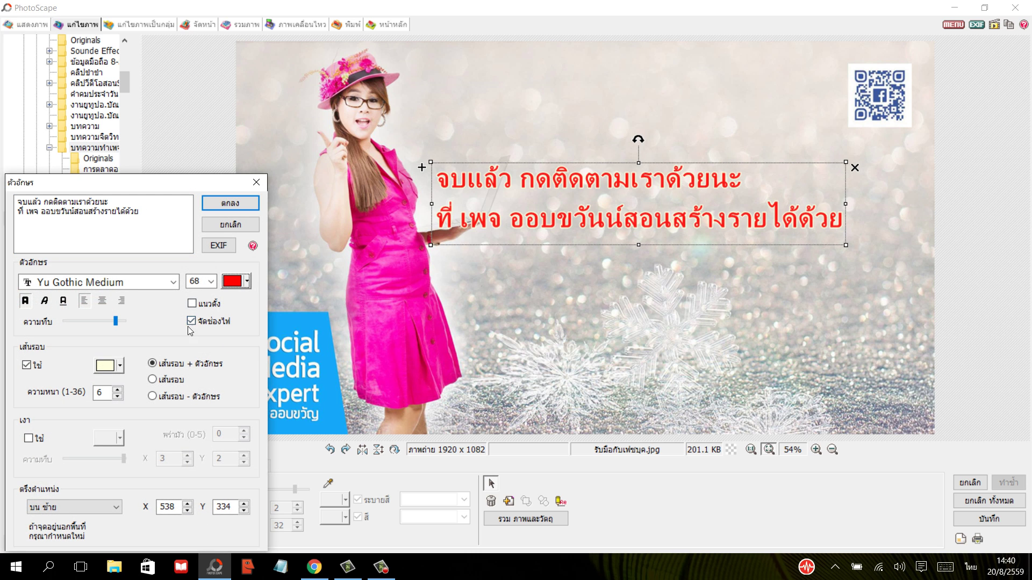
pyautogui.click(120, 366)
pyautogui.click(101, 401)
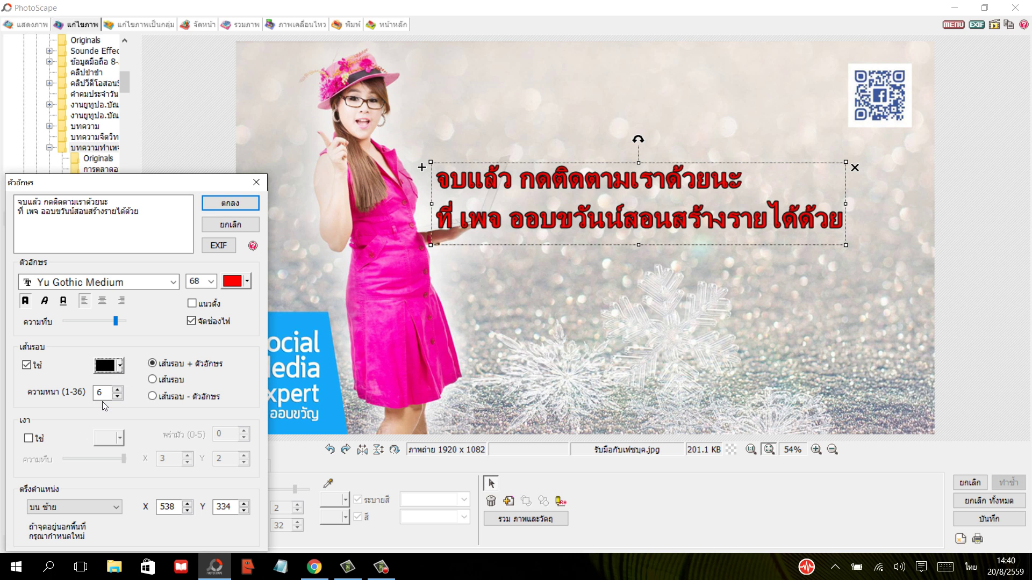
pyautogui.click(117, 399)
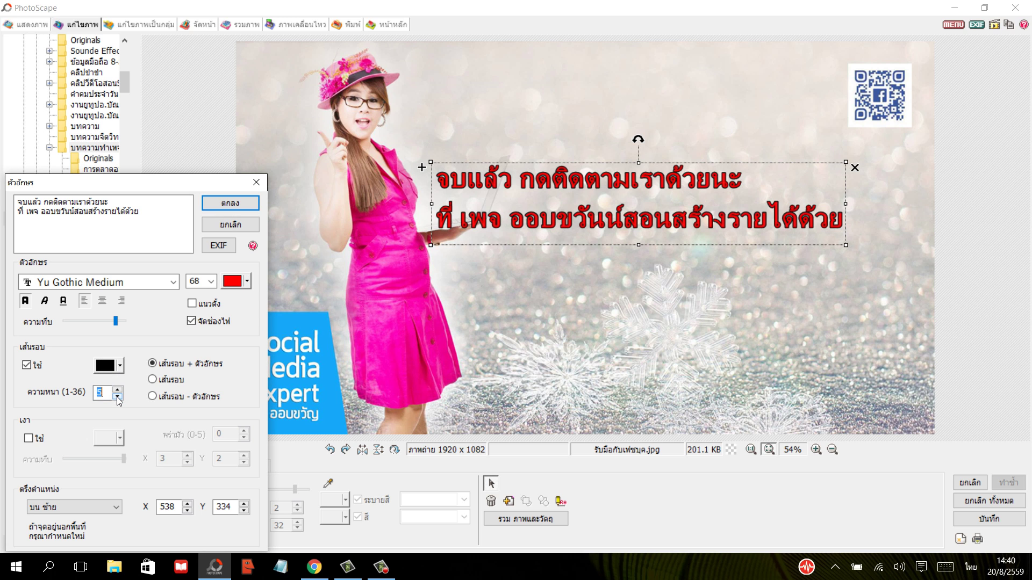
pyautogui.click(117, 398)
pyautogui.click(118, 398)
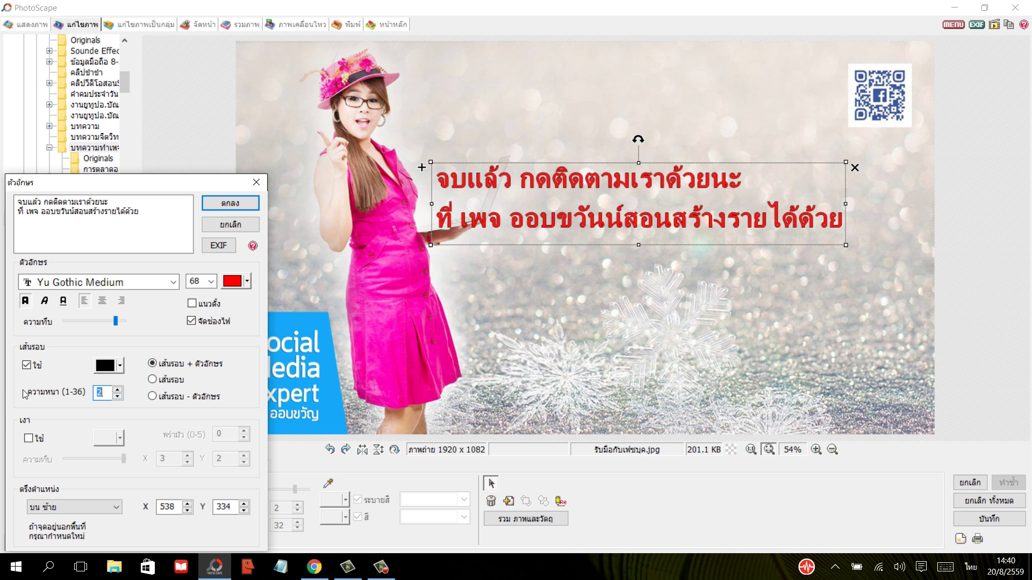
pyautogui.click(116, 390)
pyautogui.click(117, 390)
pyautogui.click(116, 390)
pyautogui.click(117, 390)
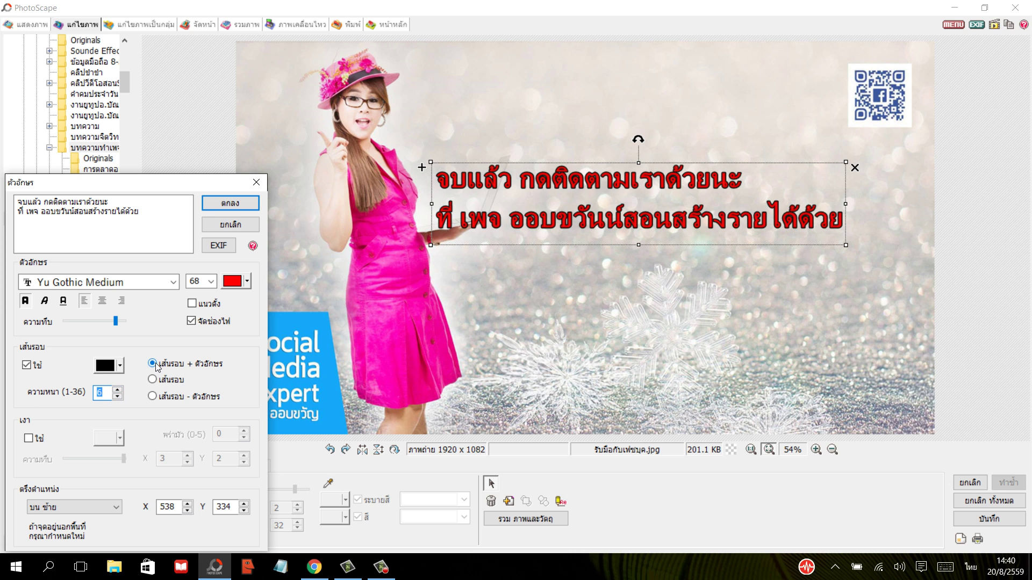
pyautogui.click(152, 380)
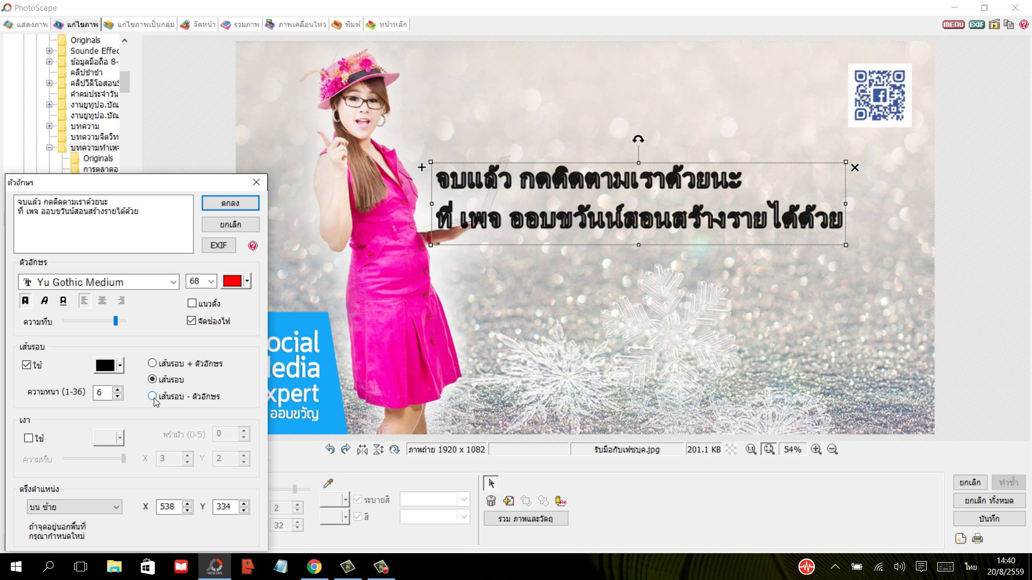
pyautogui.click(152, 396)
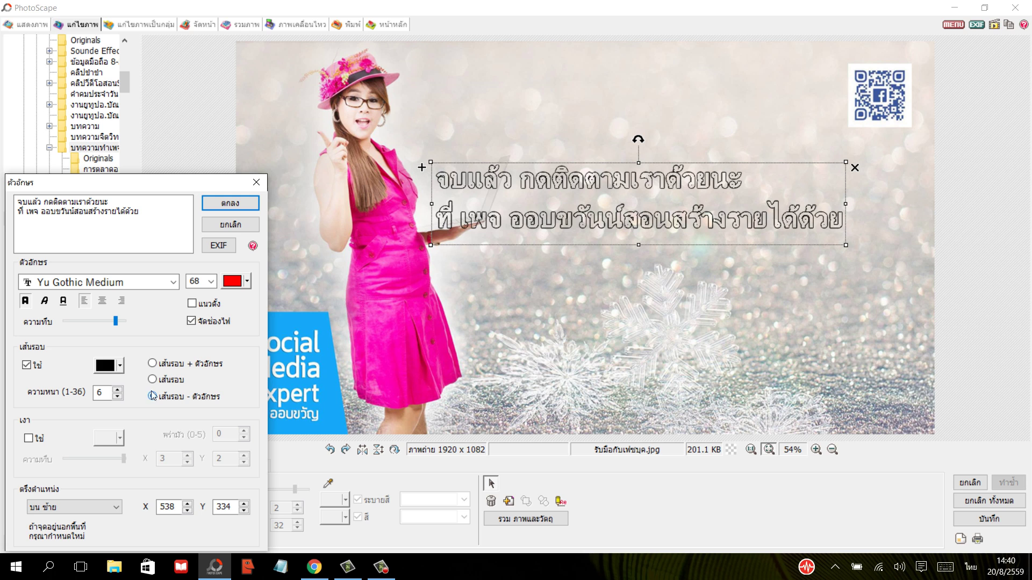
pyautogui.click(152, 363)
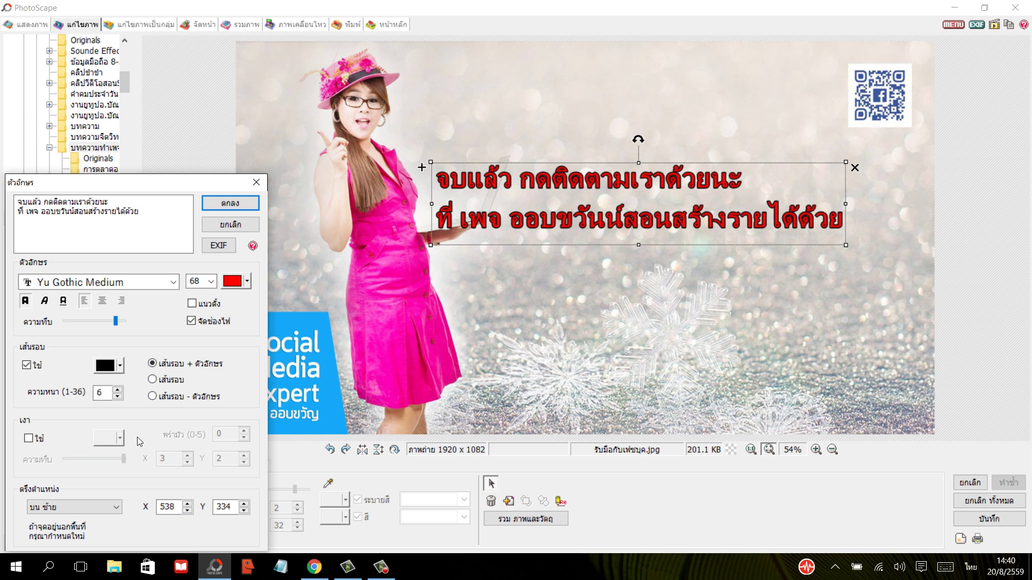
pyautogui.click(29, 438)
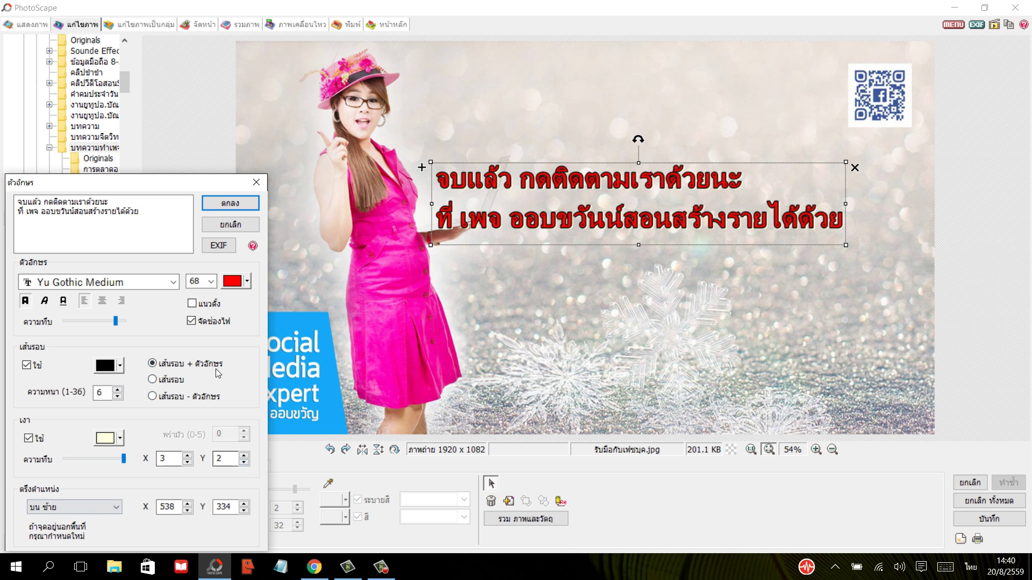
# Try Yu Gothic and Arial Rounded MT Bold fonts, settling on italic Bauhaus 93
pyautogui.click(173, 282)
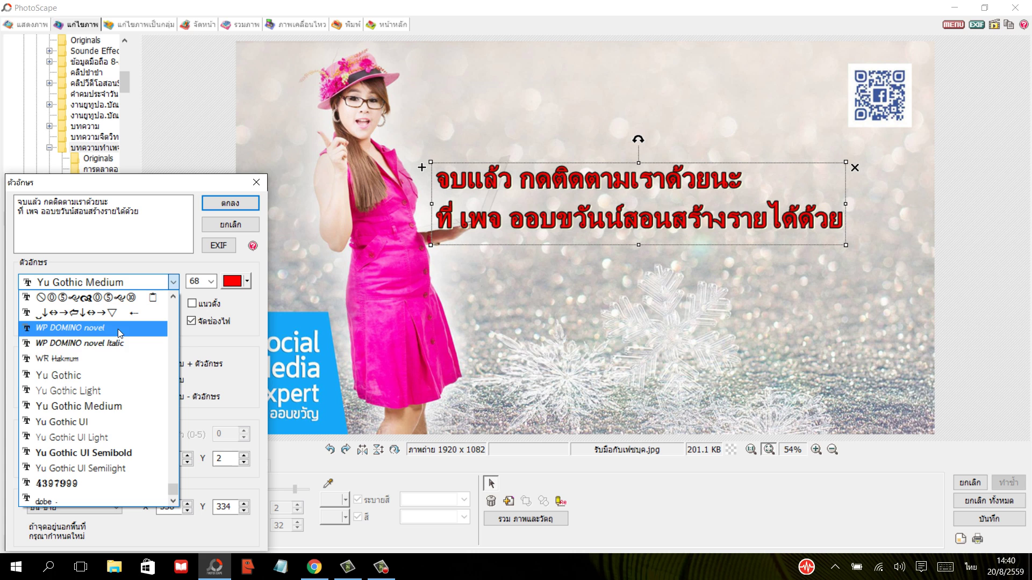
pyautogui.click(117, 374)
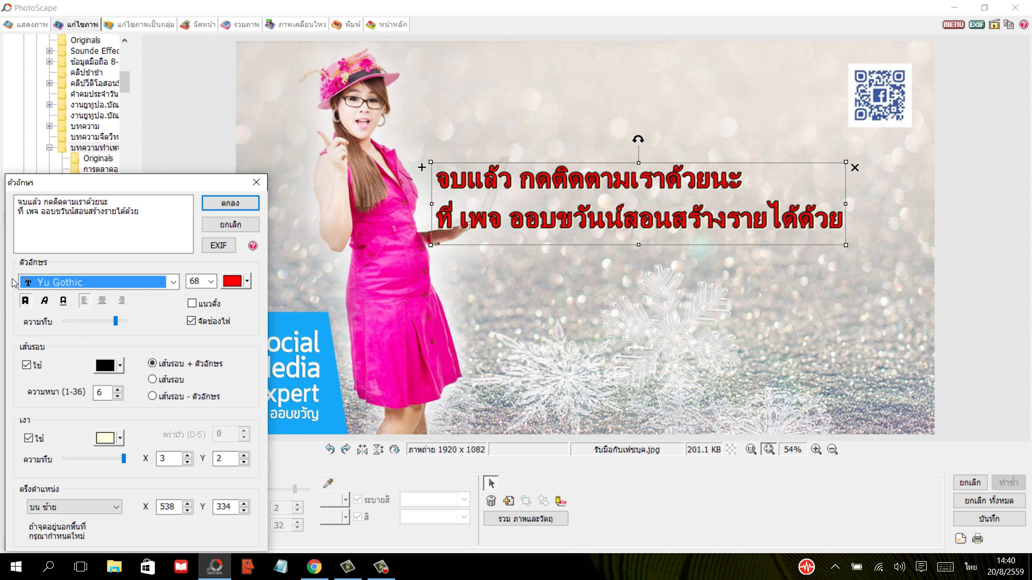
pyautogui.click(45, 301)
pyautogui.click(24, 301)
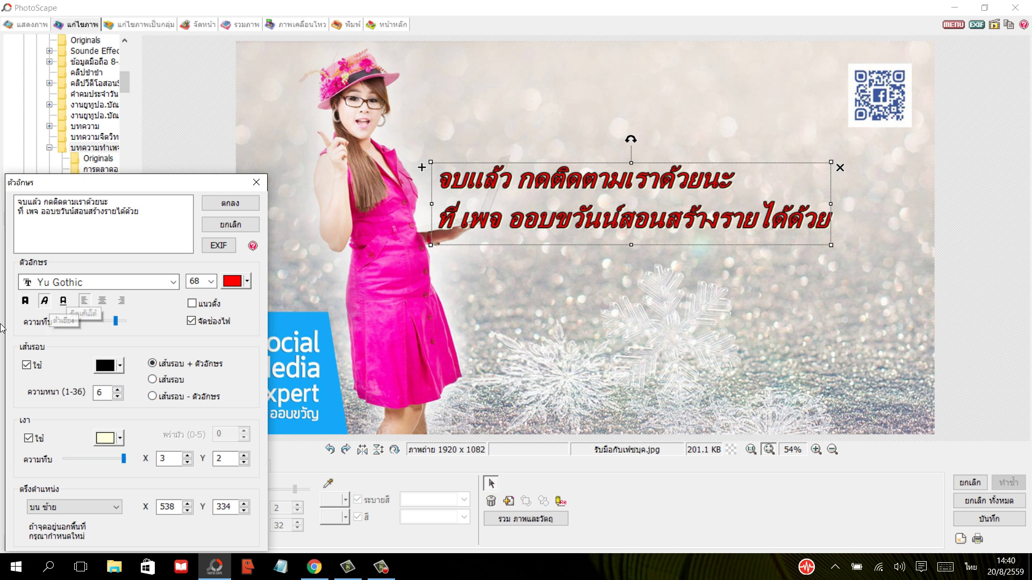
pyautogui.click(25, 301)
pyautogui.click(174, 282)
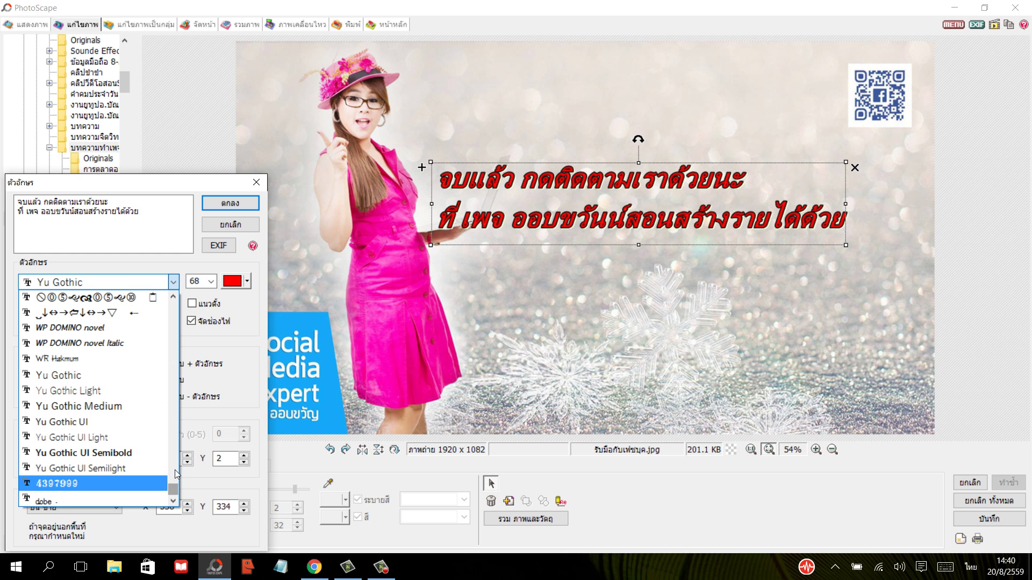
pyautogui.moveTo(177, 481); pyautogui.dragTo(167, 373)
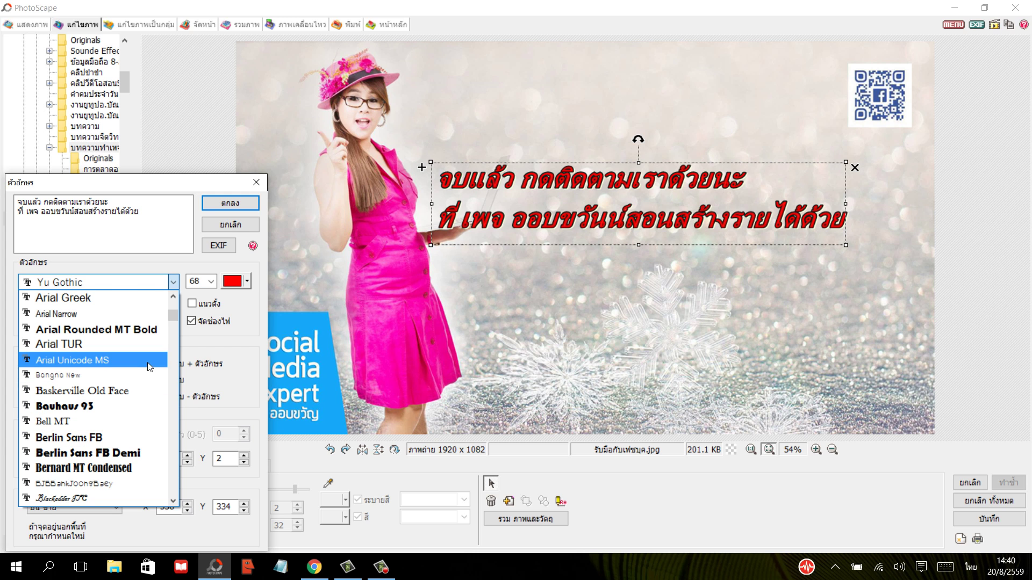
pyautogui.click(149, 330)
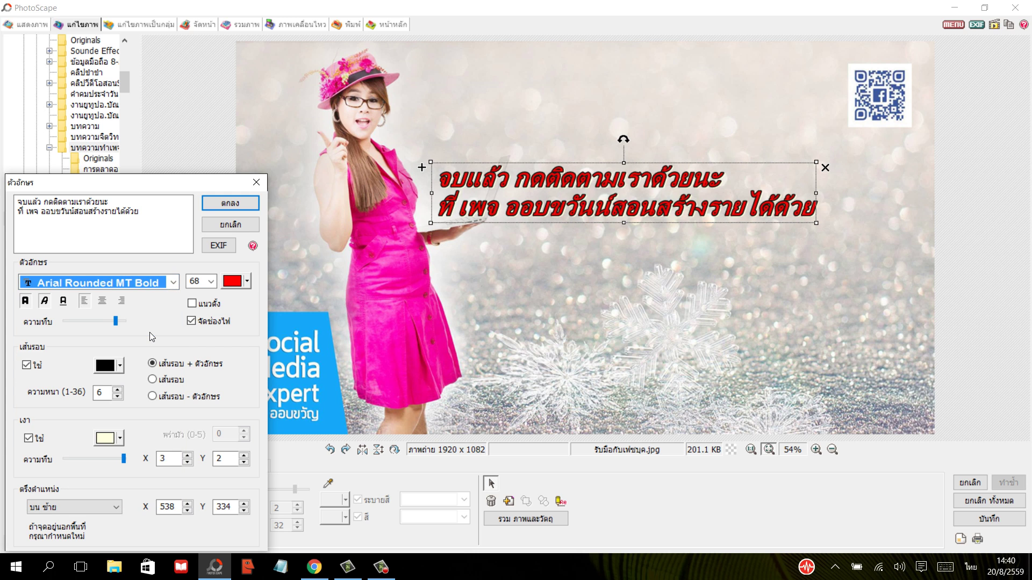
pyautogui.click(25, 301)
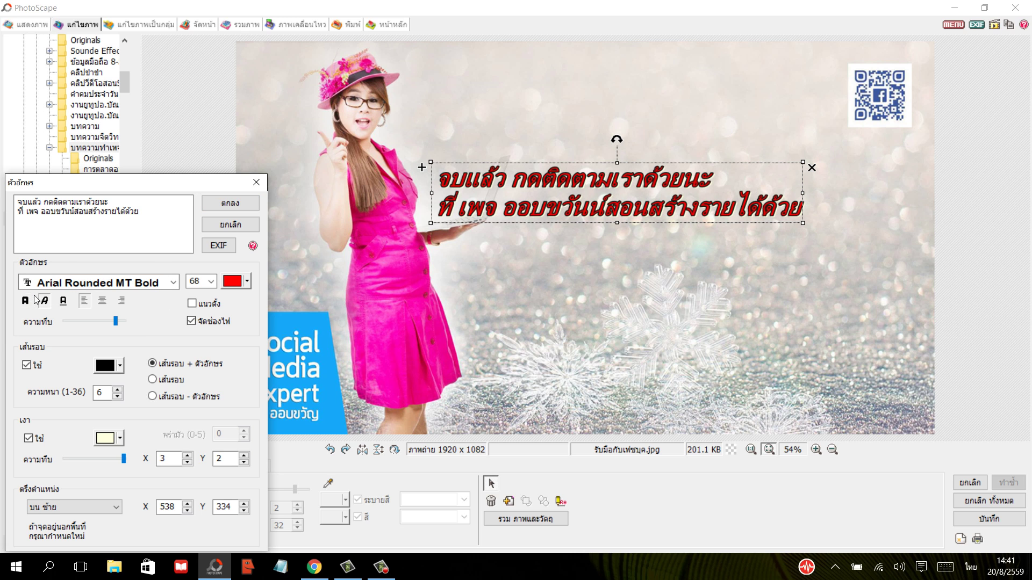
pyautogui.click(172, 283)
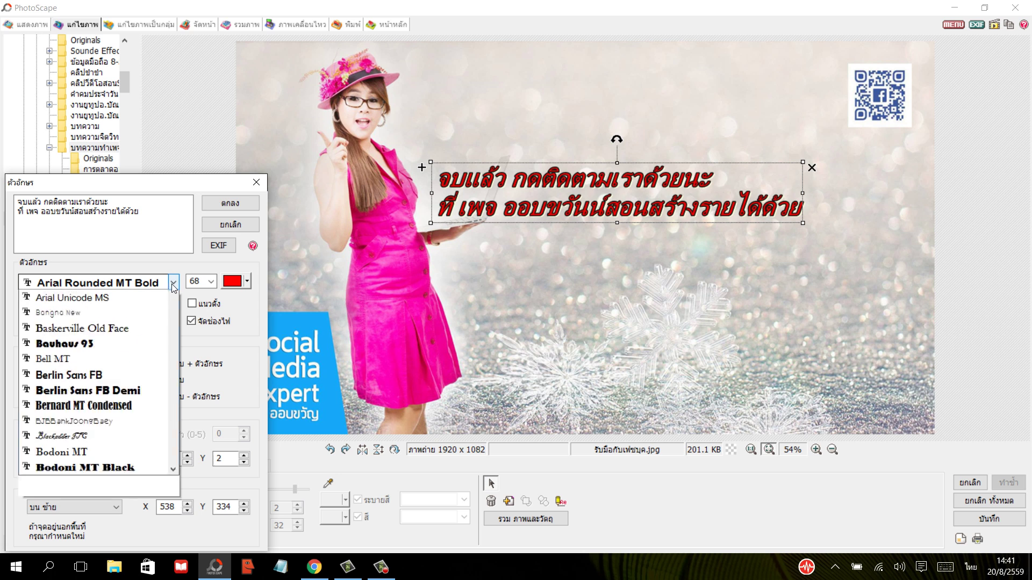
pyautogui.click(118, 376)
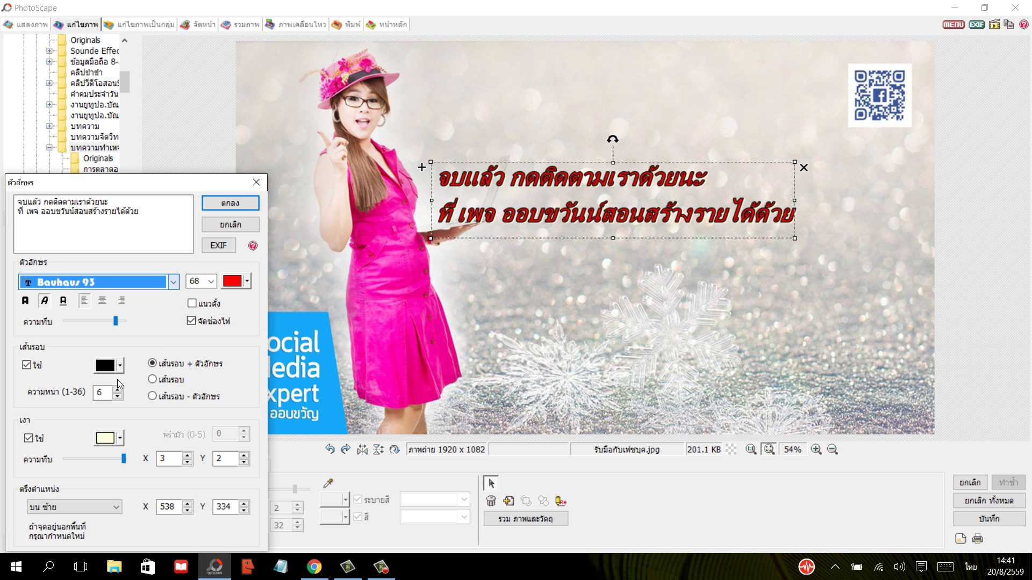
# Set the caption size to 80, adjust bold, underline and italic, and apply it
pyautogui.click(209, 282)
pyautogui.click(198, 498)
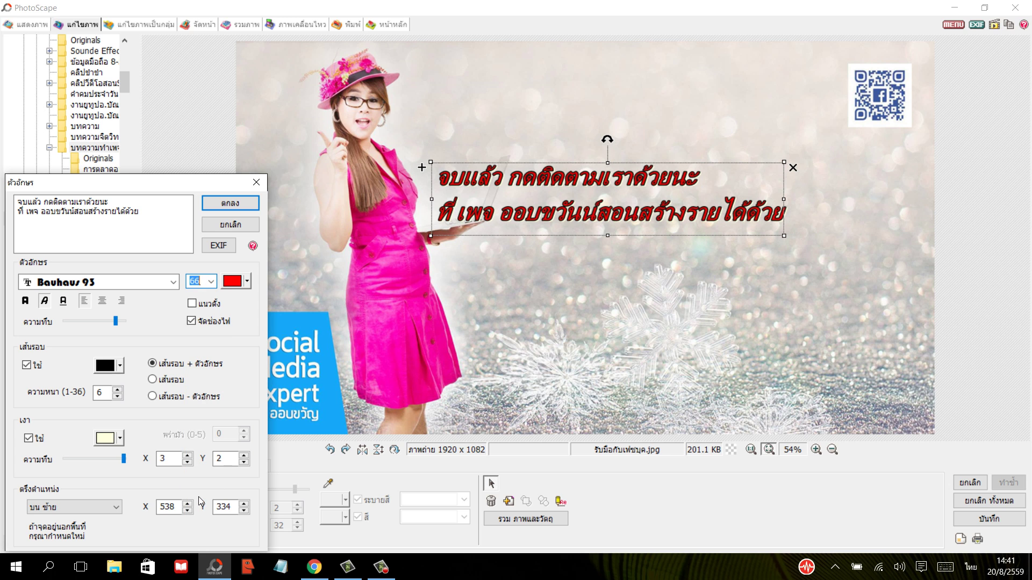
pyautogui.click(211, 282)
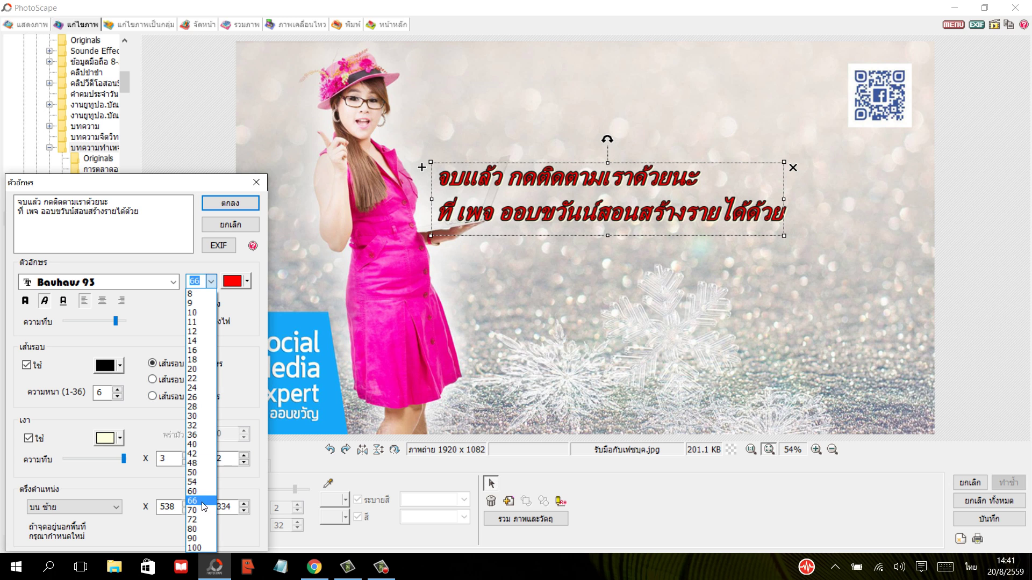
pyautogui.click(199, 531)
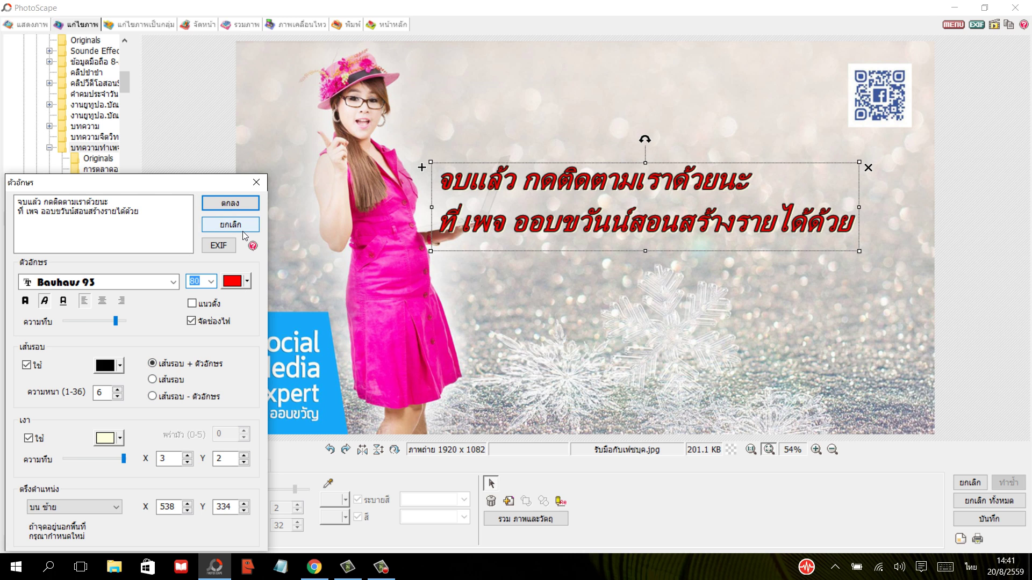
pyautogui.click(25, 301)
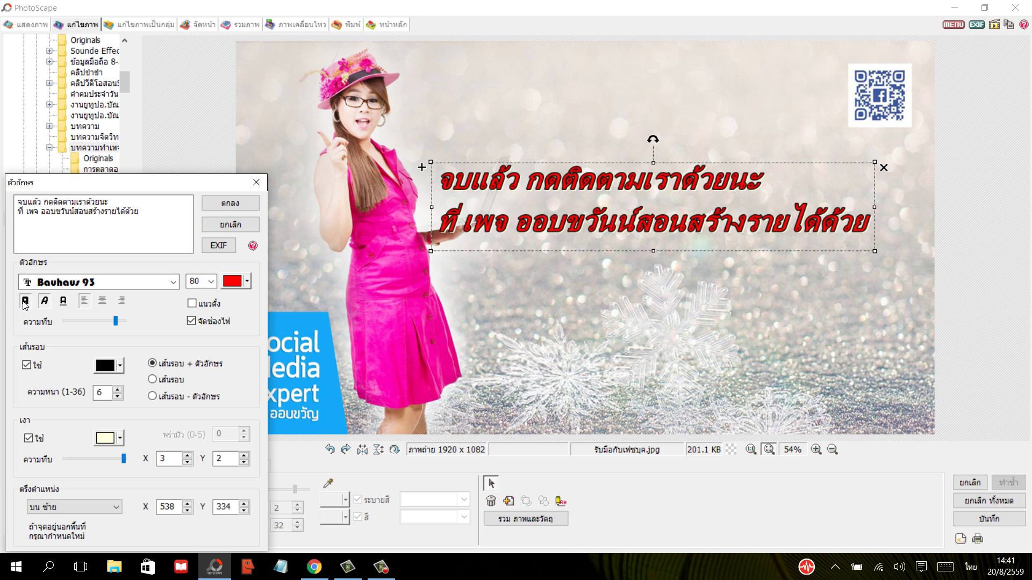
pyautogui.click(64, 301)
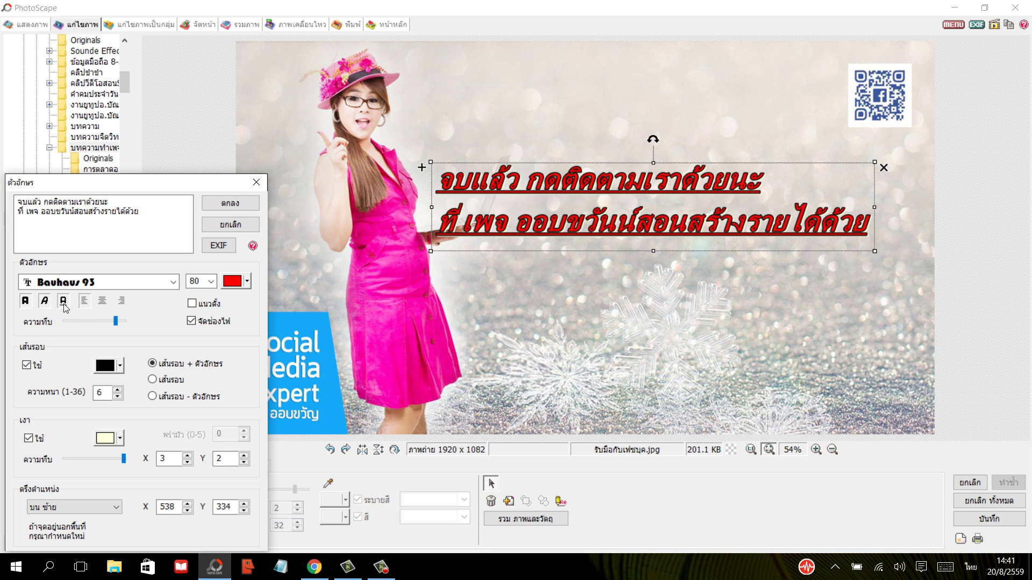
pyautogui.click(63, 302)
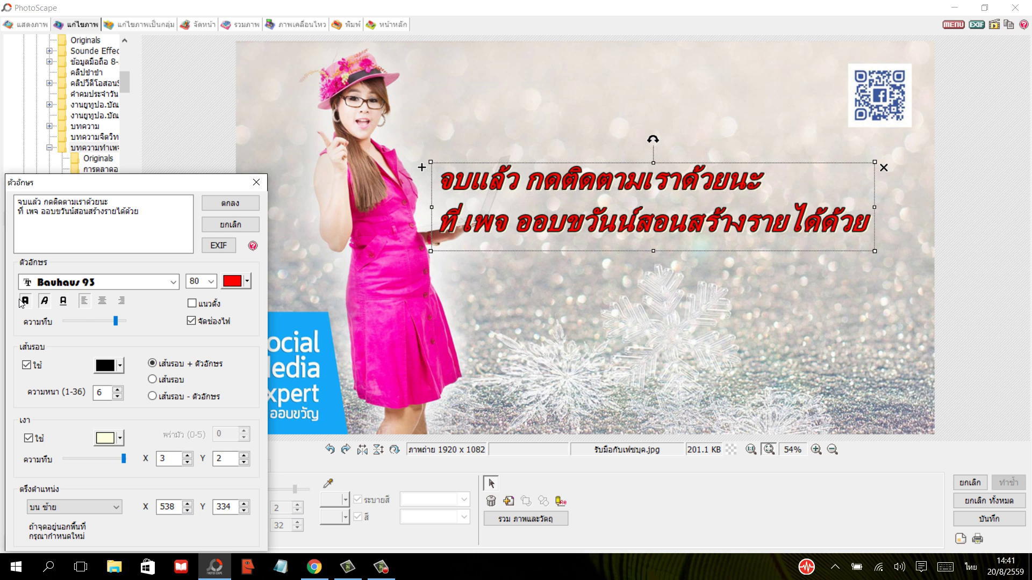
pyautogui.click(49, 299)
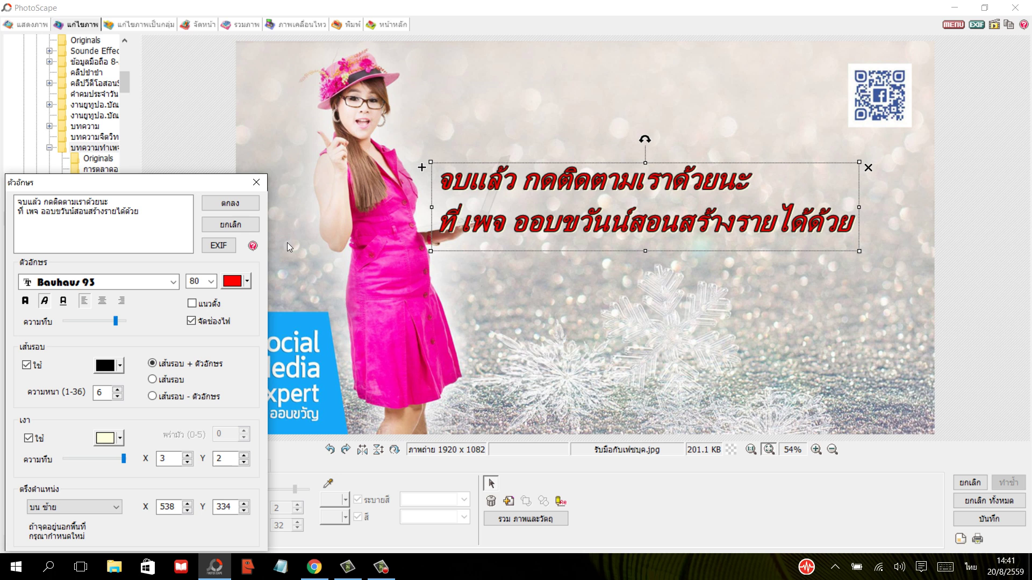
pyautogui.click(230, 203)
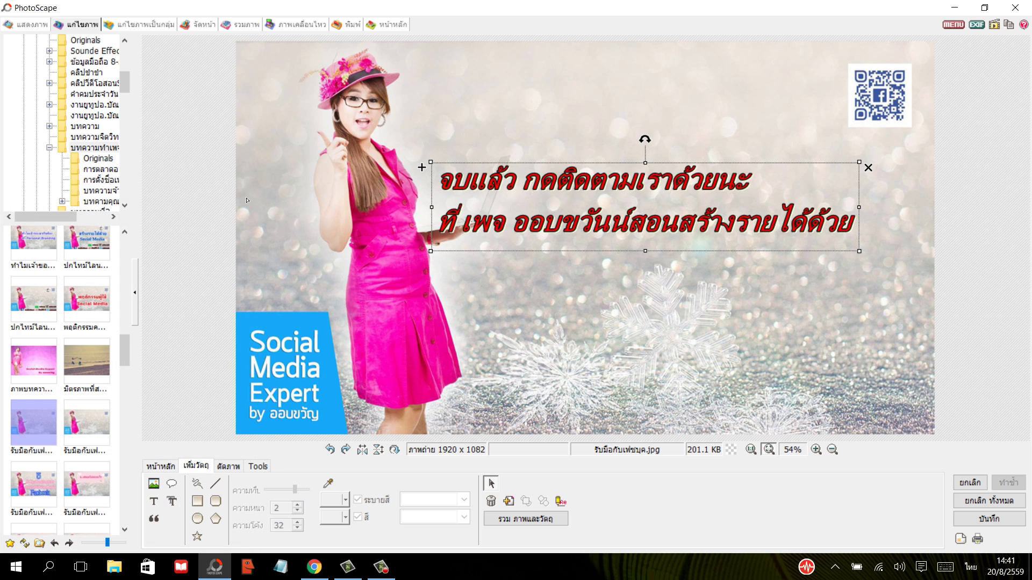
# Add a new text object reading 'Social Media' to the banner
pyautogui.click(519, 298)
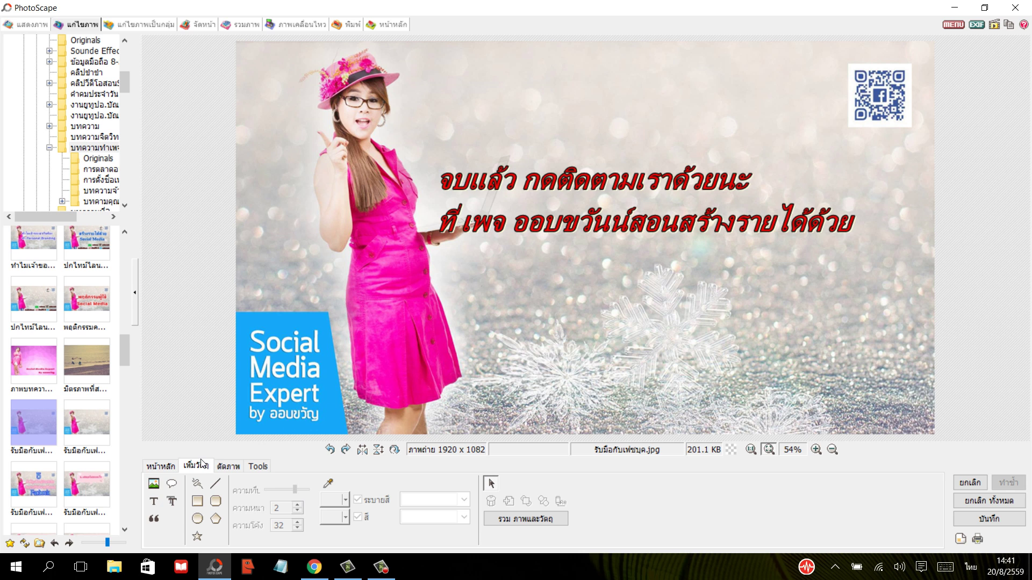
pyautogui.click(154, 502)
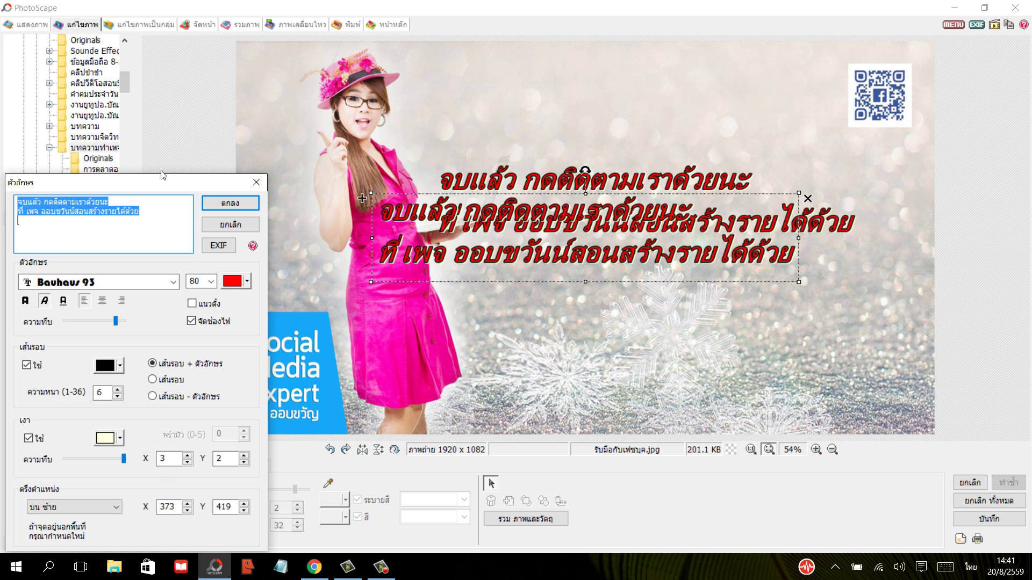
pyautogui.press('BackSpace')
pyautogui.write('ฆ')
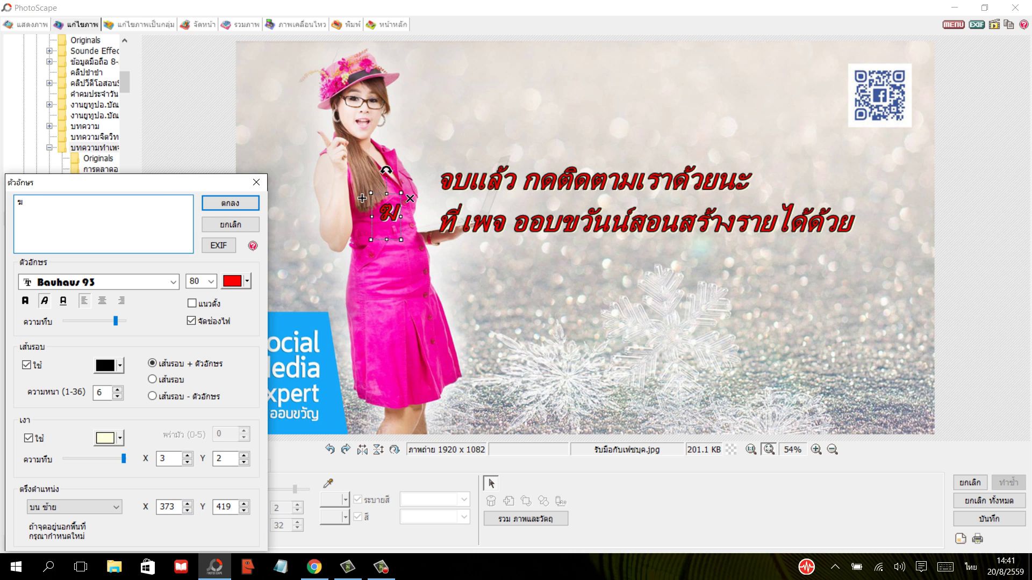
pyautogui.press('BackSpace')
pyautogui.press('`')
pyautogui.write('S')
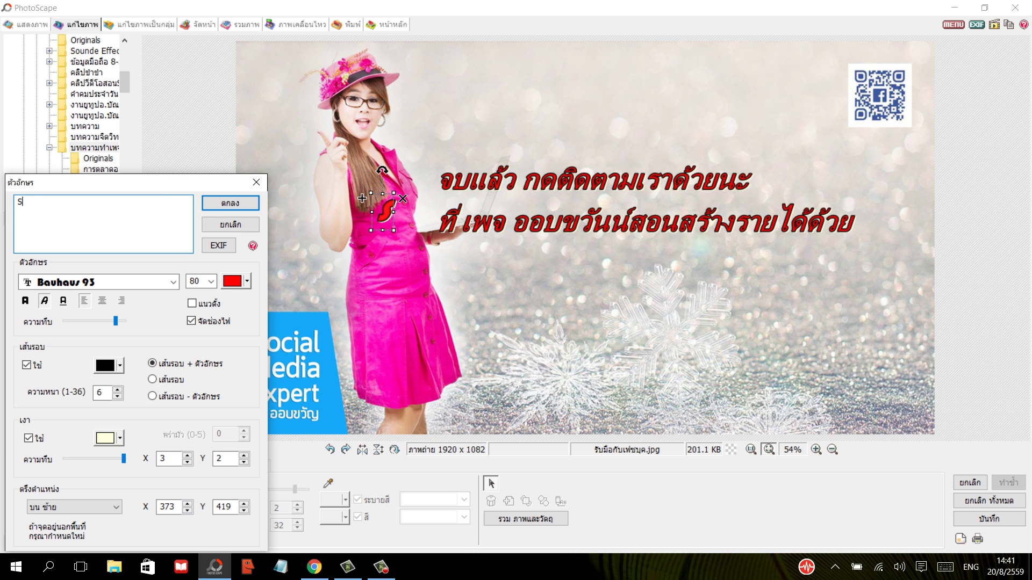
pyautogui.write('ocial ')
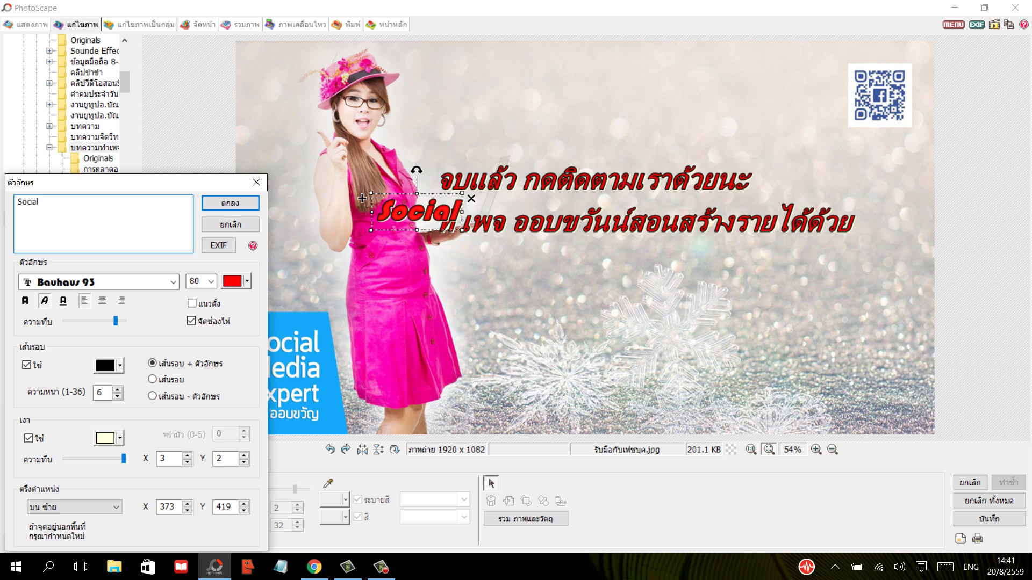
pyautogui.write('Media')
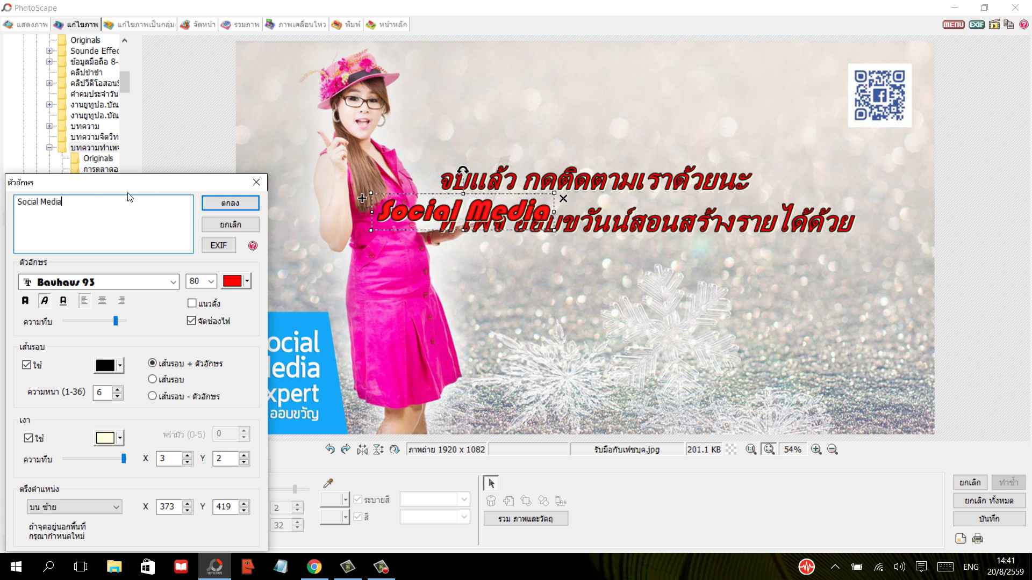
pyautogui.moveTo(51, 217); pyautogui.dragTo(8, 195)
pyautogui.rightClick(22, 201)
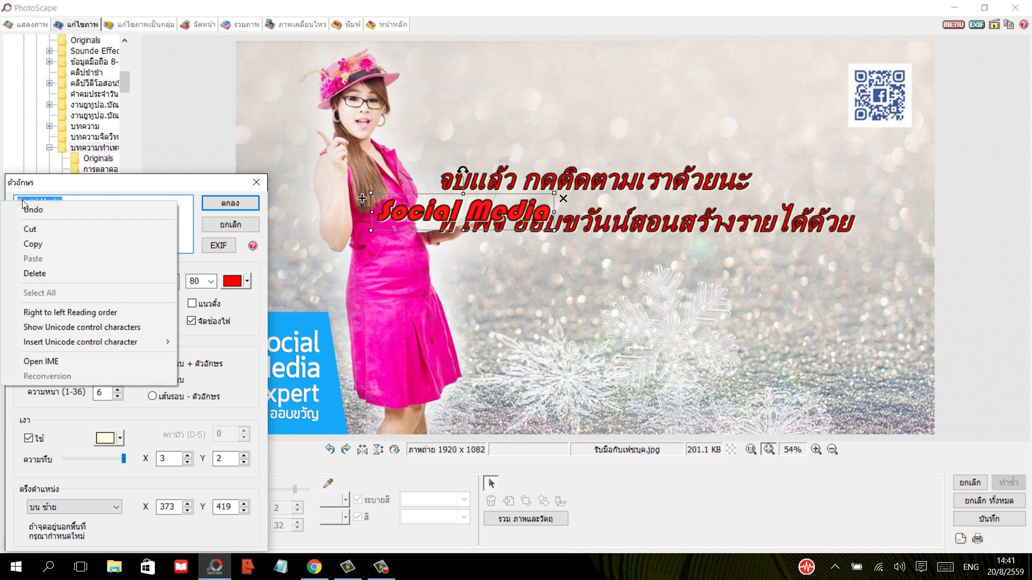
pyautogui.click(31, 229)
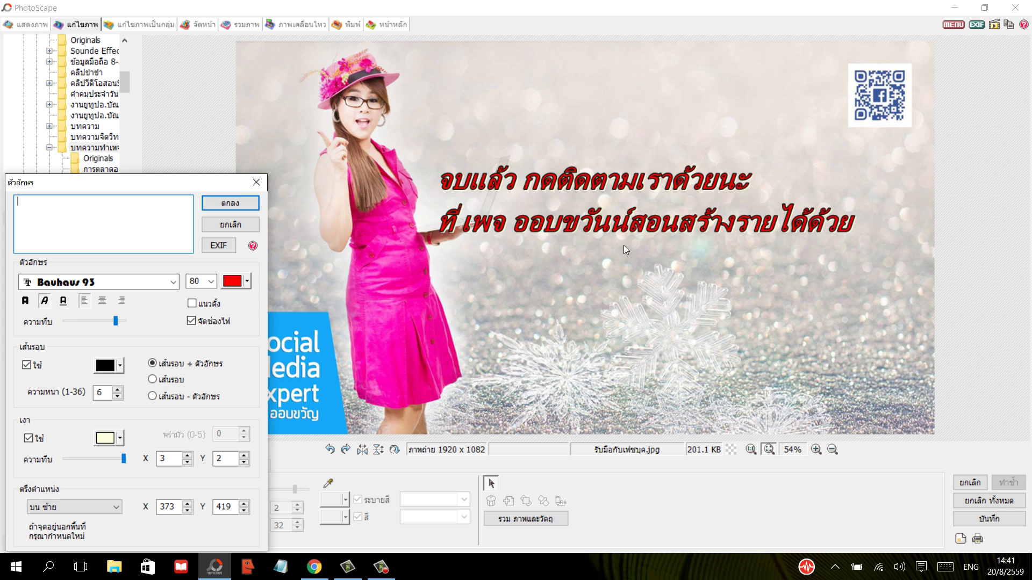
pyautogui.rightClick(87, 215)
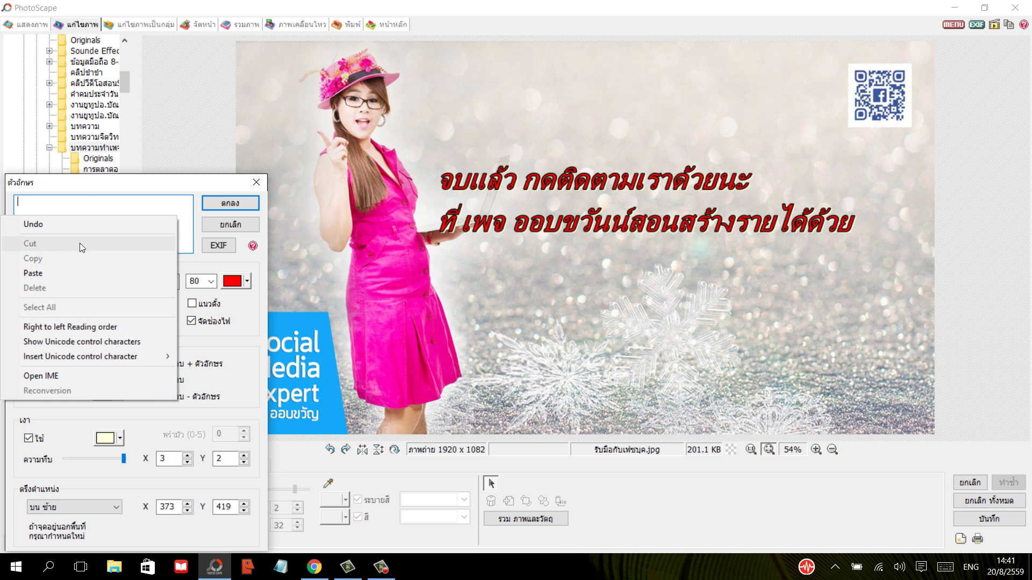
pyautogui.click(77, 273)
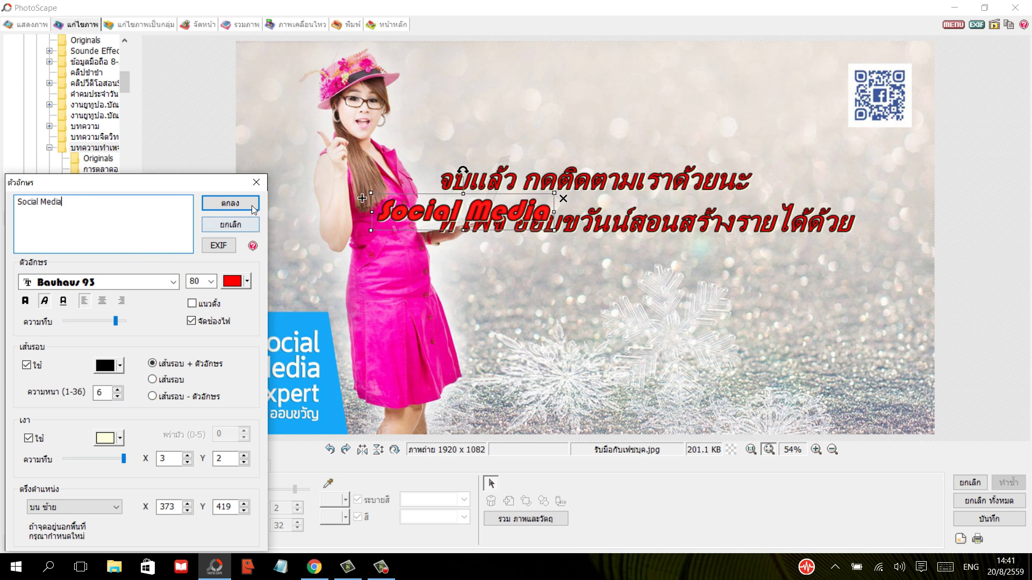
pyautogui.click(230, 203)
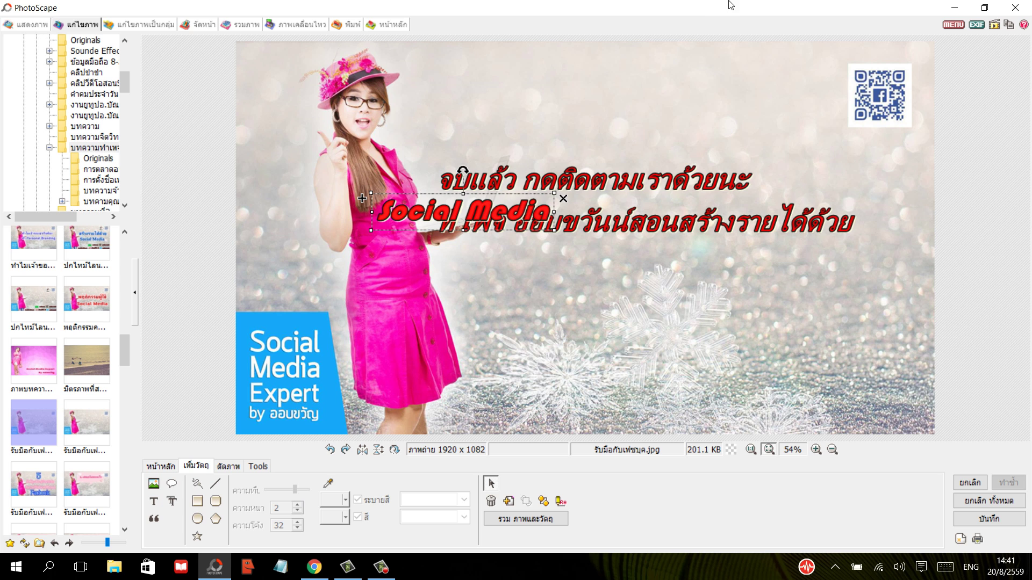
# Enlarge the Social Media text and position it beneath the Thai caption
pyautogui.moveTo(456, 213); pyautogui.dragTo(604, 289)
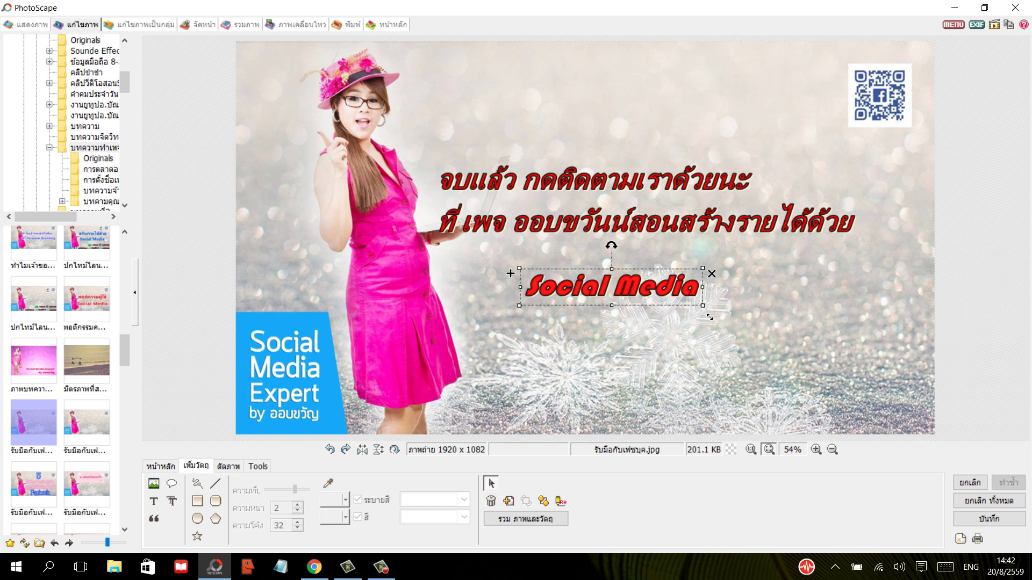
pyautogui.moveTo(710, 317); pyautogui.dragTo(924, 360)
pyautogui.moveTo(746, 327); pyautogui.dragTo(669, 308)
# Keep Bauhaus 93 as the Thai caption's font and deselect it
pyautogui.doubleClick(639, 218)
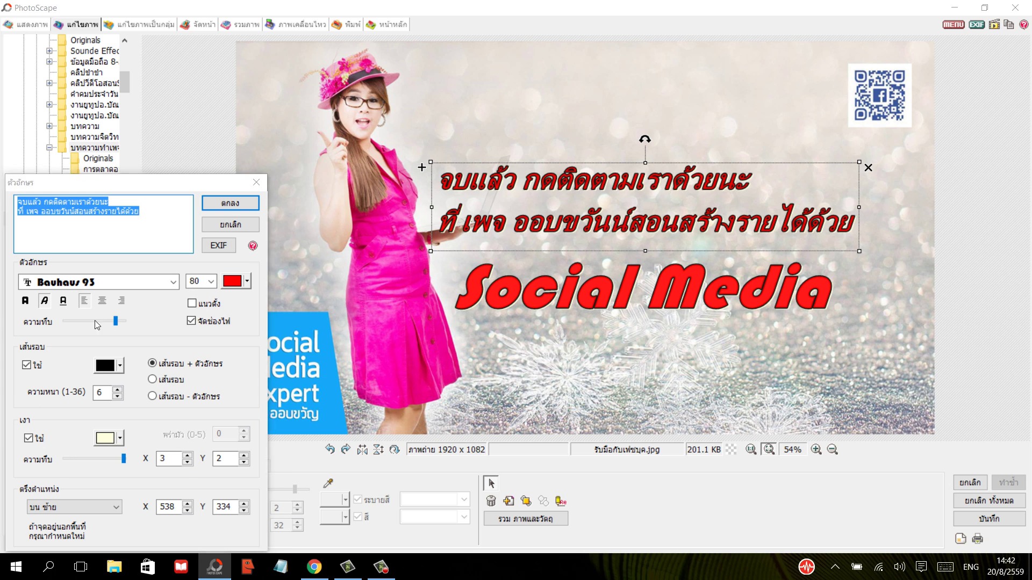
pyautogui.click(178, 280)
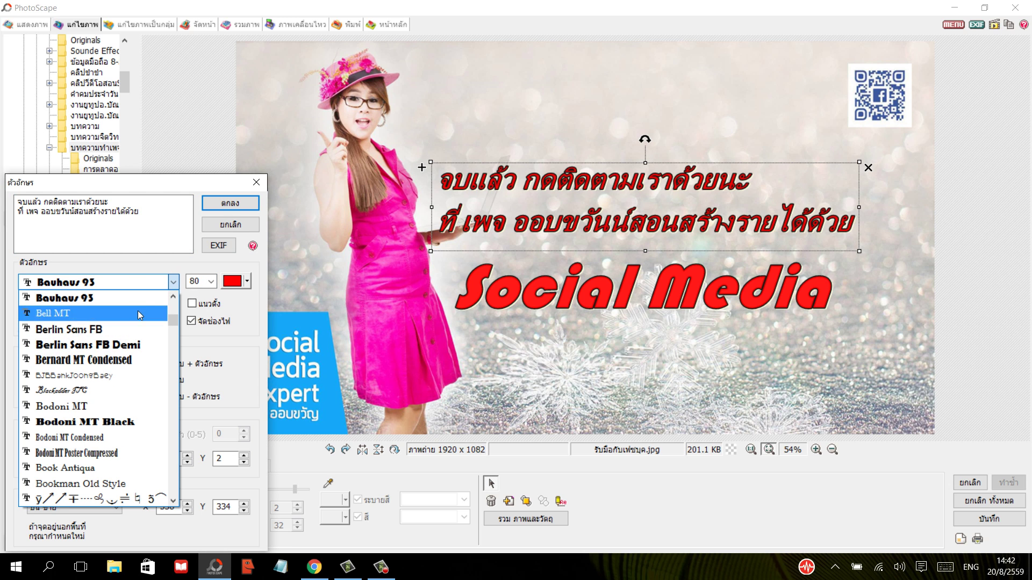
pyautogui.click(137, 295)
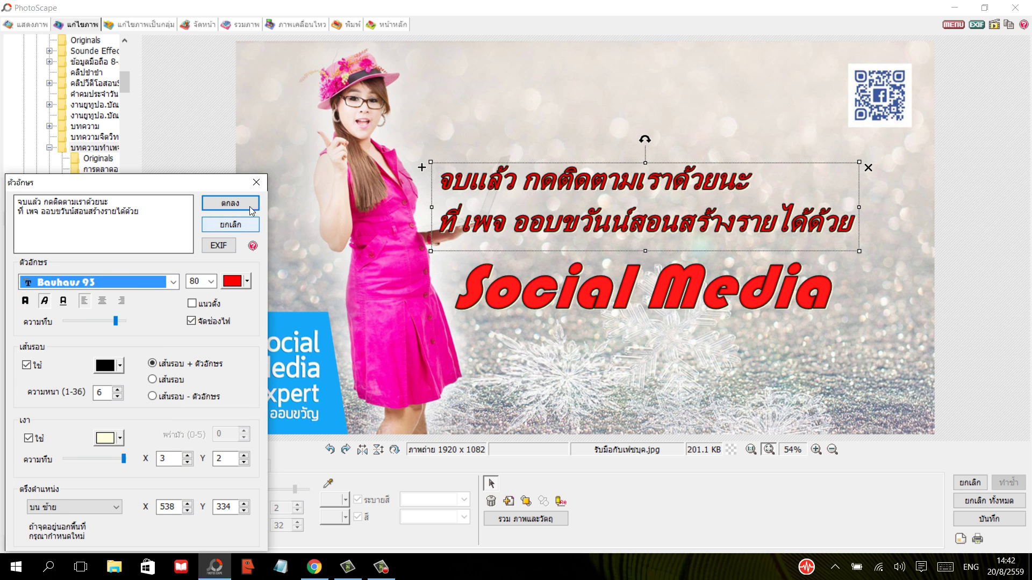
pyautogui.click(230, 203)
pyautogui.click(826, 409)
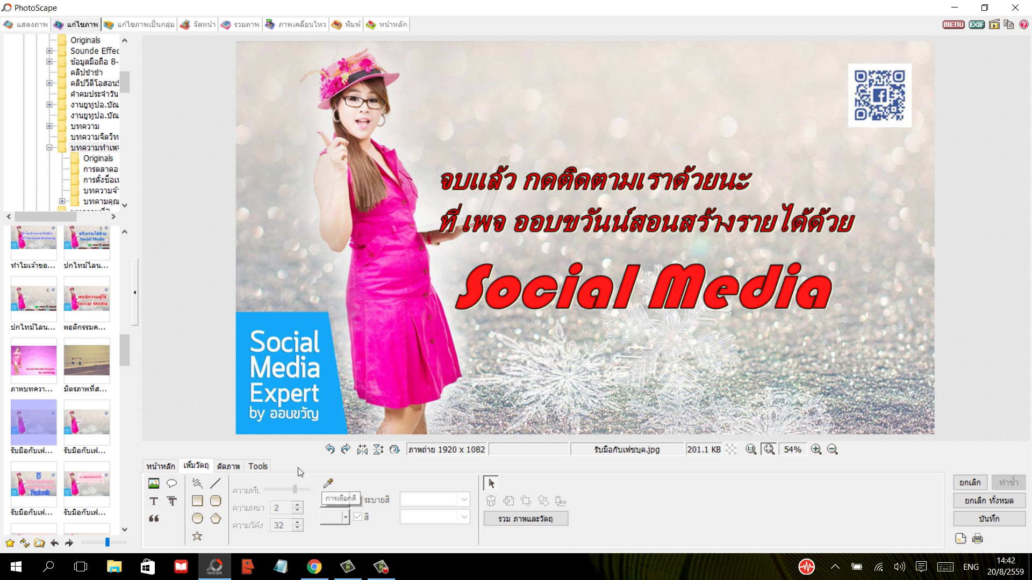
pyautogui.click(228, 466)
pyautogui.click(188, 467)
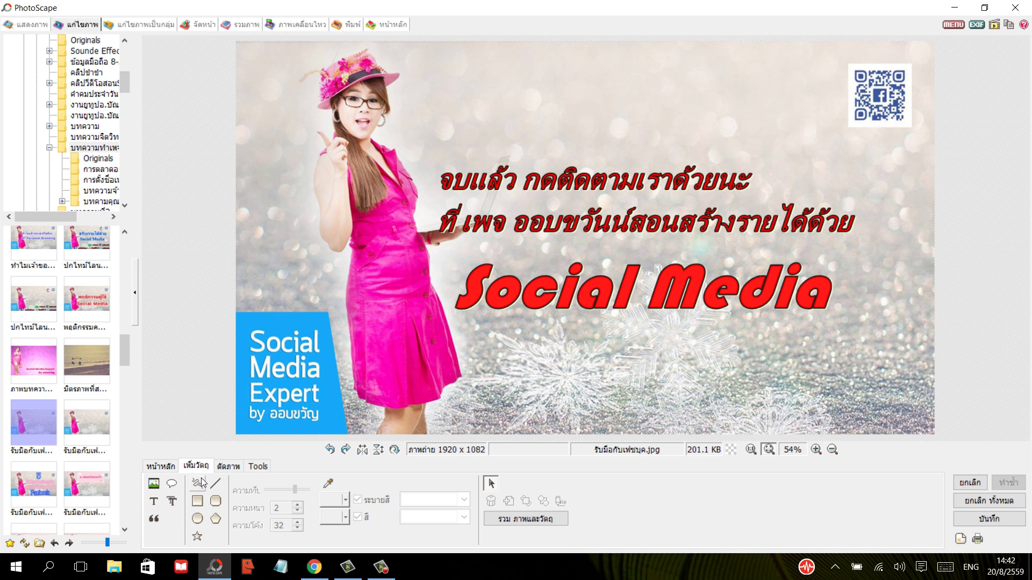
pyautogui.click(154, 519)
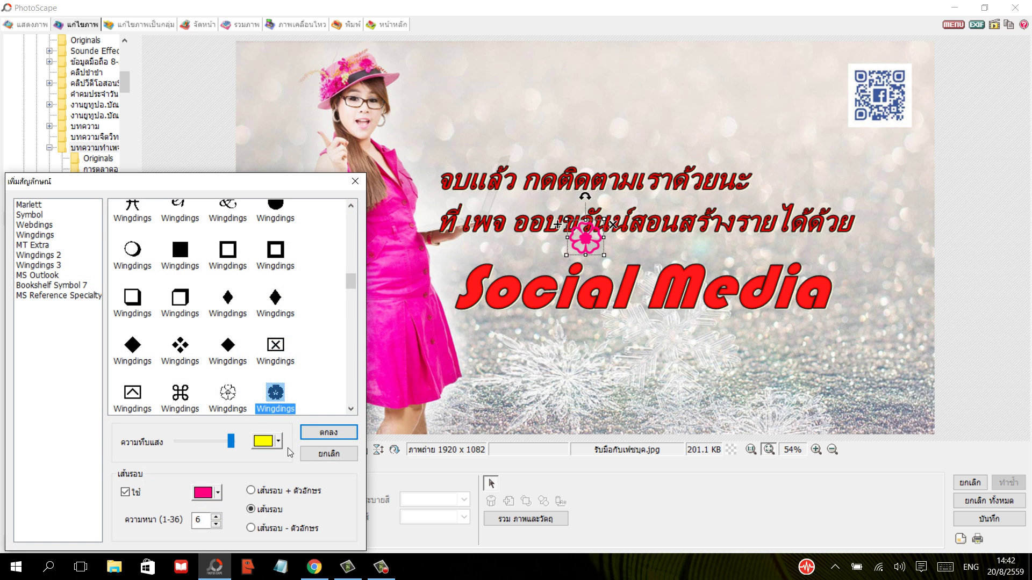
pyautogui.scroll(5, 191, 261)
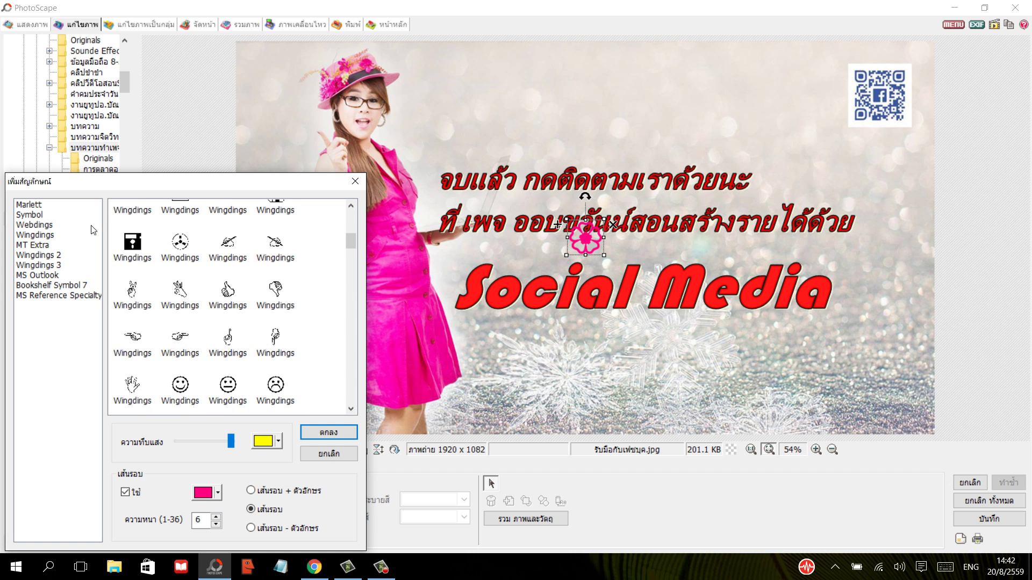
pyautogui.scroll(5, 147, 251)
pyautogui.click(39, 207)
pyautogui.click(40, 218)
pyautogui.click(41, 238)
pyautogui.click(43, 246)
pyautogui.click(46, 256)
pyautogui.click(54, 286)
pyautogui.click(58, 295)
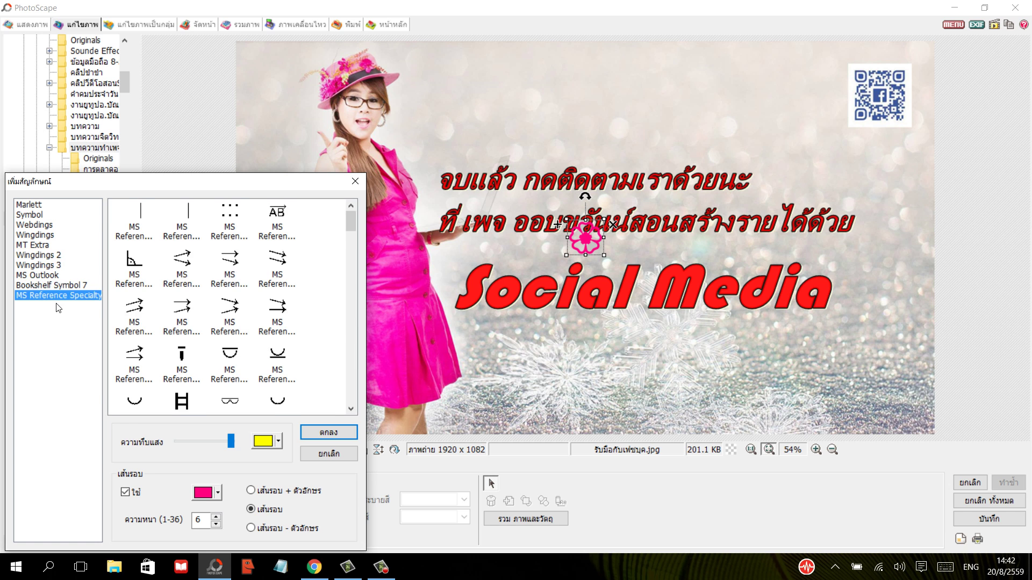
pyautogui.click(57, 276)
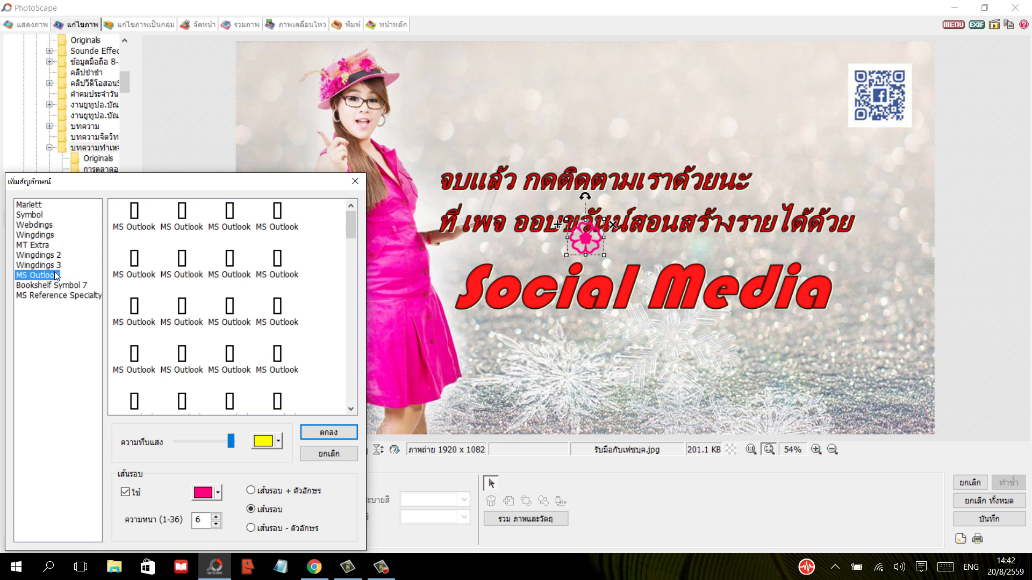
pyautogui.click(354, 183)
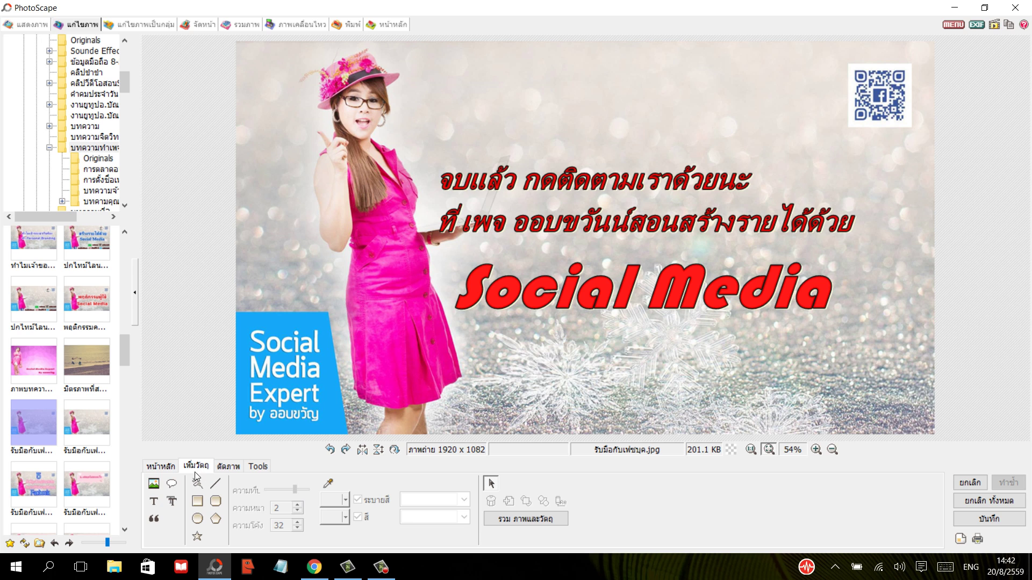
# Insert photo 04083213 from the Pictures folder onto the banner
pyautogui.click(154, 484)
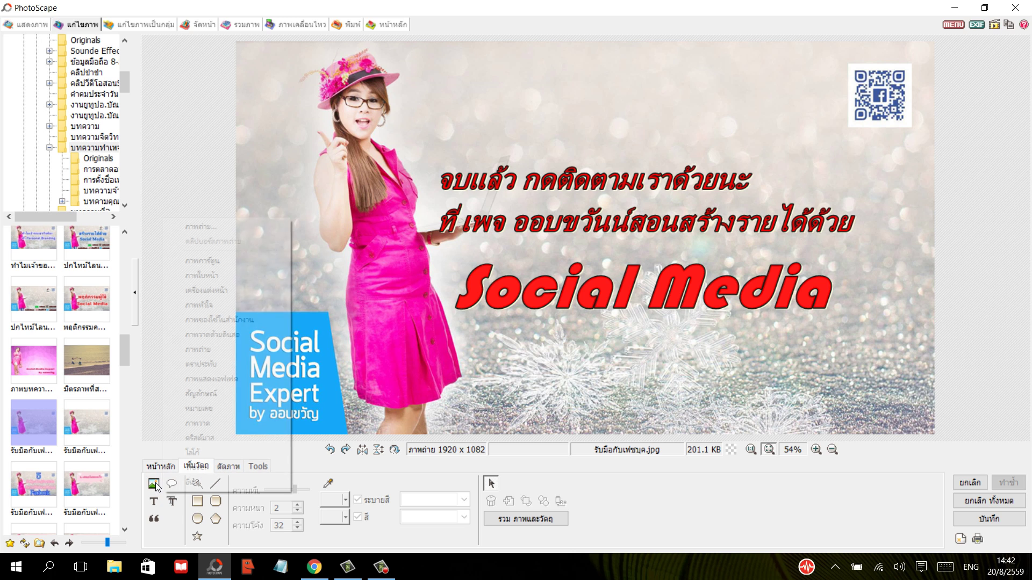
pyautogui.click(252, 227)
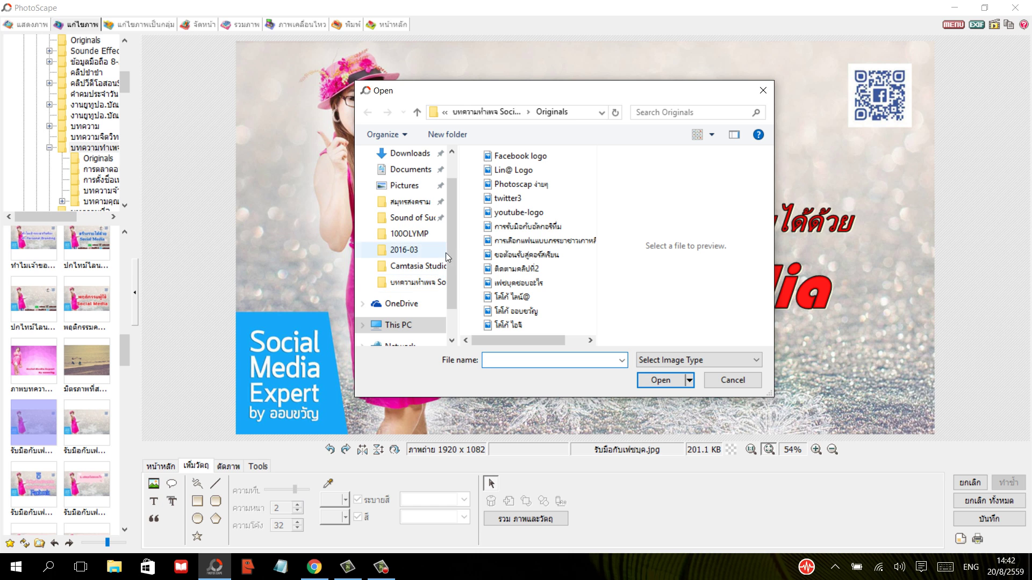
pyautogui.click(417, 188)
pyautogui.scroll(-5, 536, 308)
pyautogui.scroll(-5, 536, 309)
pyautogui.scroll(-5, 537, 309)
pyautogui.scroll(-3, 536, 311)
pyautogui.scroll(-5, 537, 317)
pyautogui.scroll(-3, 534, 320)
pyautogui.scroll(-3, 534, 324)
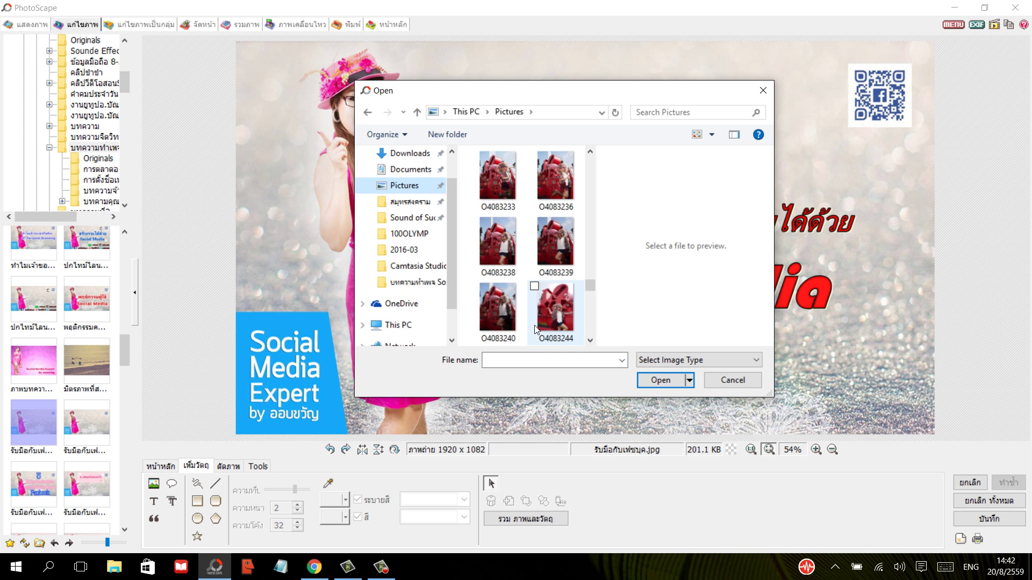
pyautogui.scroll(3, 521, 315)
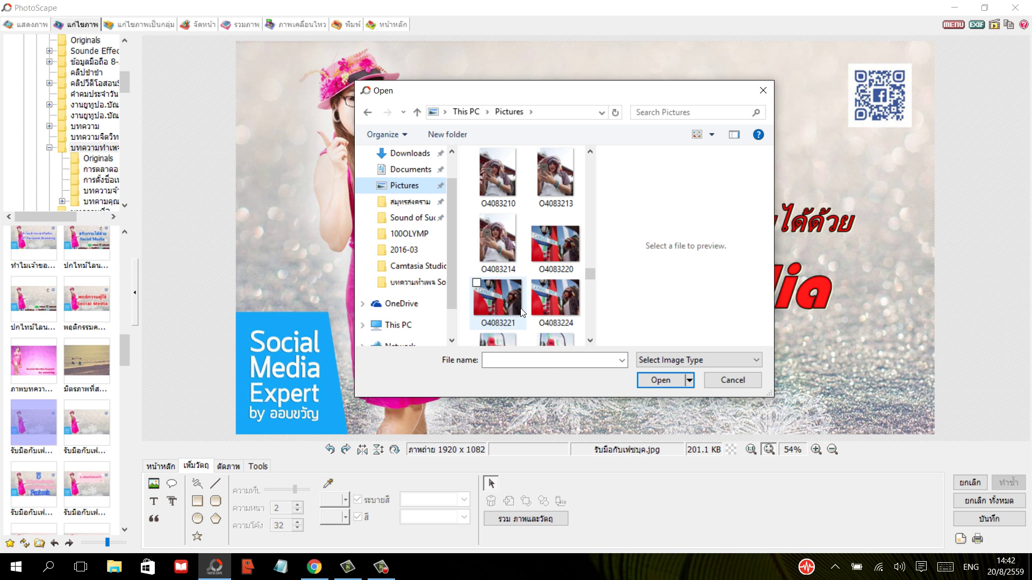
pyautogui.click(545, 190)
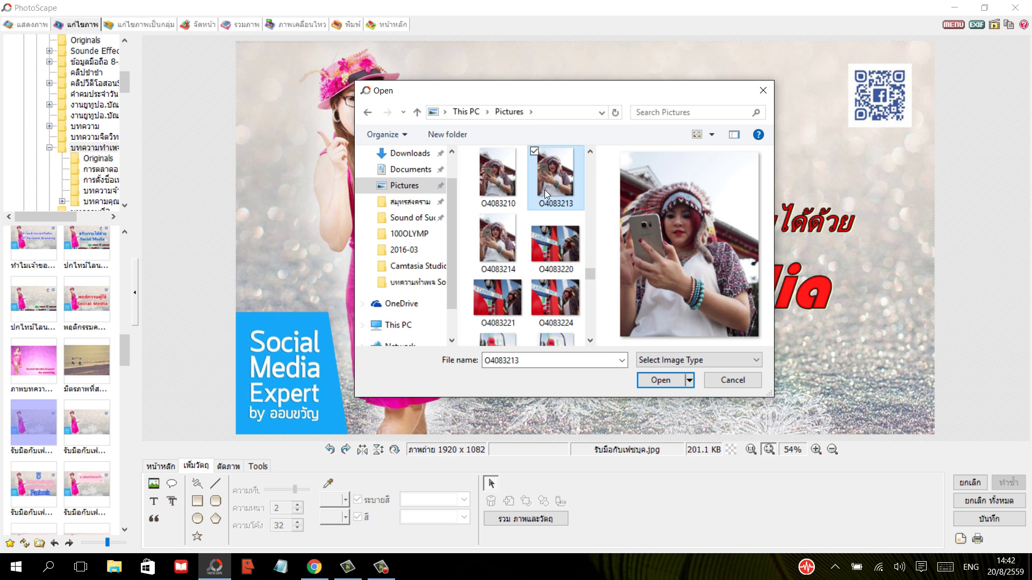
pyautogui.click(657, 380)
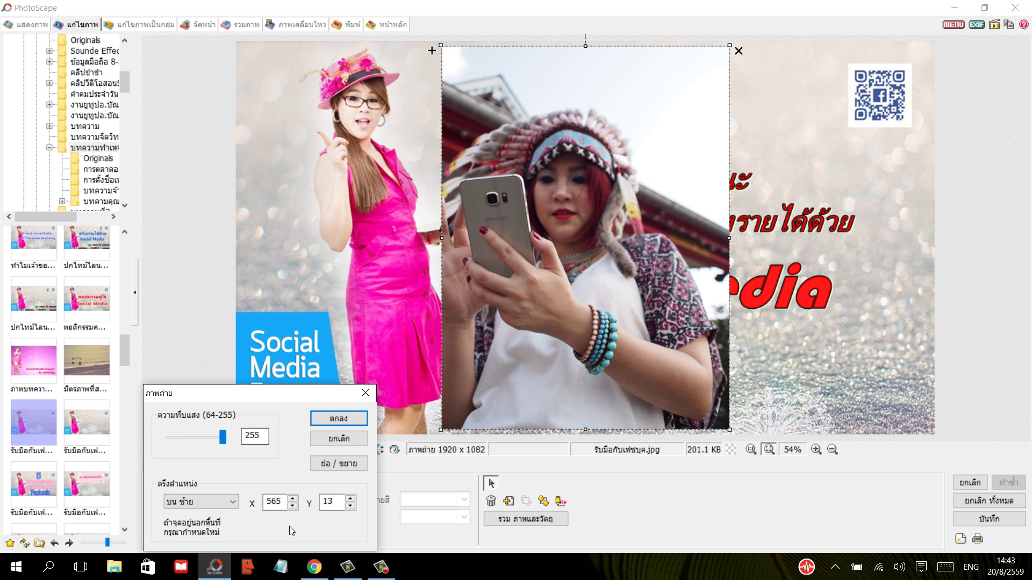
# Nudge the photo left to X 559, Y 13 and close its placement settings
pyautogui.click(293, 506)
pyautogui.click(292, 506)
pyautogui.click(292, 506)
pyautogui.click(292, 506)
pyautogui.click(293, 507)
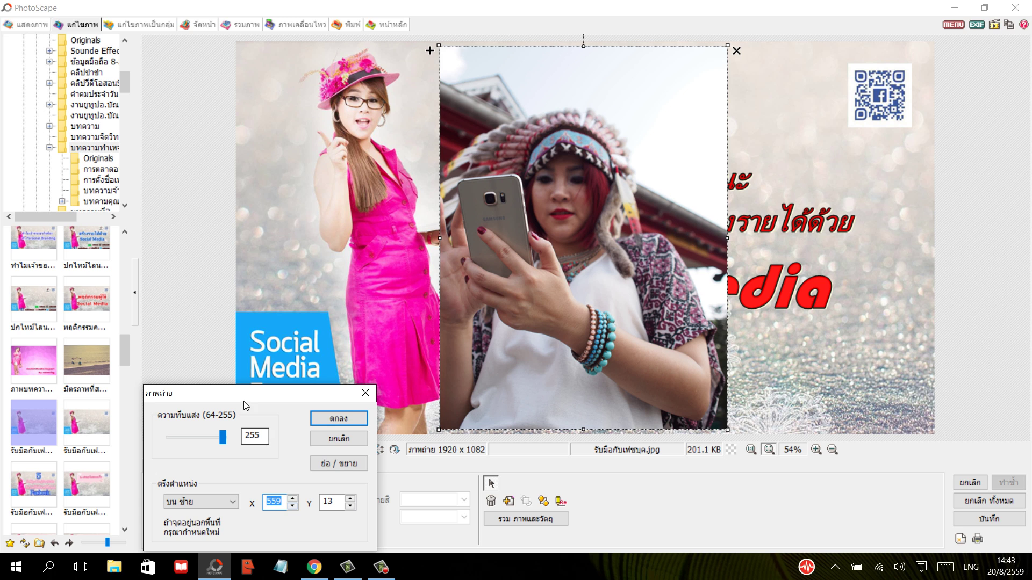
pyautogui.click(366, 393)
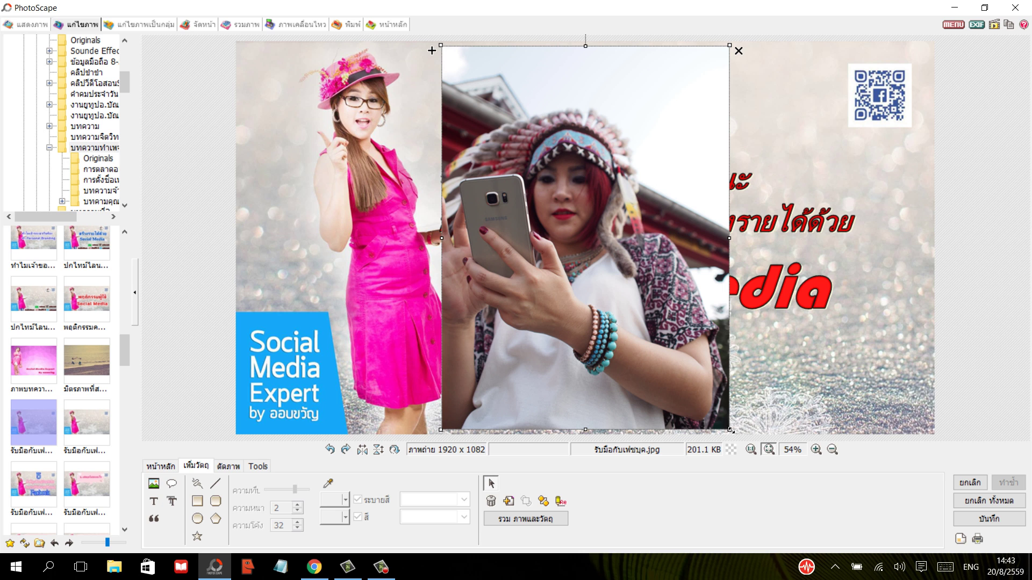
# Shrink the headdress photo to a thumbnail and move it beside the top-right QR code
pyautogui.moveTo(730, 428)
pyautogui.mouseDown()
pyautogui.moveTo(535, 53)
pyautogui.moveTo(476, 70)
pyautogui.mouseUp()
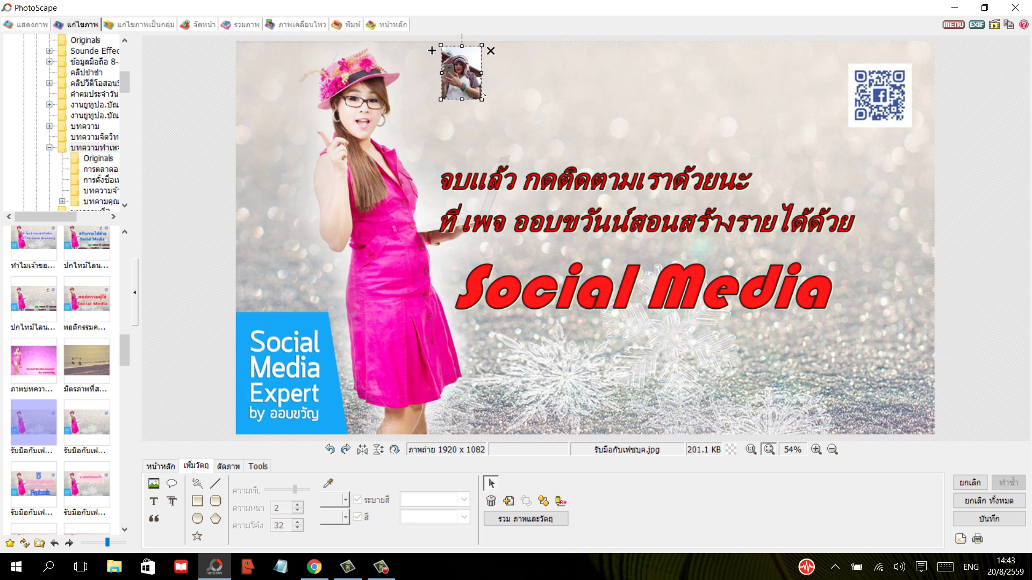
pyautogui.moveTo(482, 100)
pyautogui.mouseDown()
pyautogui.moveTo(491, 112)
pyautogui.moveTo(825, 110)
pyautogui.moveTo(834, 121)
pyautogui.moveTo(834, 97)
pyautogui.mouseUp()
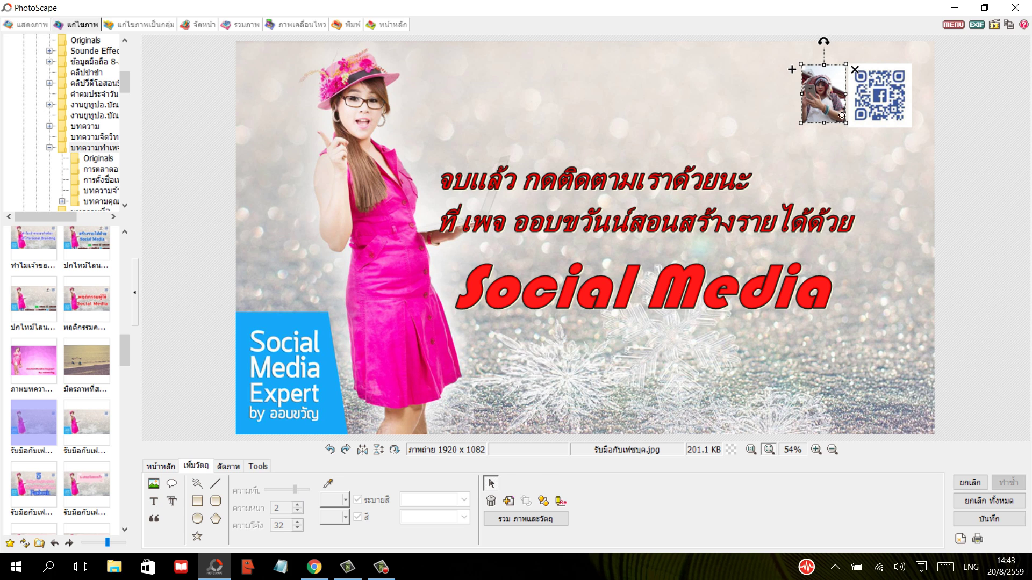
pyautogui.click(855, 148)
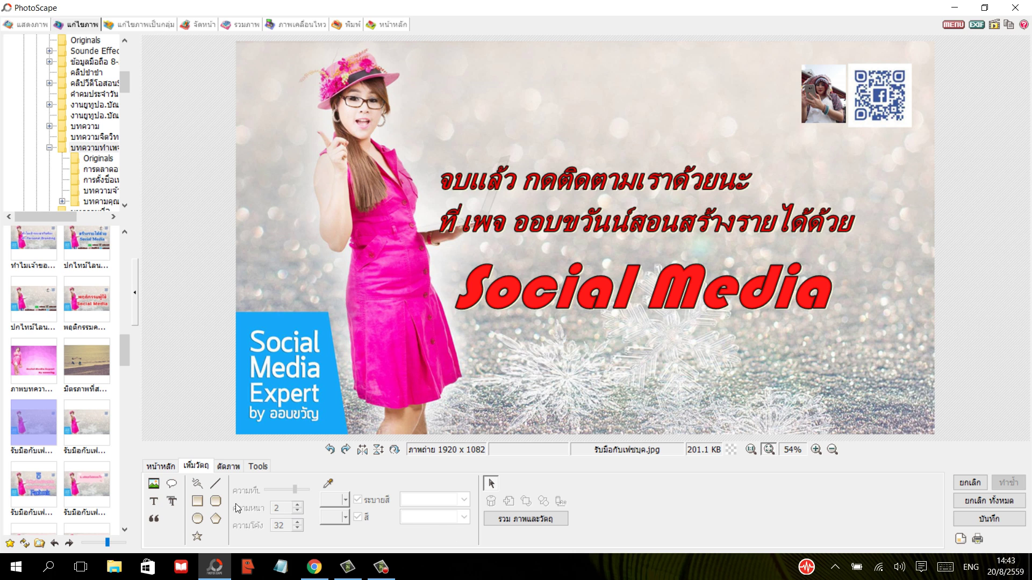
# Return to the object-adding options and browse the cartoon icon collection
pyautogui.click(228, 466)
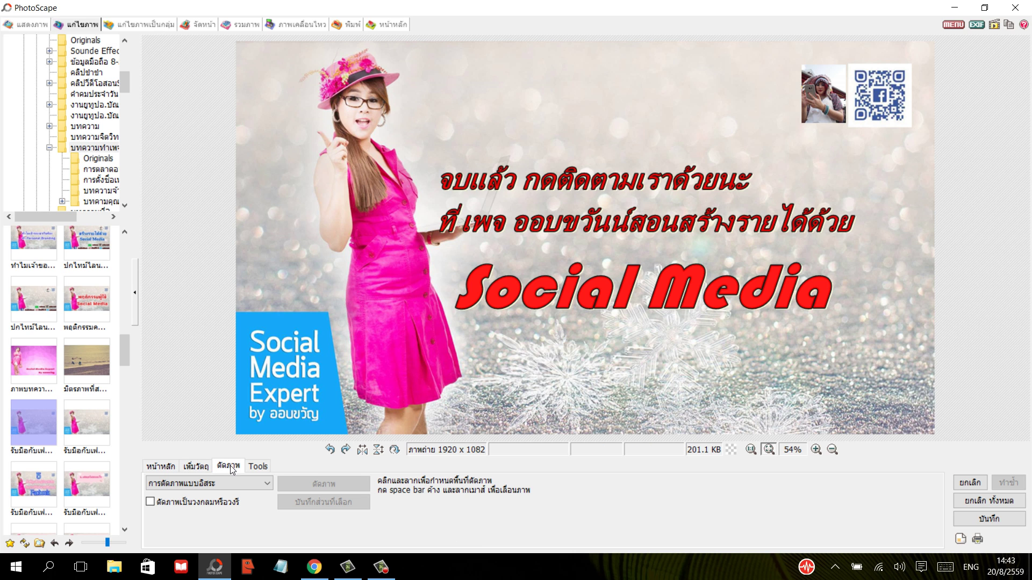
pyautogui.click(170, 466)
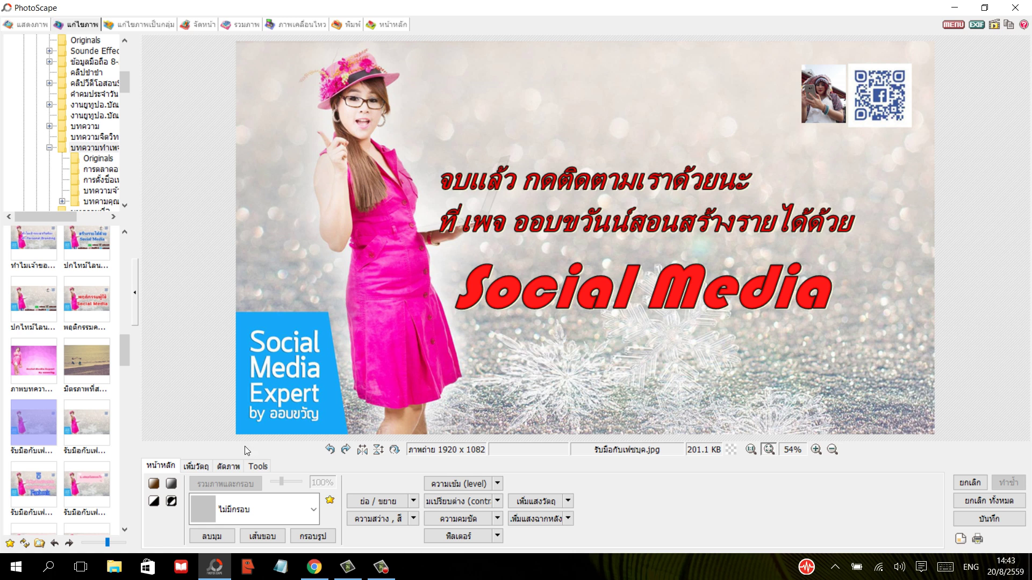
pyautogui.click(190, 466)
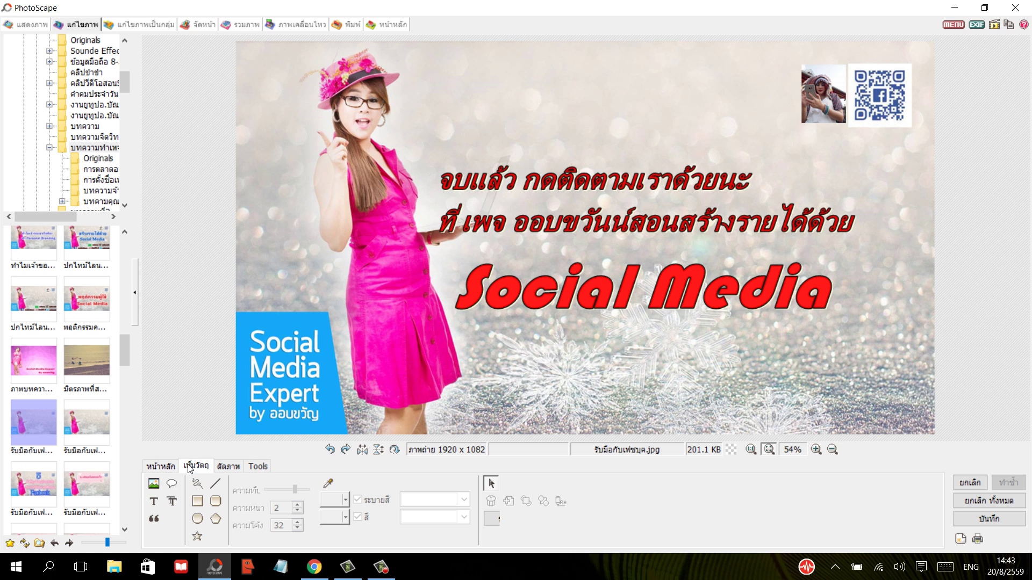
pyautogui.click(155, 484)
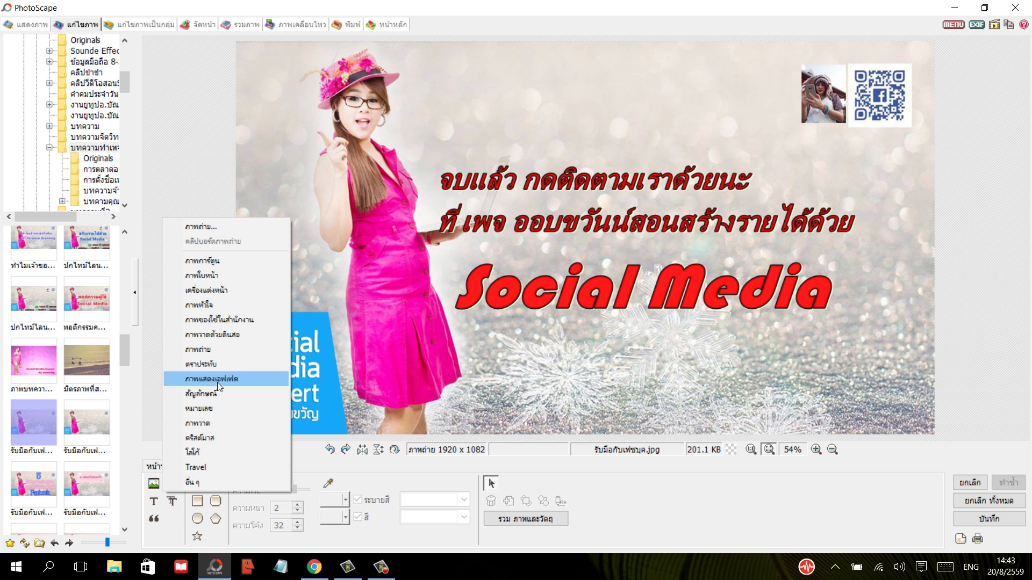
pyautogui.click(225, 336)
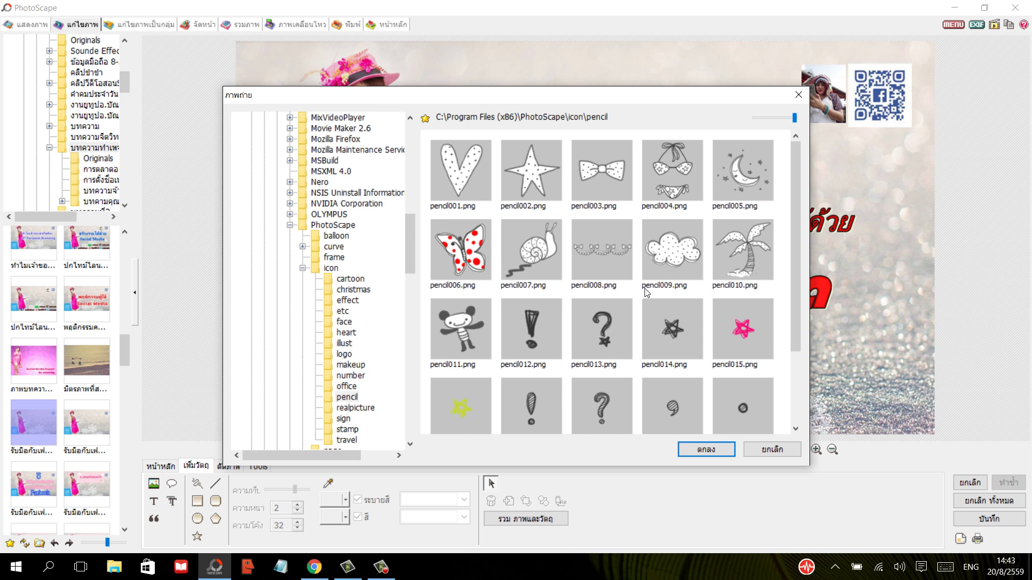
pyautogui.scroll(-3, 469, 327)
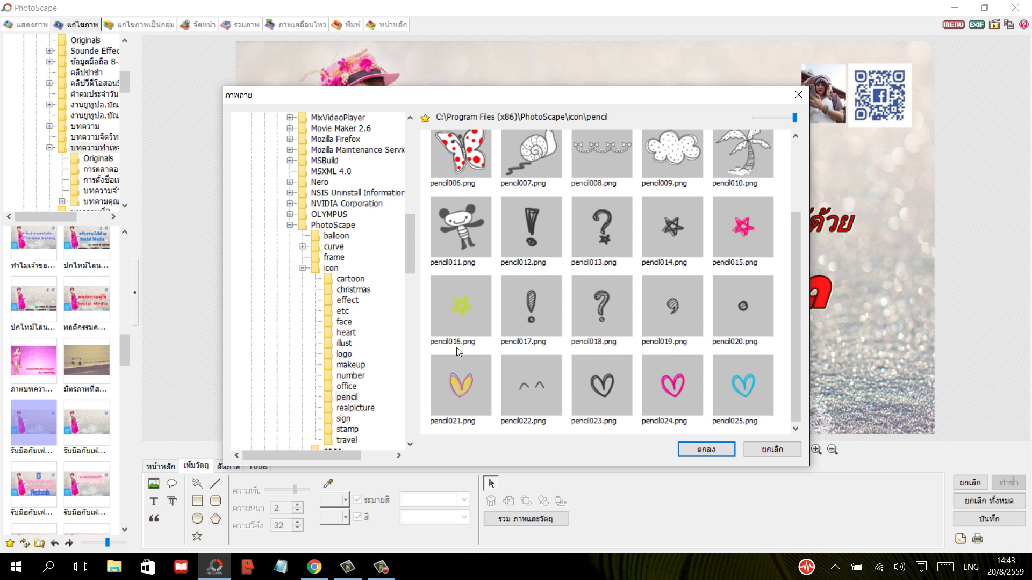
pyautogui.click(350, 279)
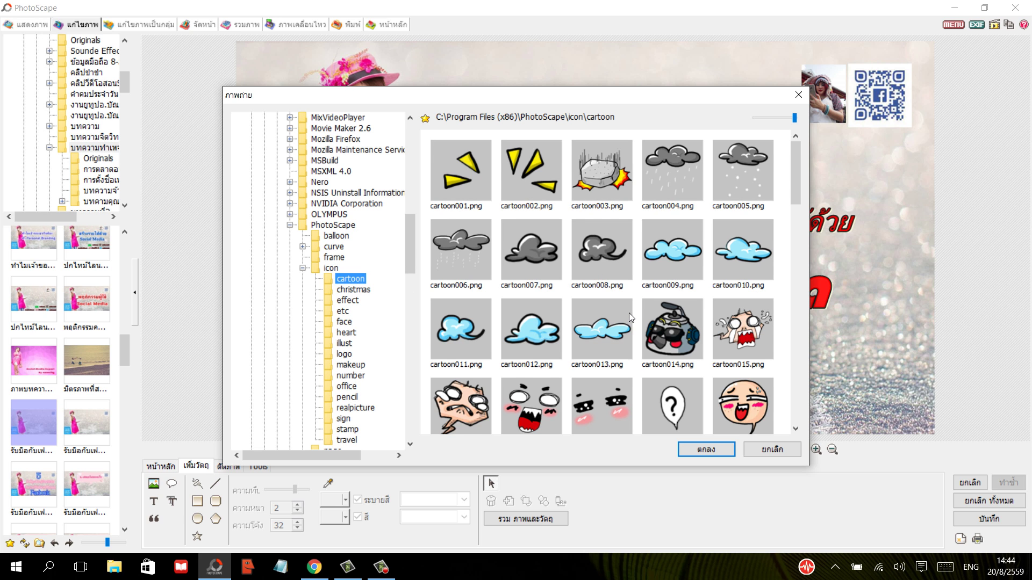
# Insert the cartoon020.png laughing face and place it below the QR code
pyautogui.scroll(-2, 628, 312)
pyautogui.scroll(-1, 629, 313)
pyautogui.scroll(2, 629, 313)
pyautogui.click(753, 331)
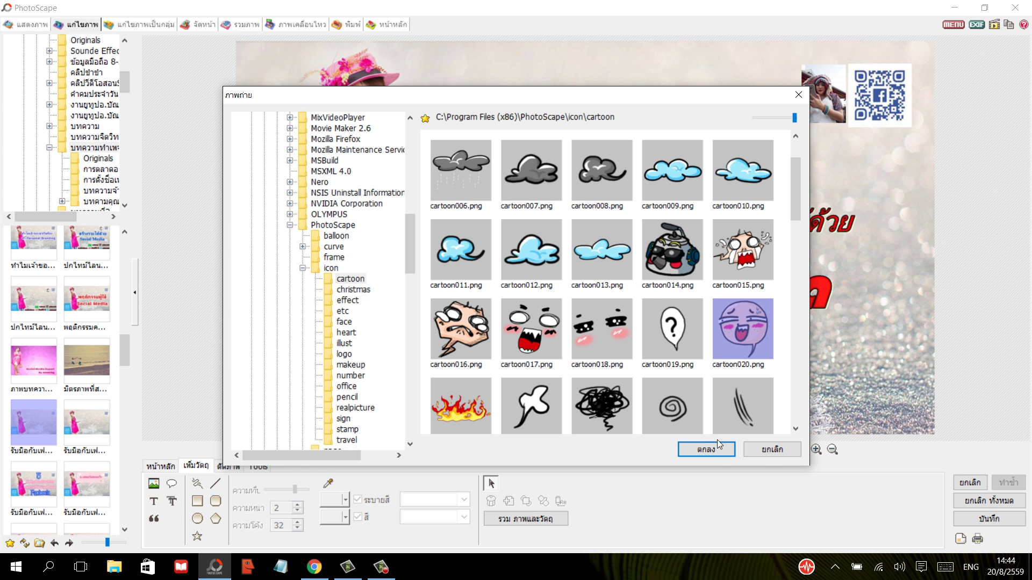
pyautogui.click(704, 449)
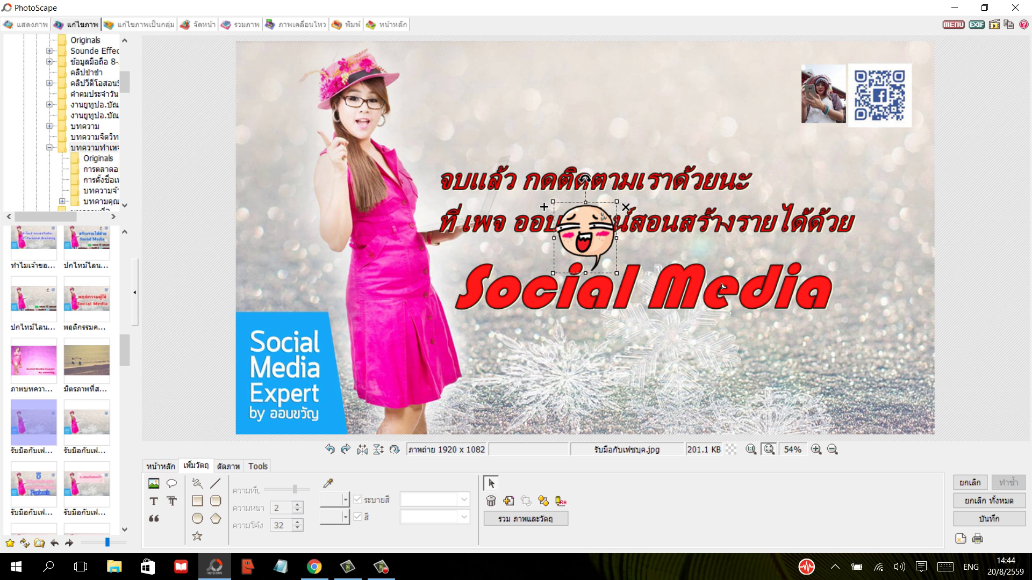
pyautogui.moveTo(587, 222); pyautogui.dragTo(861, 160)
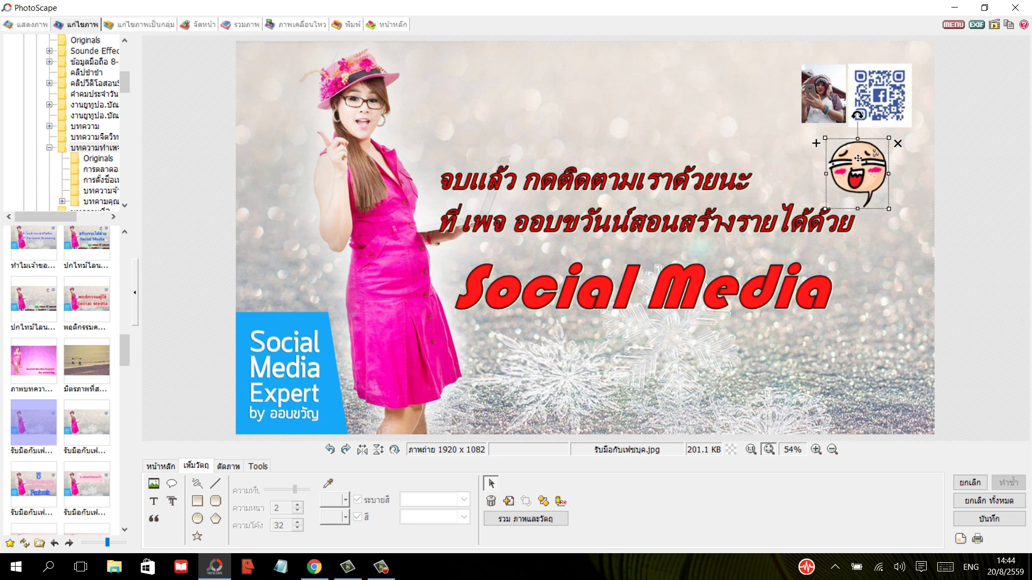
pyautogui.click(882, 220)
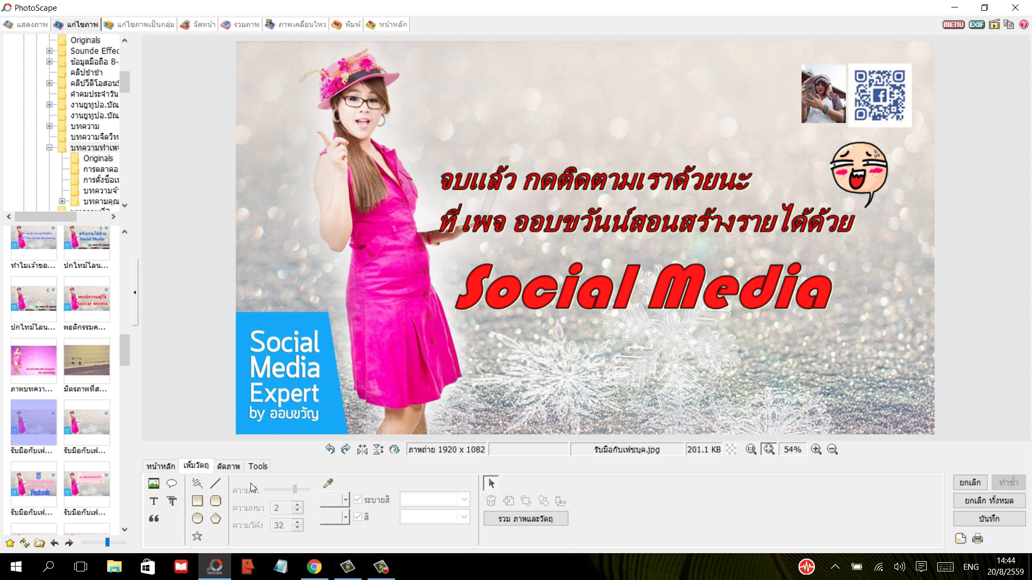
# Start a Save As of the banner, replacing the file name with a new Thai name
pyautogui.click(152, 485)
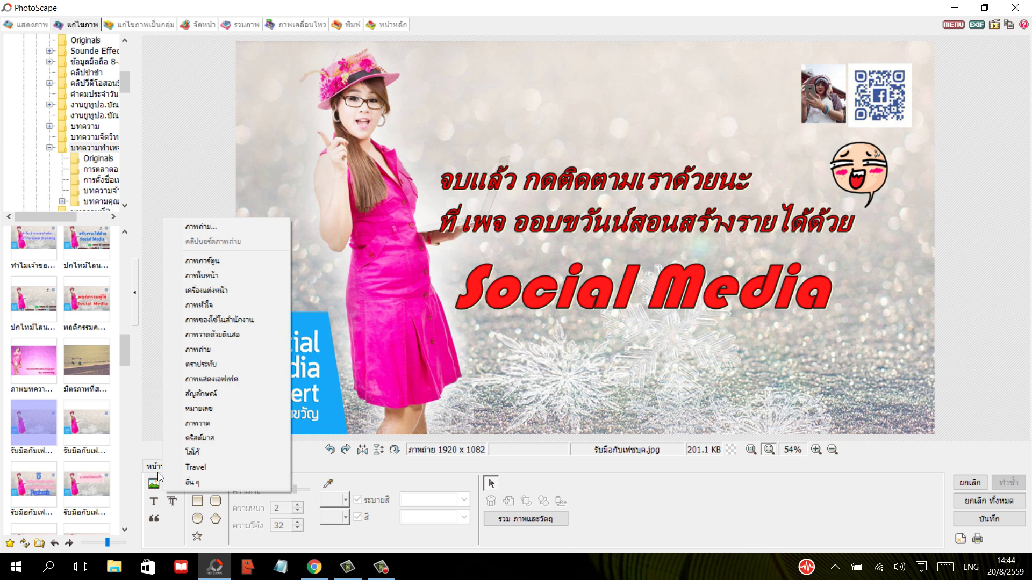
pyautogui.click(734, 383)
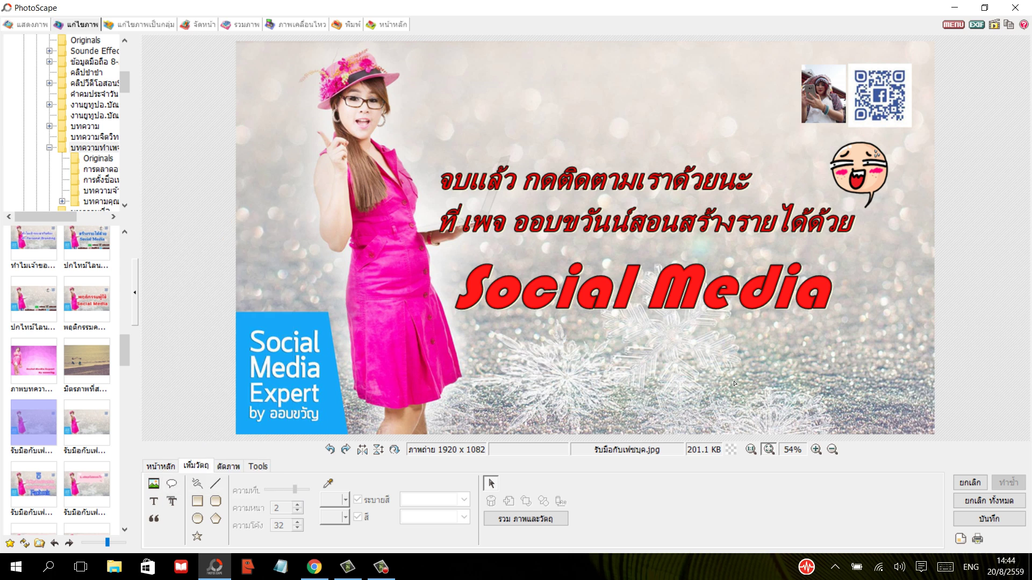
pyautogui.click(963, 520)
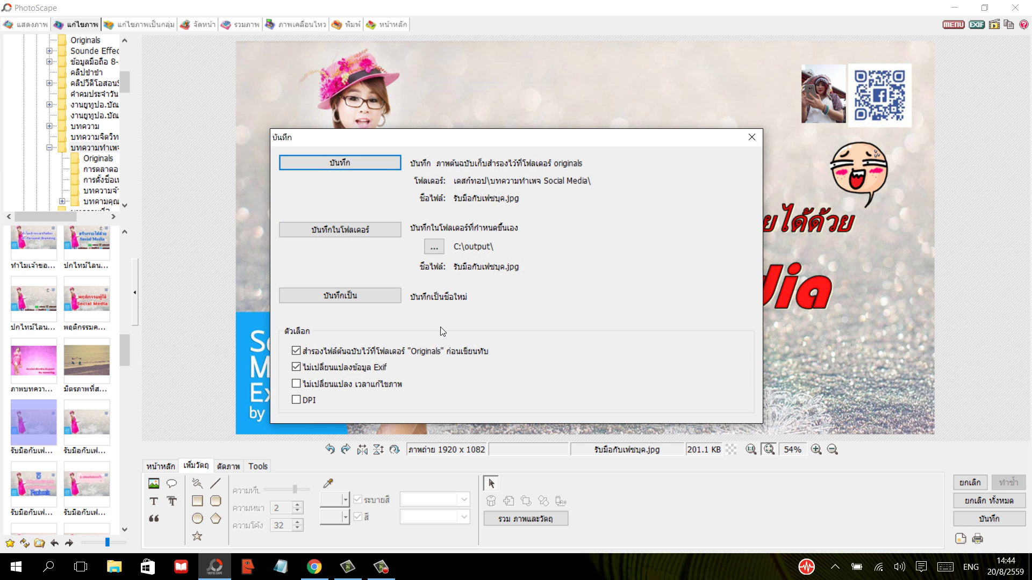
pyautogui.click(379, 298)
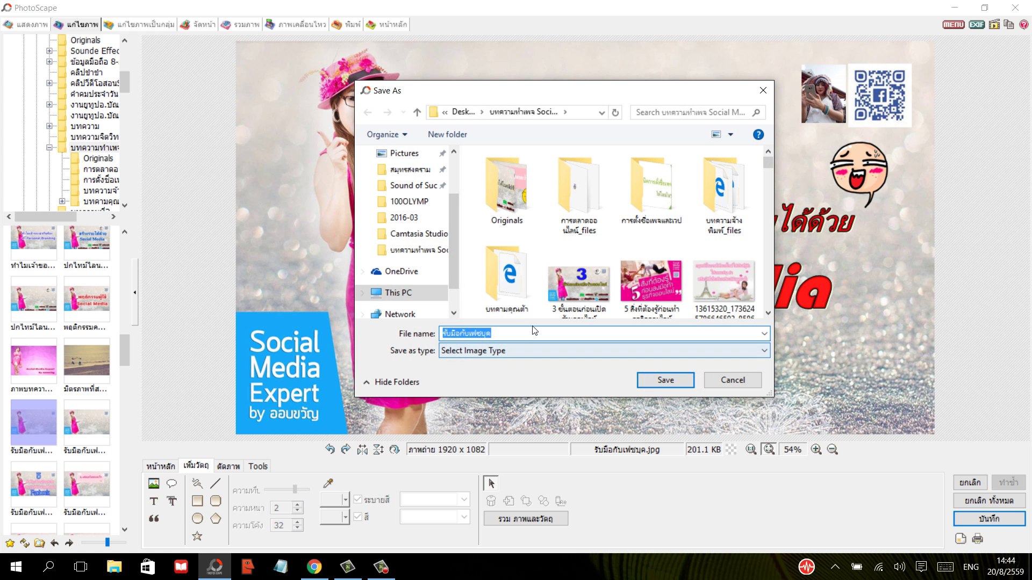
pyautogui.click(583, 333)
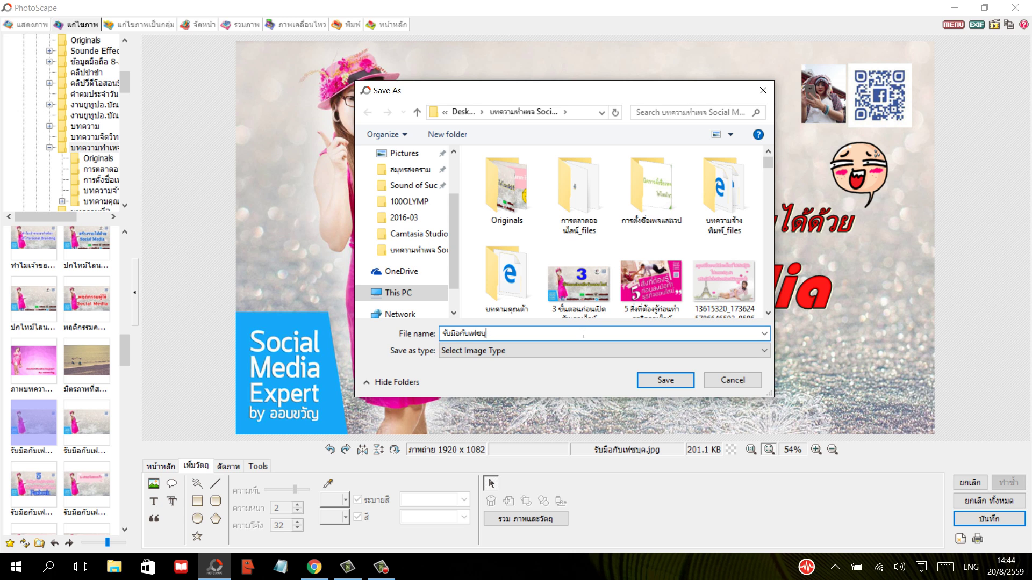
pyautogui.press('BackSpace')
pyautogui.press('BackSpace')
pyautogui.press('BackSpace')
pyautogui.press('BackSpace')
pyautogui.press('BackSpace')
pyautogui.press('BackSpace')
pyautogui.write('กดติดตาม')
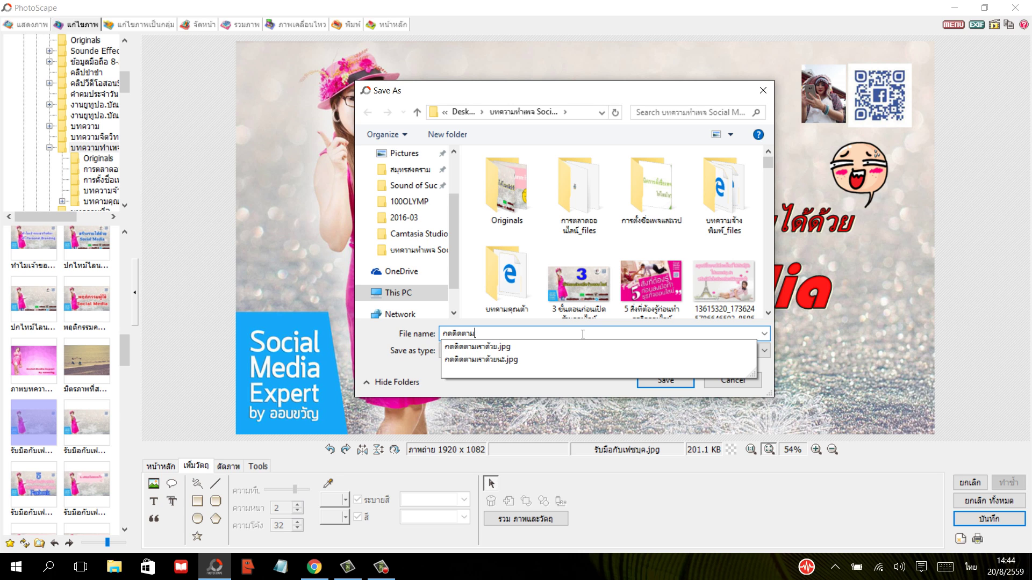
pyautogui.write('ออบขวัญ')
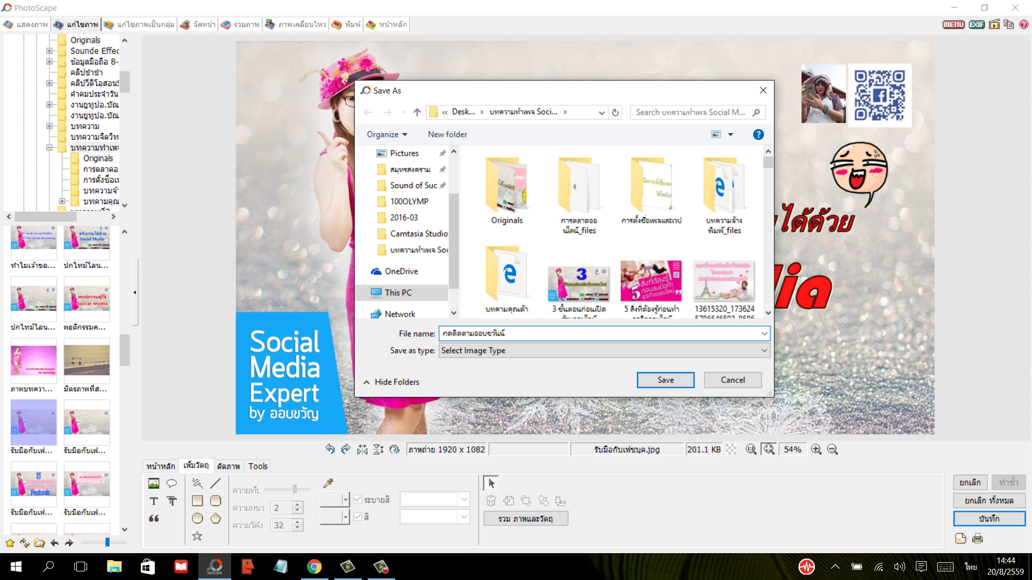
# Finish saving the banner as กดติดตามออบขวัญ.jpg, accepting the JPEG quality
pyautogui.click(656, 383)
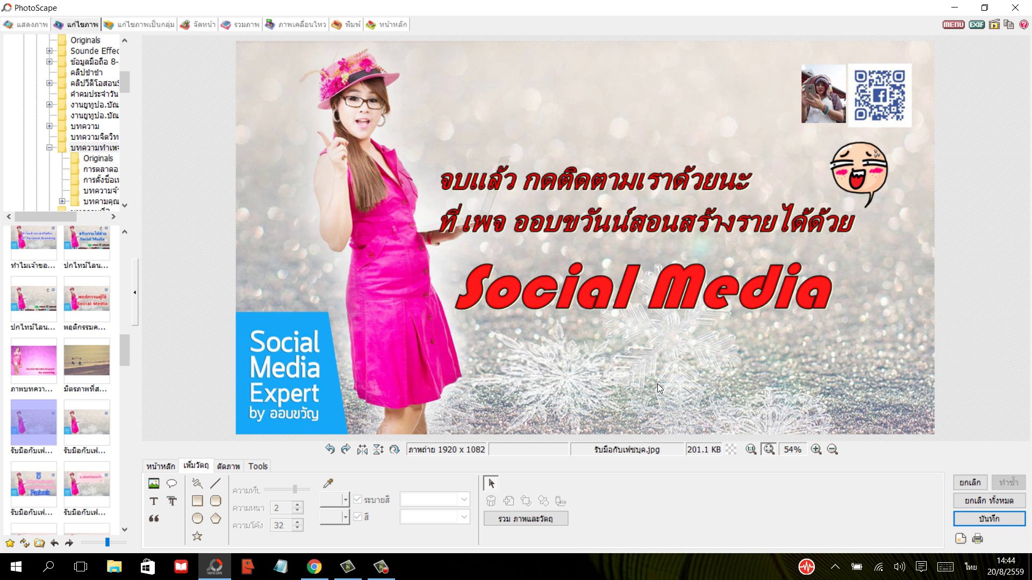
pyautogui.click(613, 213)
pyautogui.click(382, 567)
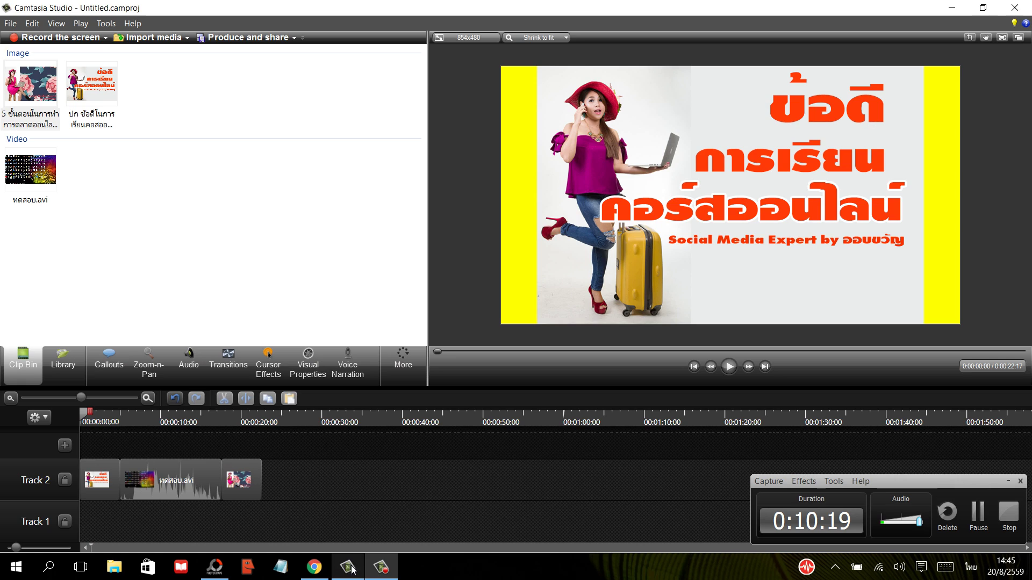
# Open Camtasia's media import window at the Desktop folder, then return to PhotoScape
pyautogui.click(348, 567)
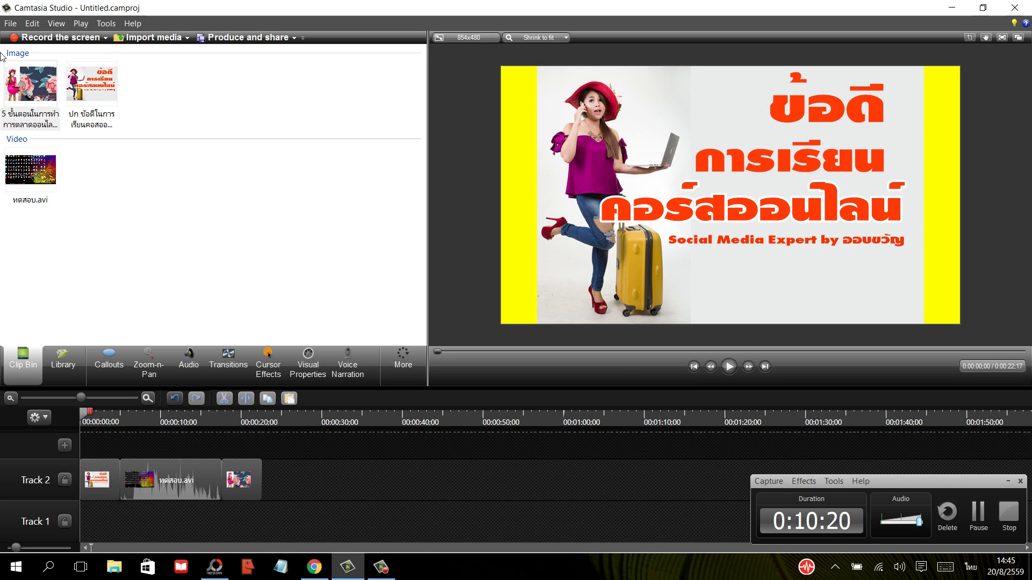
pyautogui.click(148, 37)
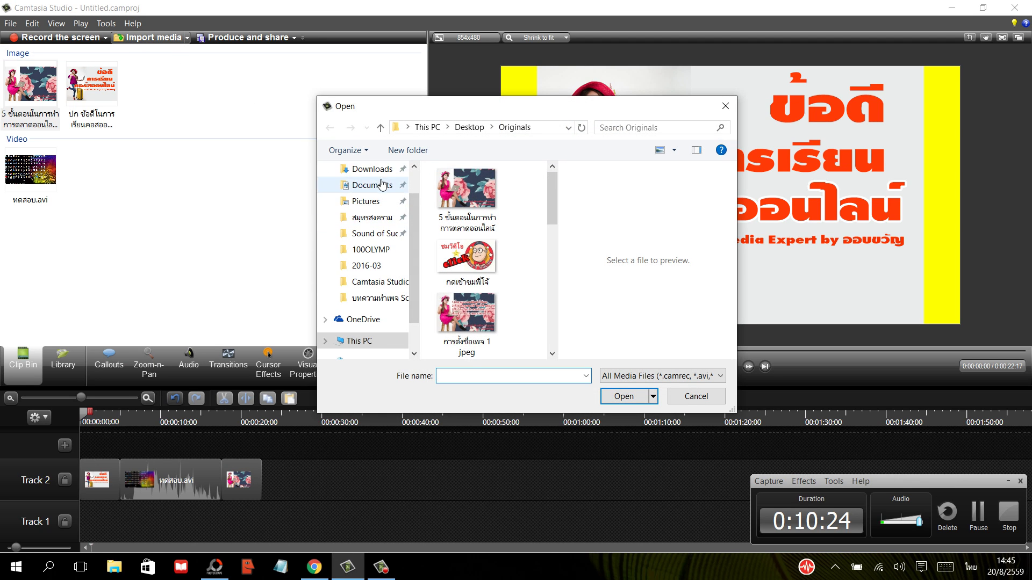
pyautogui.scroll(1, 376, 193)
pyautogui.click(378, 192)
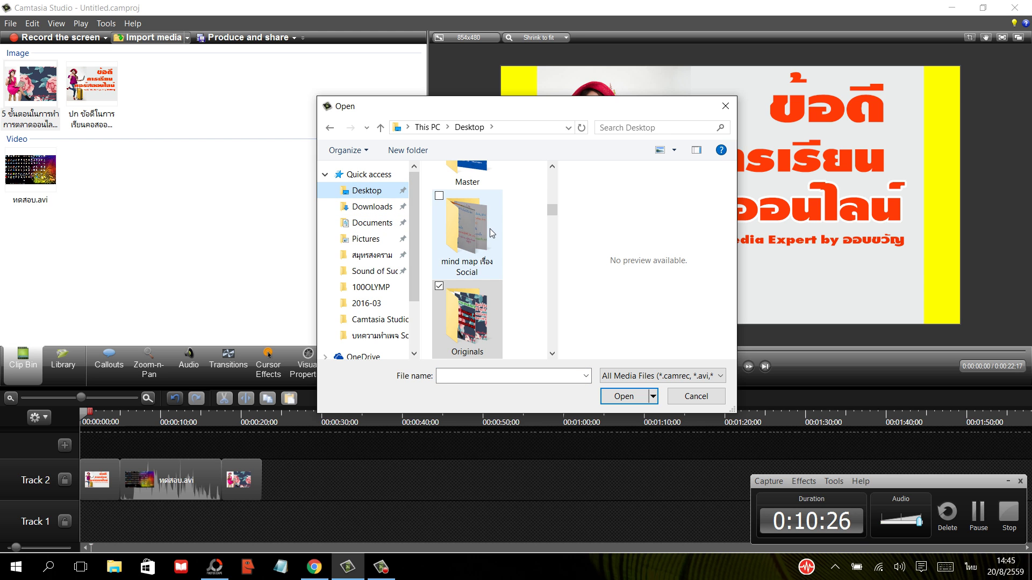
pyautogui.click(216, 564)
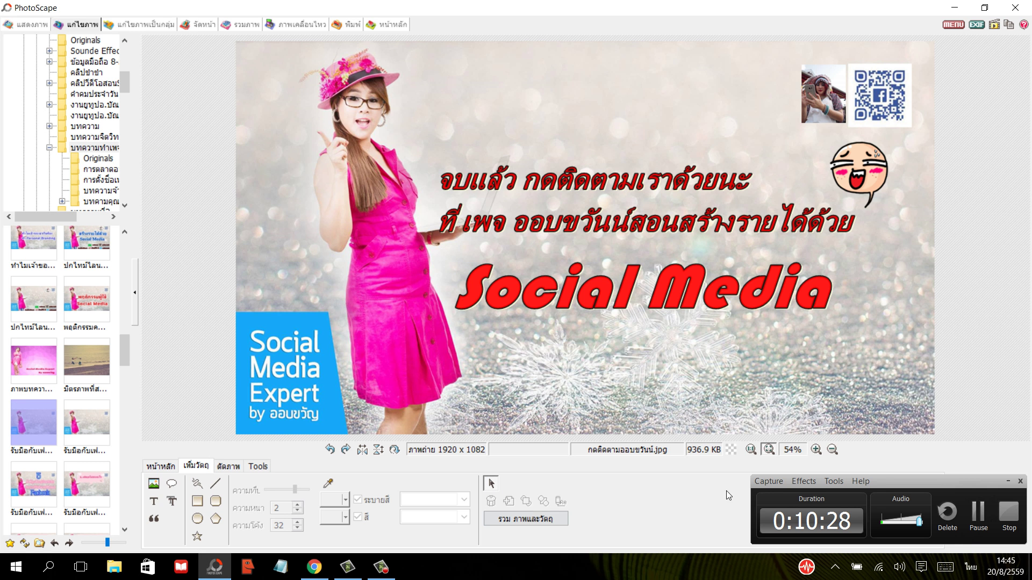
pyautogui.click(1008, 480)
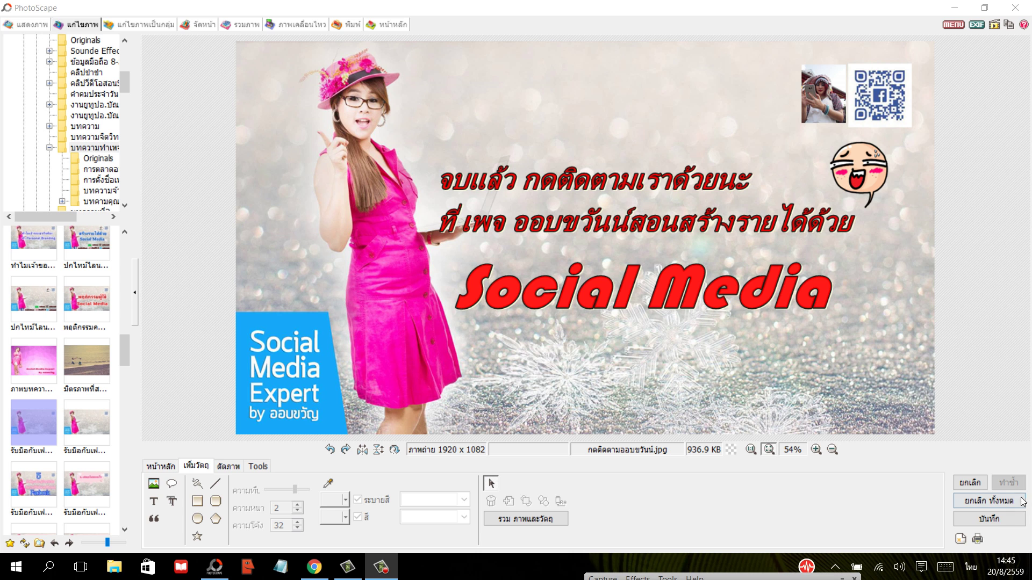
# Begin a Save As of the banner with the Desktop as the location
pyautogui.click(992, 518)
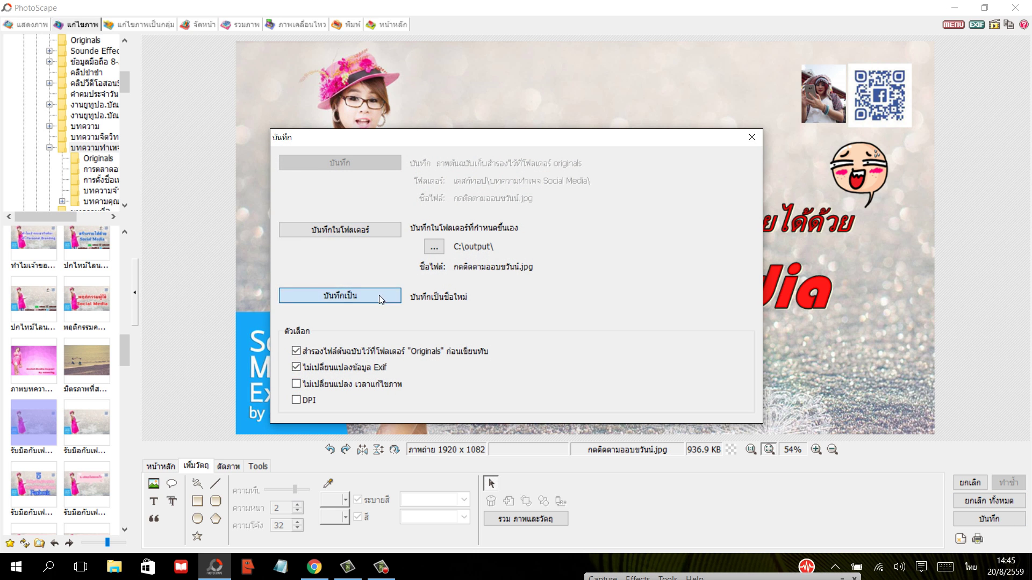
pyautogui.click(379, 295)
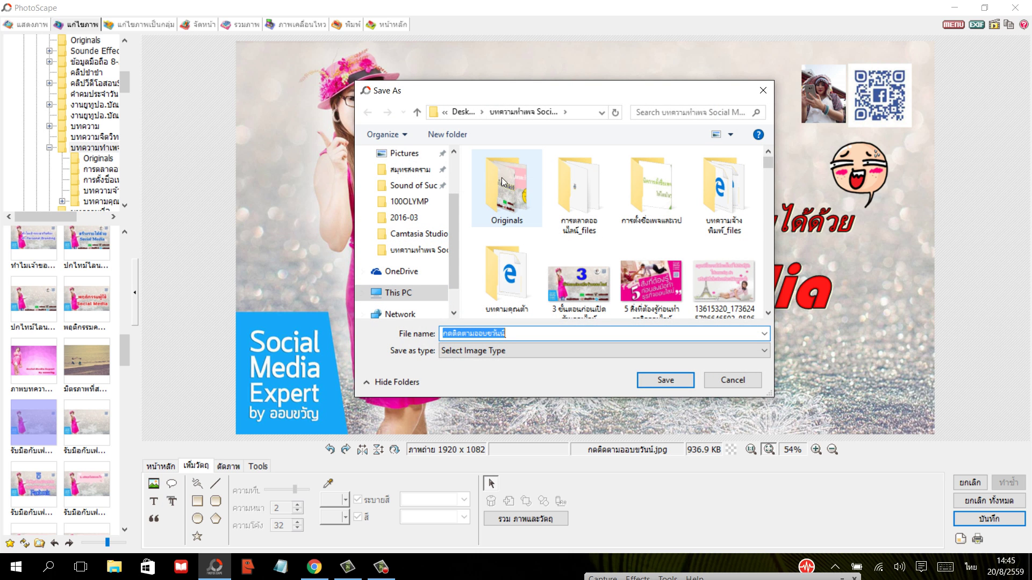
pyautogui.scroll(2, 425, 172)
pyautogui.click(420, 177)
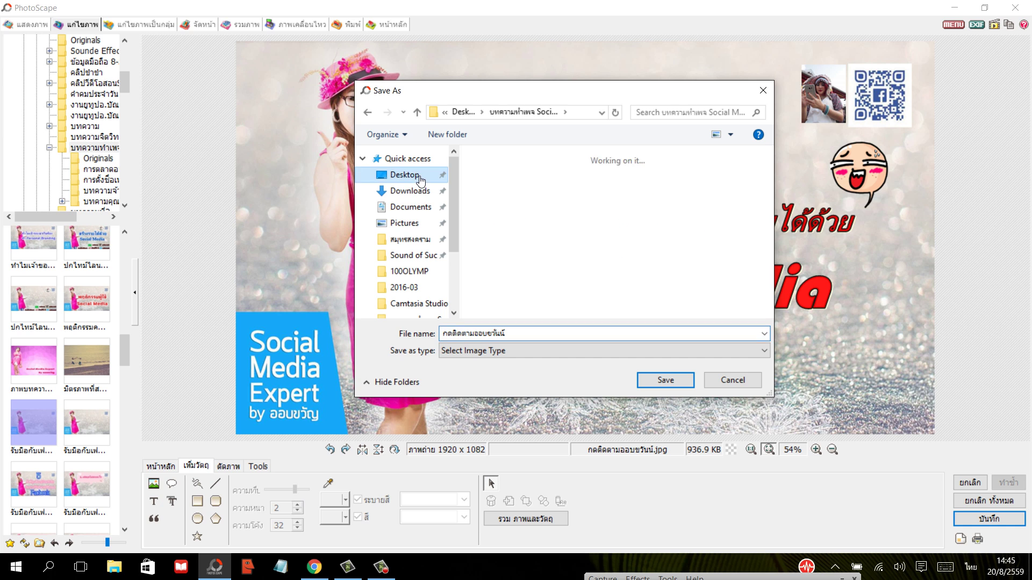
pyautogui.scroll(-3, 665, 249)
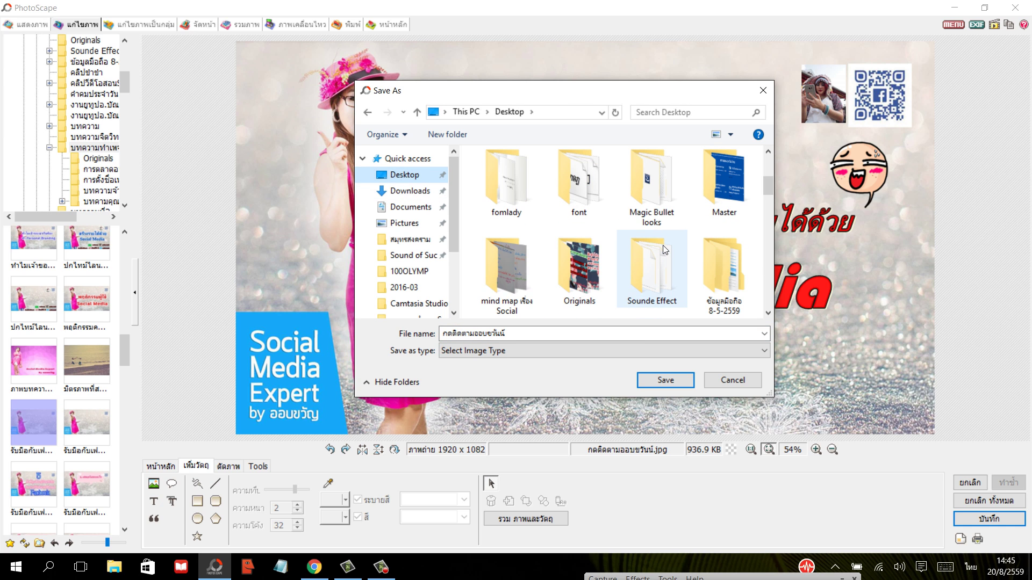
pyautogui.scroll(-1, 665, 249)
pyautogui.scroll(-1, 665, 249)
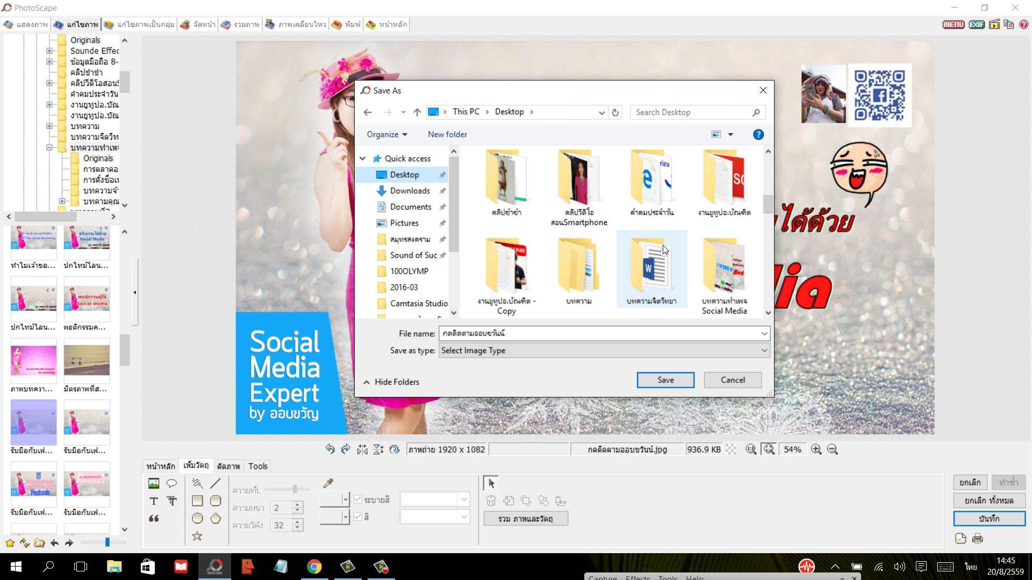
pyautogui.scroll(-1, 665, 249)
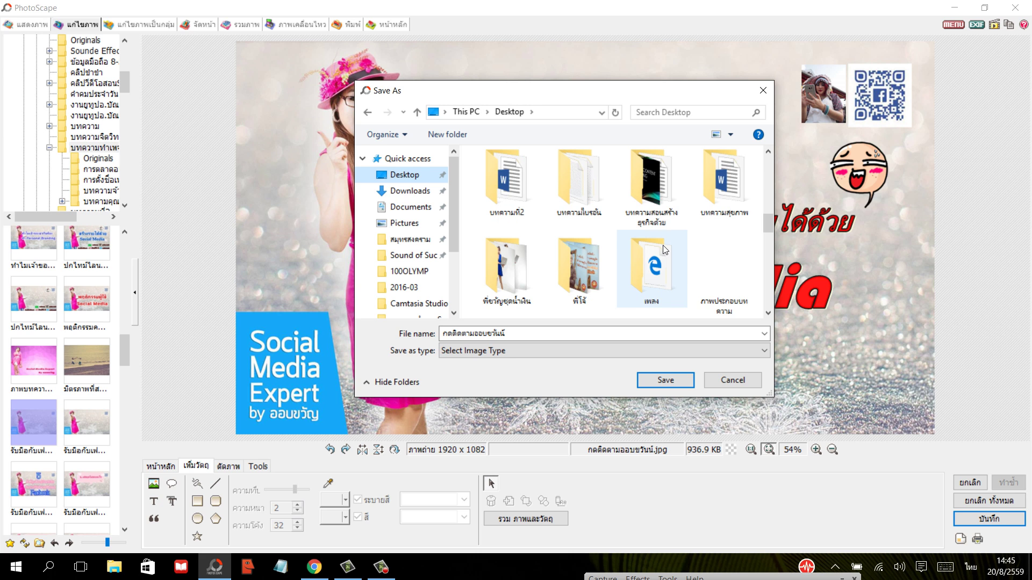
pyautogui.scroll(-1, 664, 249)
pyautogui.scroll(-1, 663, 247)
pyautogui.scroll(-1, 664, 247)
pyautogui.scroll(-1, 663, 247)
pyautogui.scroll(-1, 664, 247)
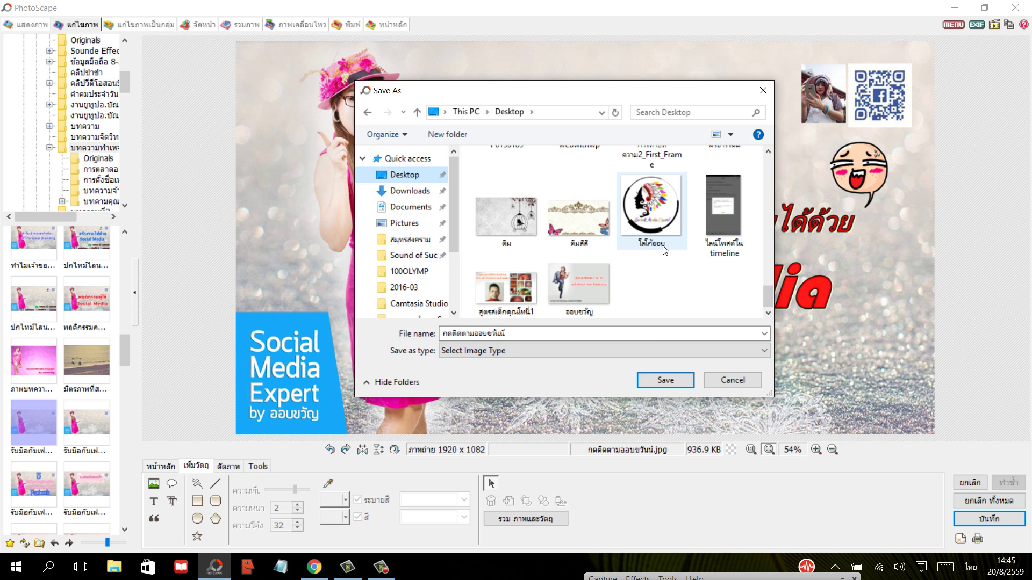
# Save it as กดติดตามออบขวัญ1.jpg at 100% JPEG quality
pyautogui.click(616, 335)
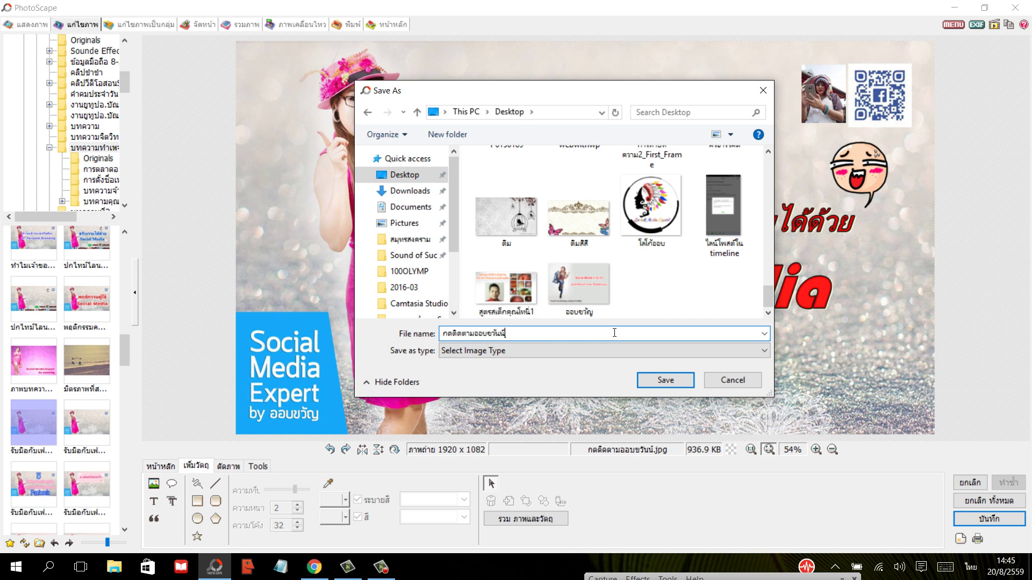
pyautogui.write('1')
pyautogui.click(671, 378)
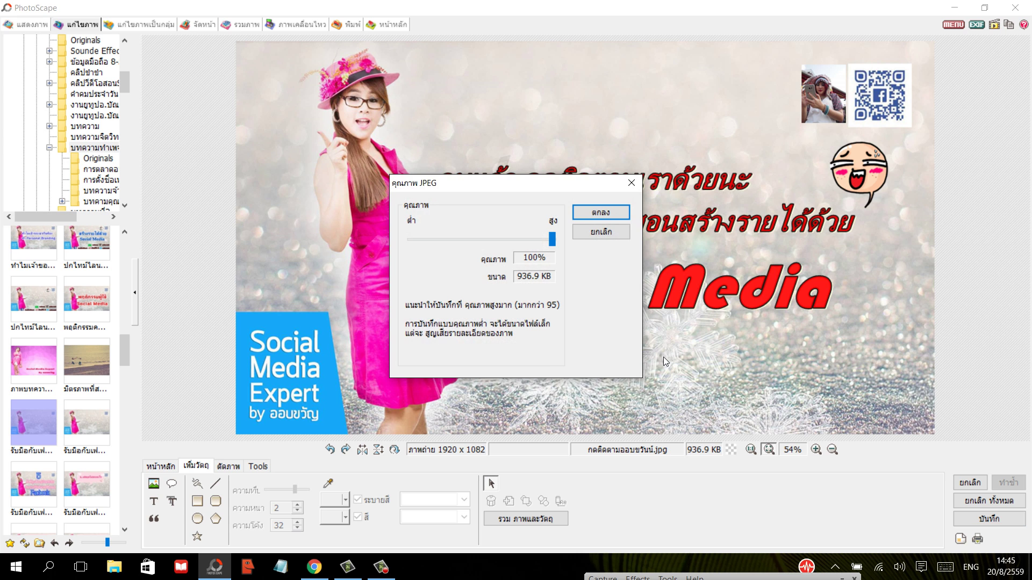
pyautogui.press('Return')
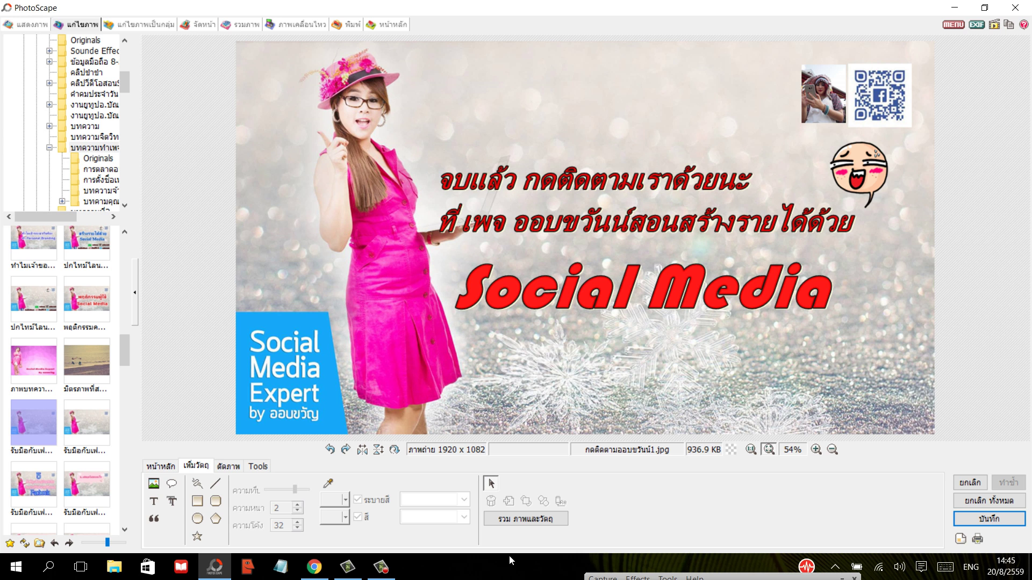
pyautogui.click(376, 568)
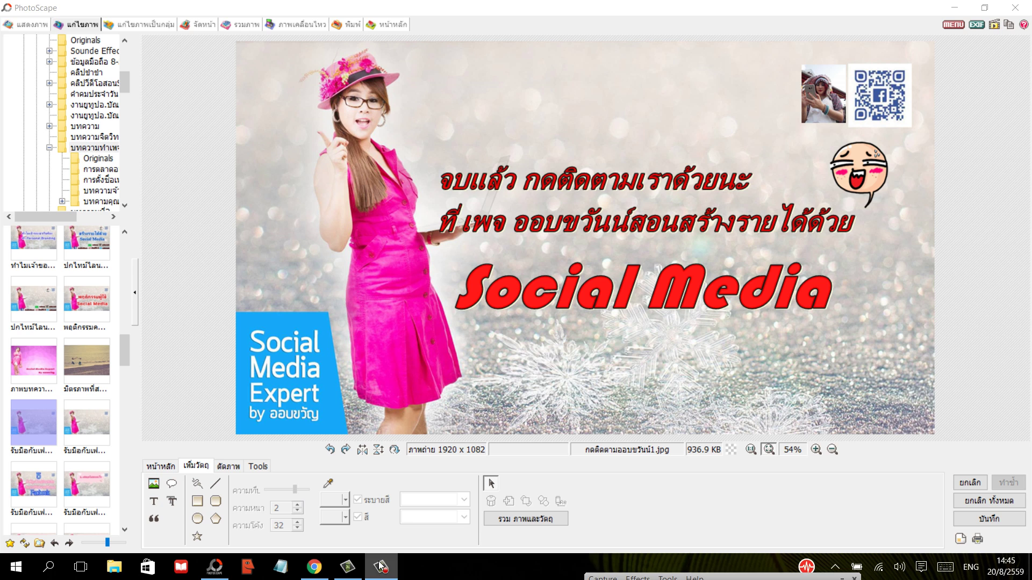
# Import กดติดตามออบขวัญ1.jpg into the Camtasia clip bin
pyautogui.click(352, 574)
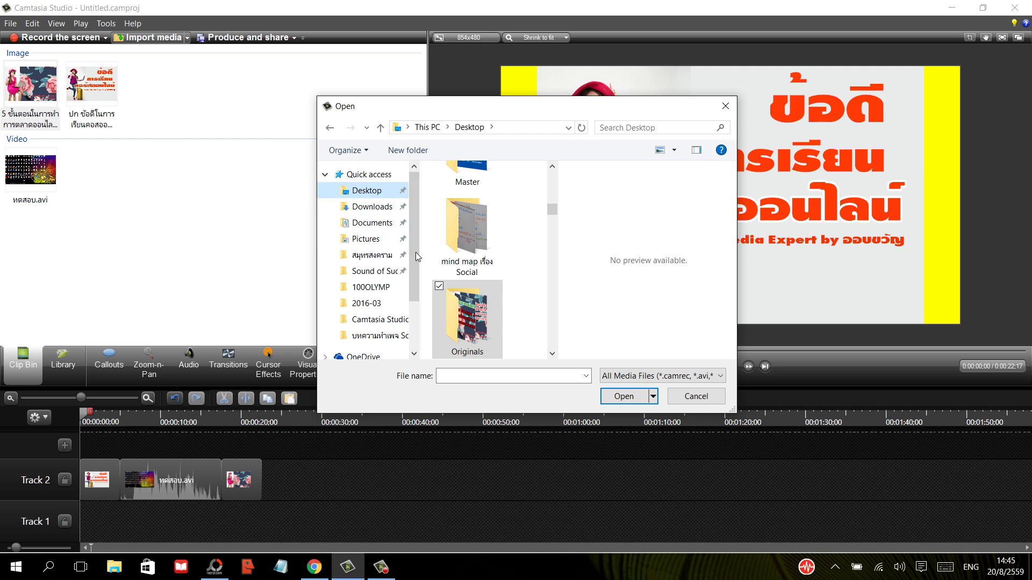
pyautogui.scroll(-2, 415, 240)
pyautogui.scroll(2, 415, 241)
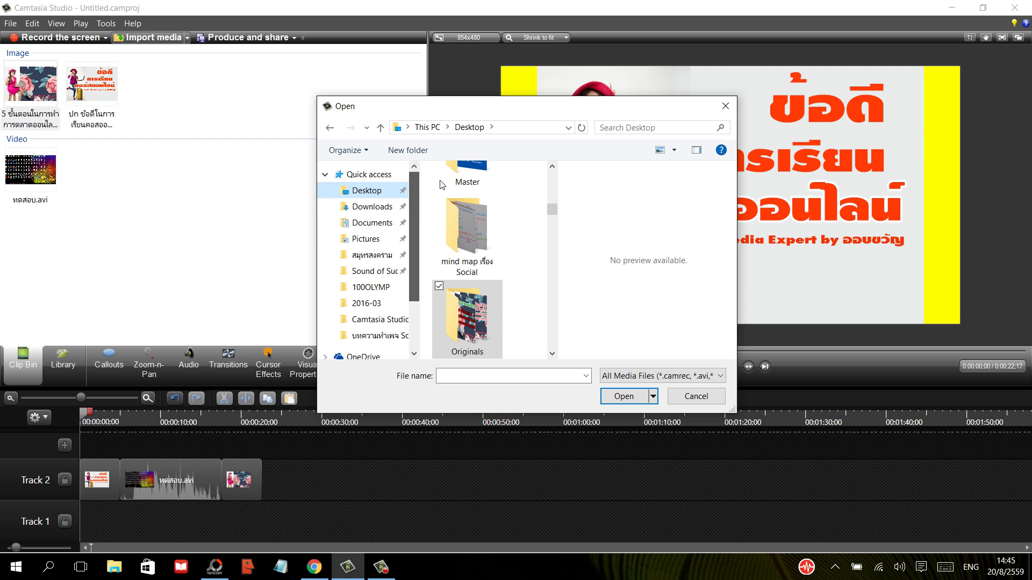
pyautogui.moveTo(550, 208); pyautogui.dragTo(542, 365)
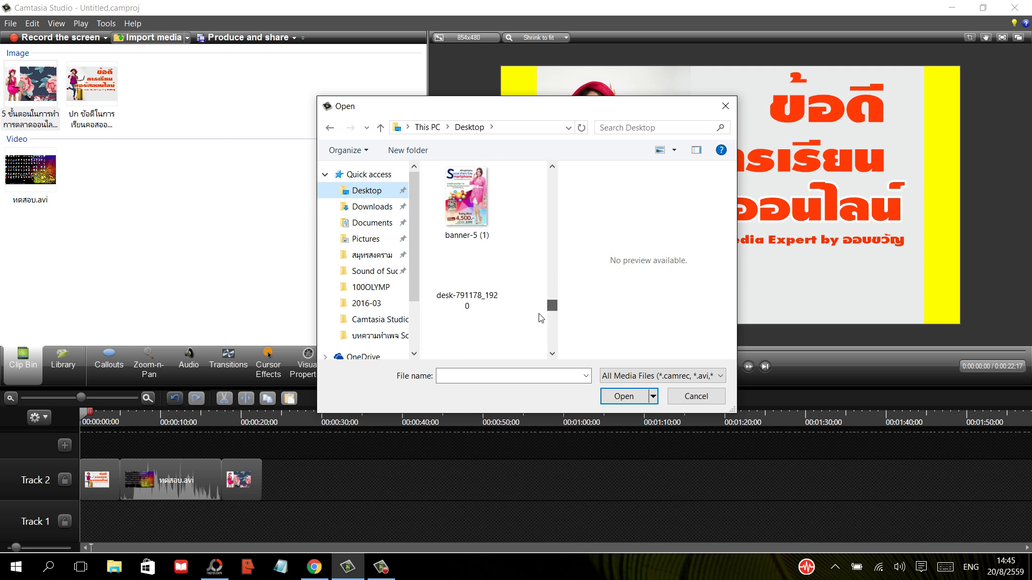
pyautogui.click(485, 322)
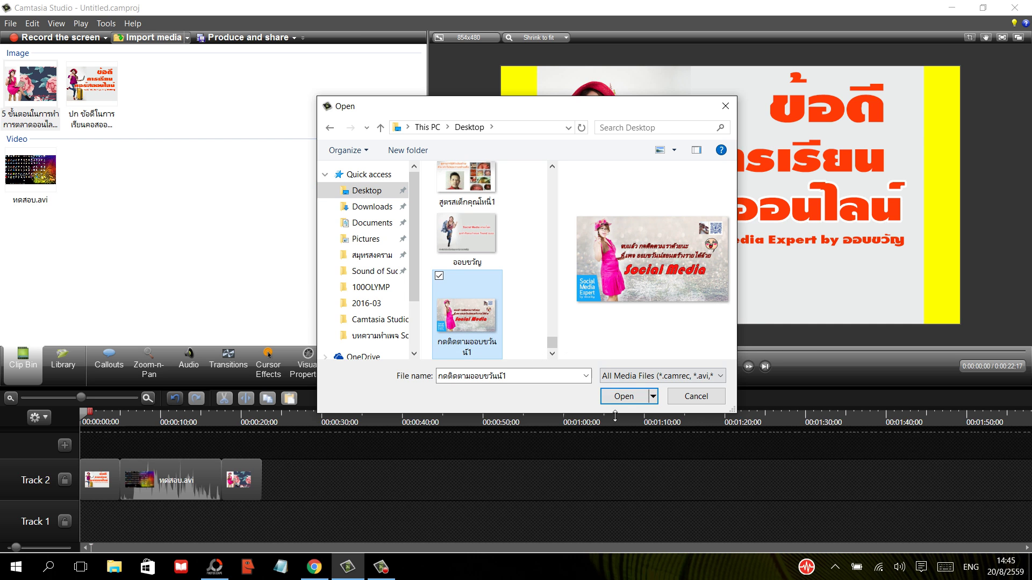
pyautogui.click(619, 396)
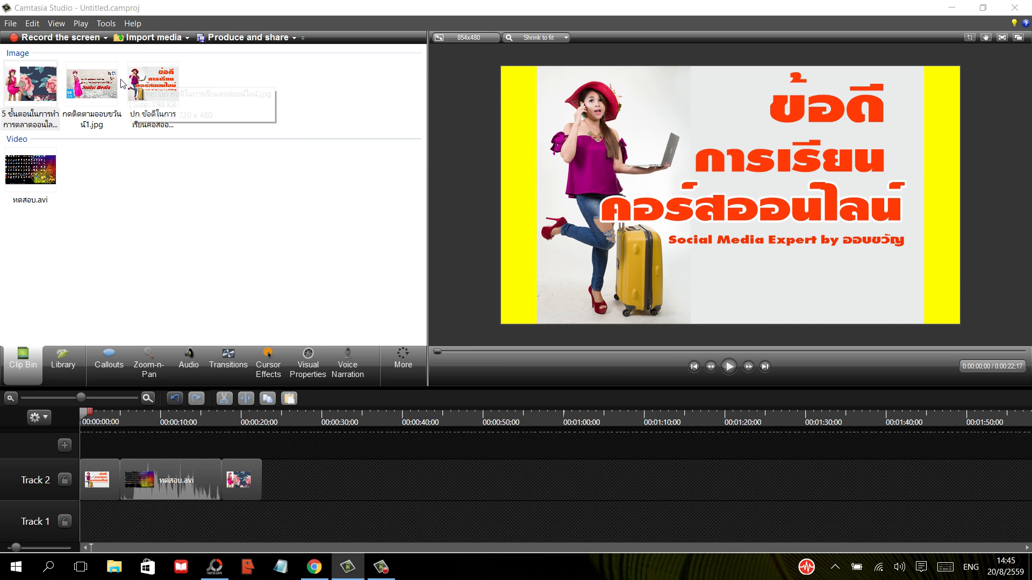
# Place the end-card clip at the end of Track 2 and play the timeline
pyautogui.moveTo(107, 86); pyautogui.dragTo(109, 138)
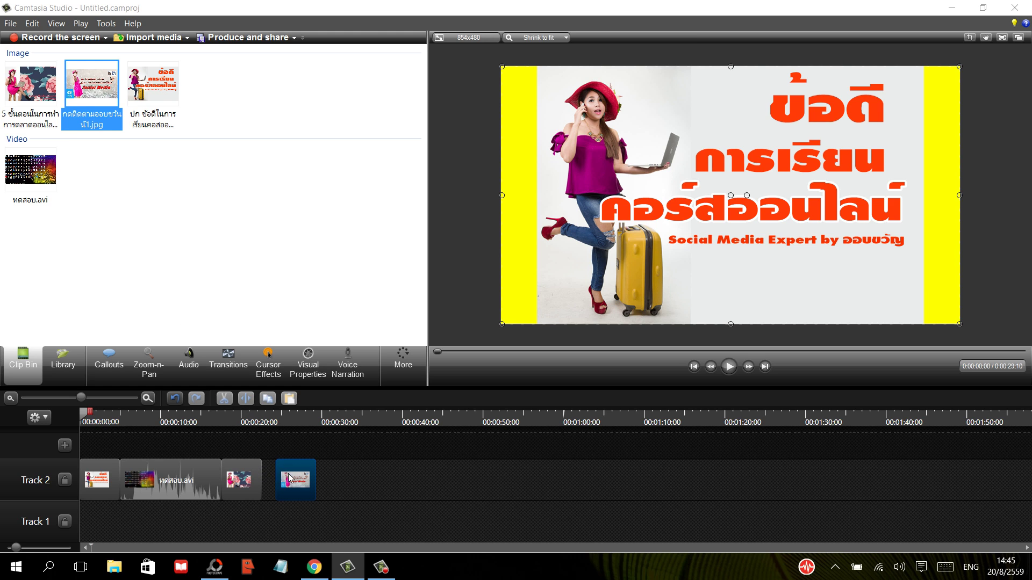
pyautogui.moveTo(280, 474); pyautogui.dragTo(272, 475)
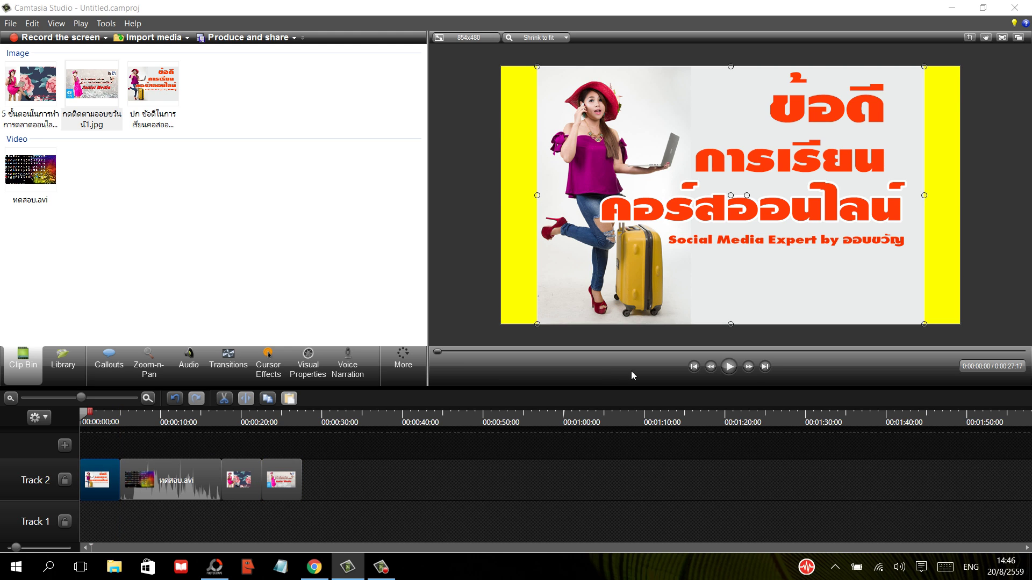
pyautogui.click(731, 369)
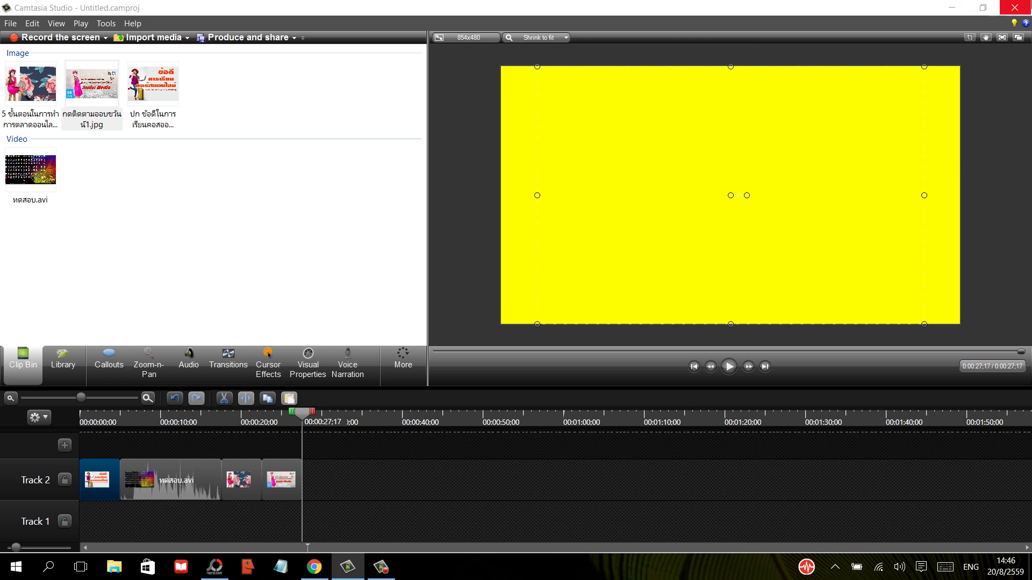
# Minimize Camtasia and PhotoScape and dismiss the Facebook notification to clear the desktop
pyautogui.click(953, 10)
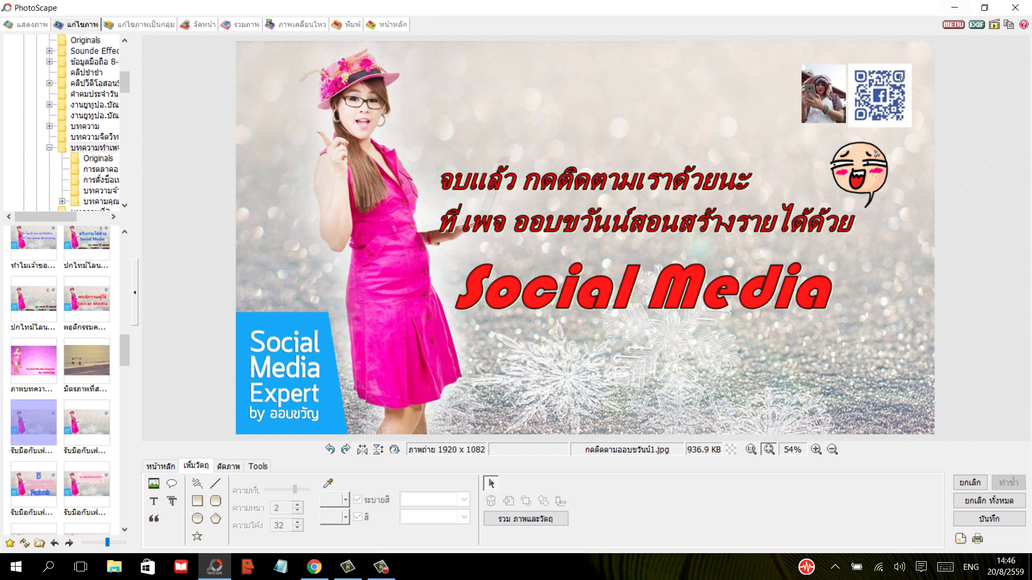
pyautogui.click(965, 6)
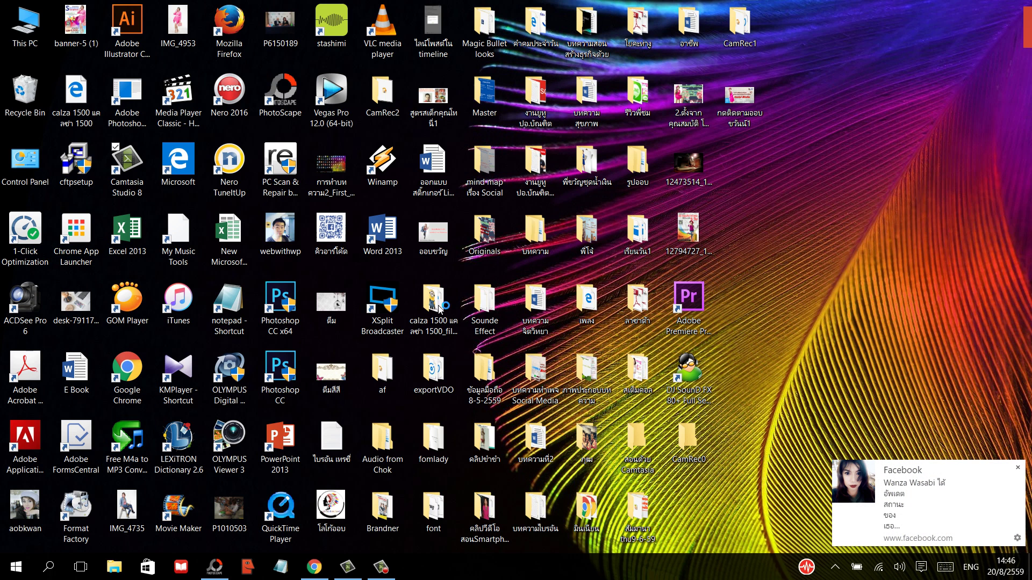
pyautogui.click(1017, 468)
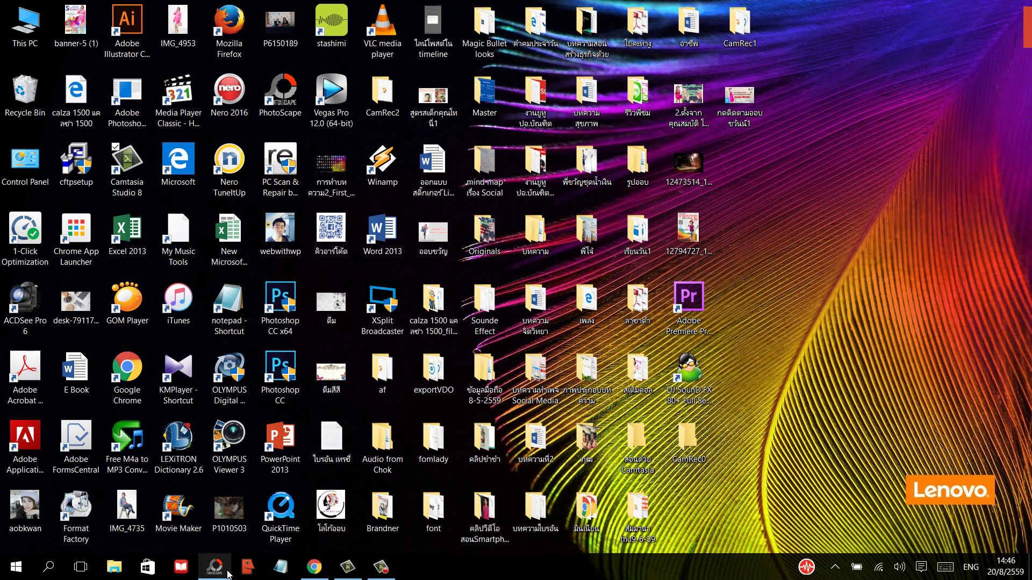
pyautogui.moveTo(230, 574)
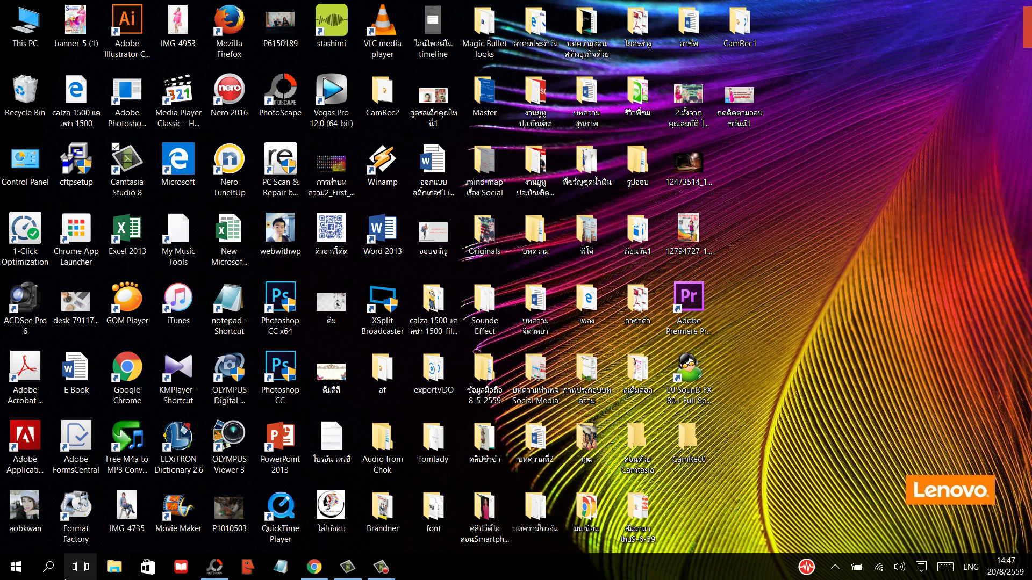
pyautogui.press('super+e')
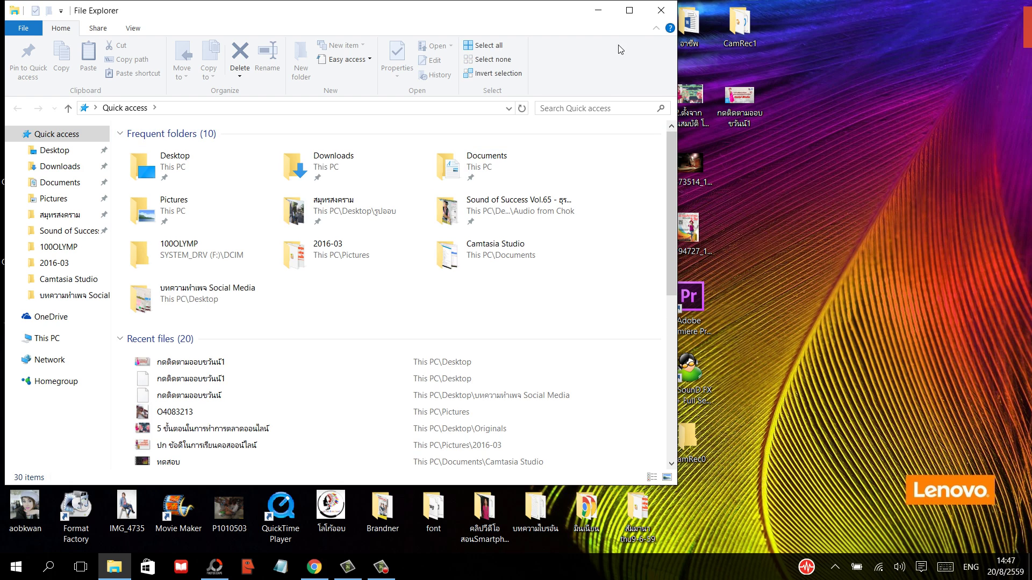
pyautogui.click(661, 11)
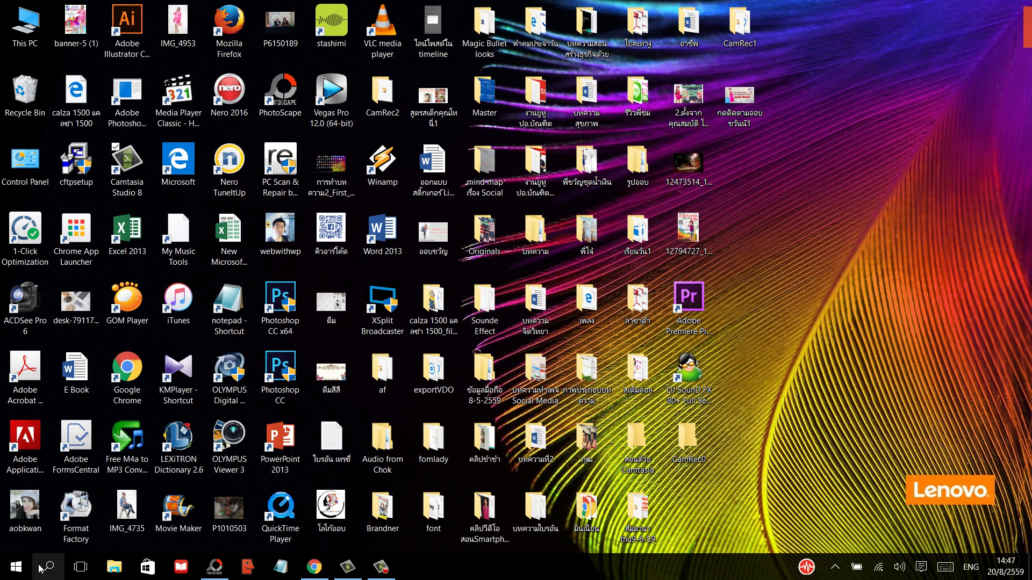
# Search Windows for 'power' to bring up PowerPoint 2013
pyautogui.click(42, 567)
pyautogui.write('น')
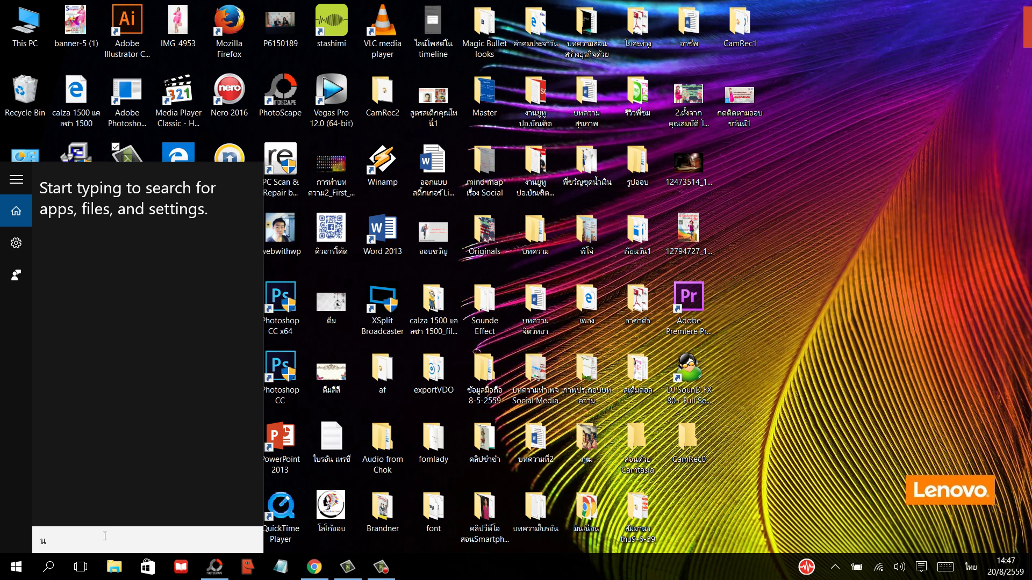
pyautogui.press('BackSpace')
pyautogui.write('ยน')
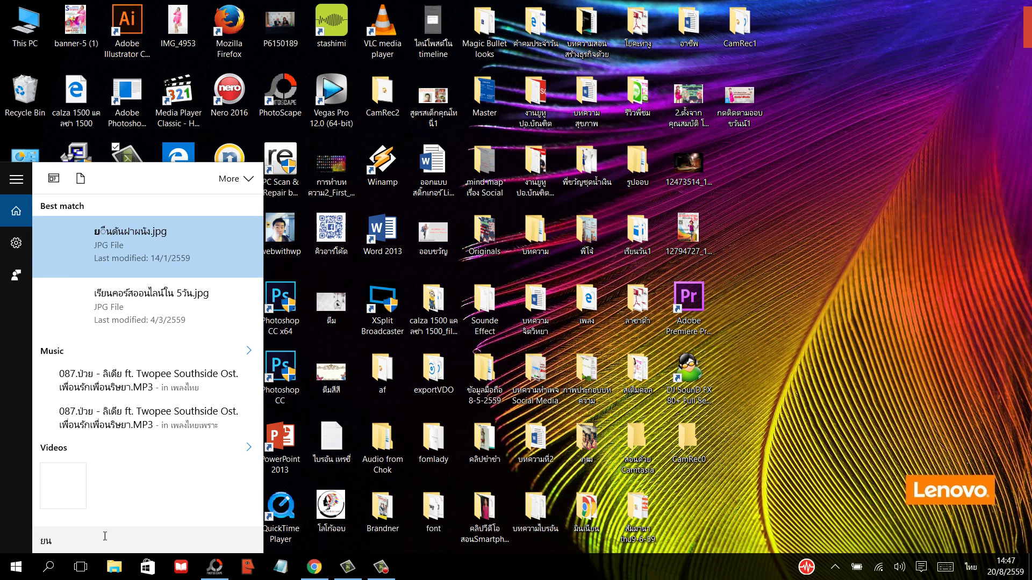
pyautogui.write('ไพ')
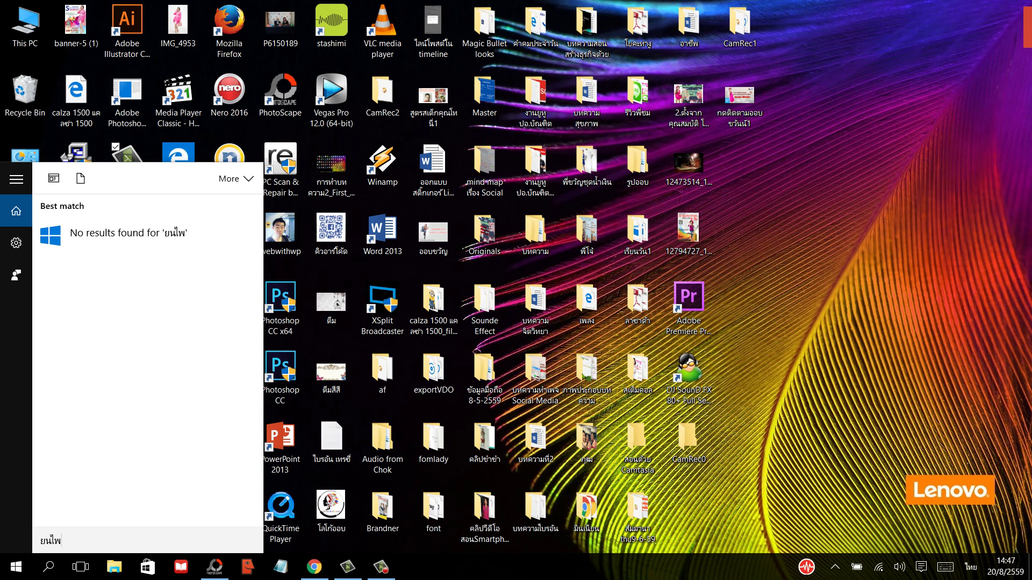
pyautogui.press('BackSpace')
pyautogui.press('BackSpace')
pyautogui.press('BackSpace')
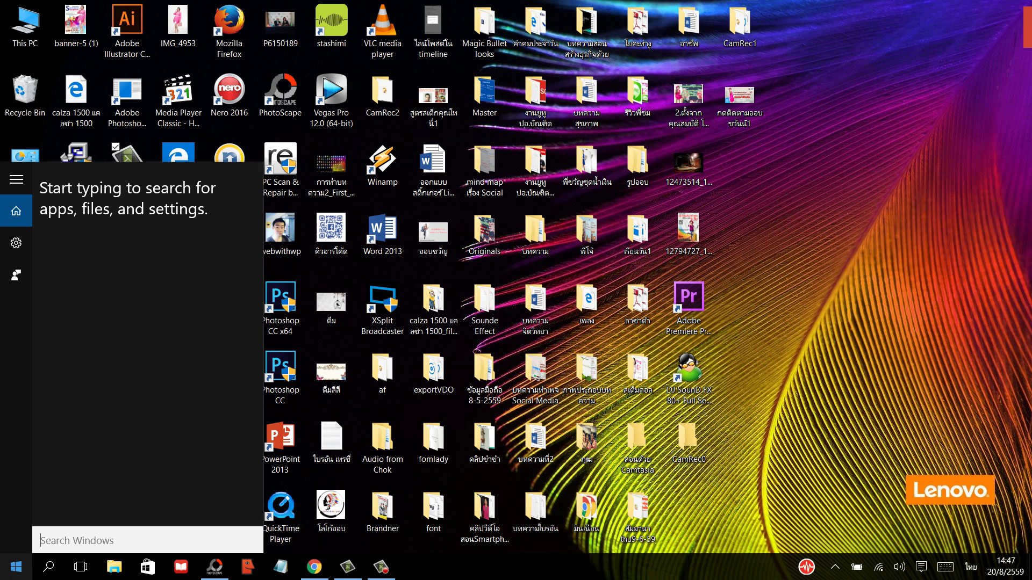
pyautogui.write('power')
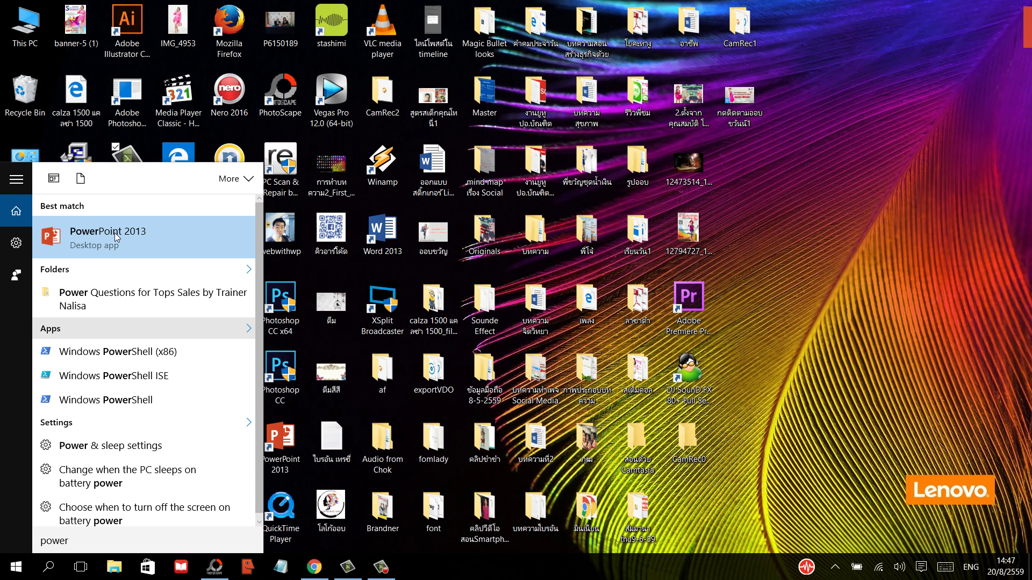
# Launch PowerPoint 2013 and start a new Camtasia screen recording
pyautogui.click(115, 237)
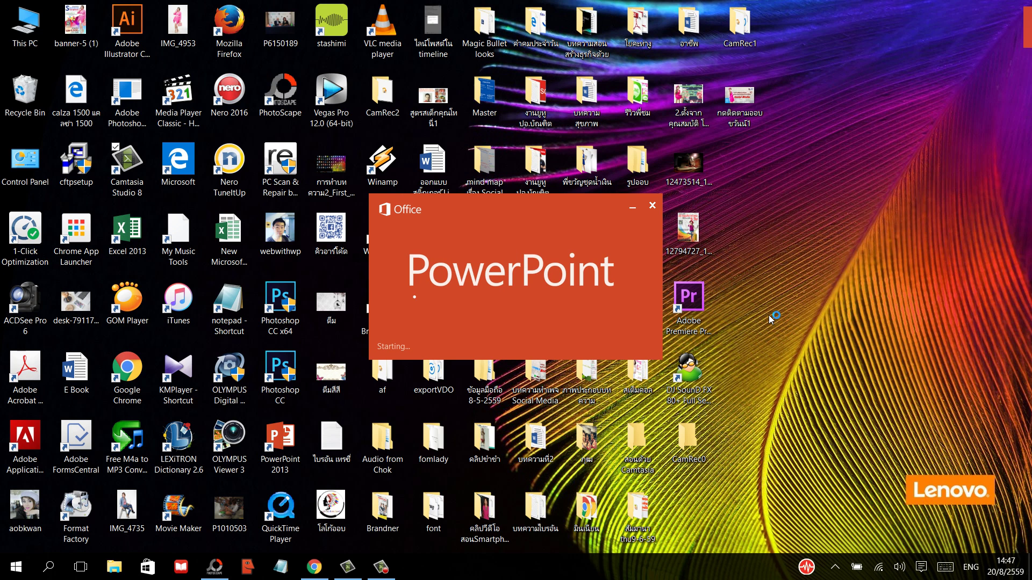
pyautogui.moveTo(348, 573)
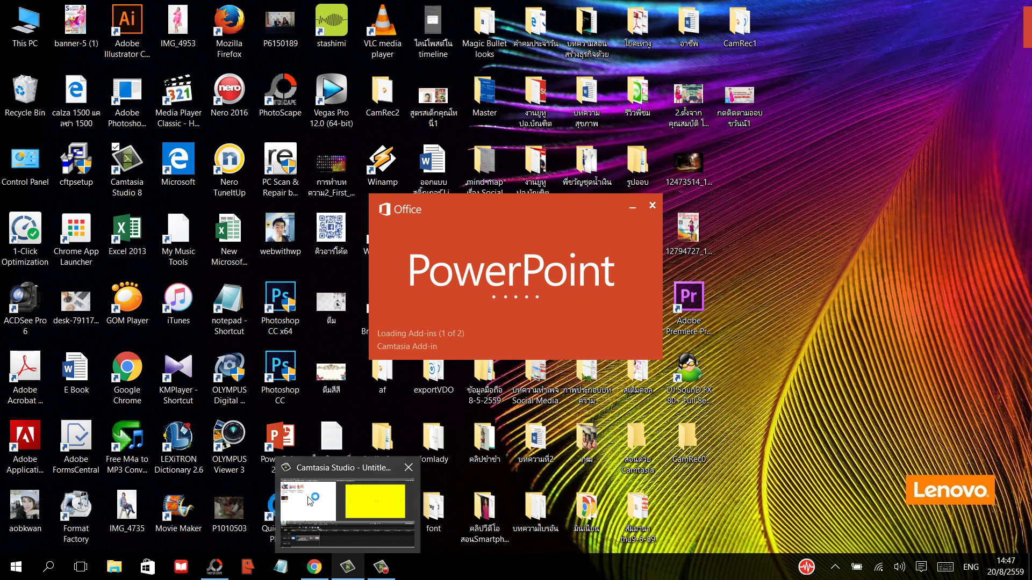
pyautogui.click(349, 567)
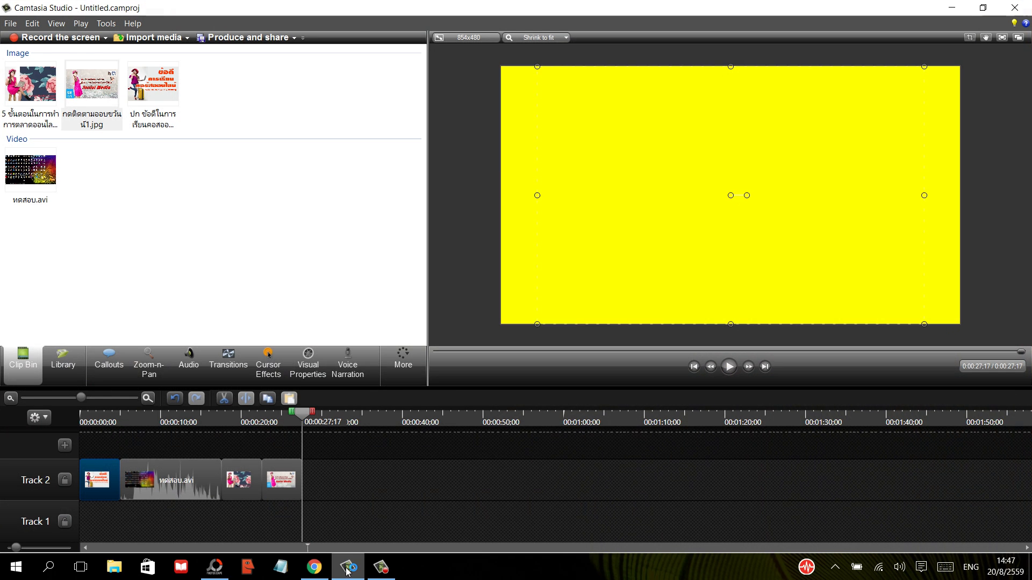
pyautogui.click(33, 40)
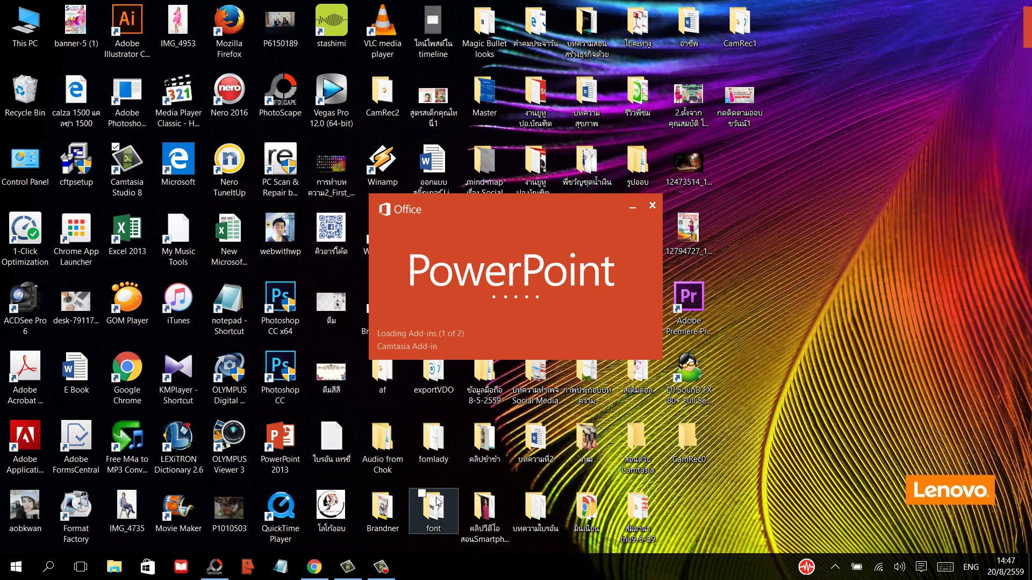
# Move the recorder panel up to mid-screen and bring PowerPoint's start screen forward
pyautogui.click(379, 574)
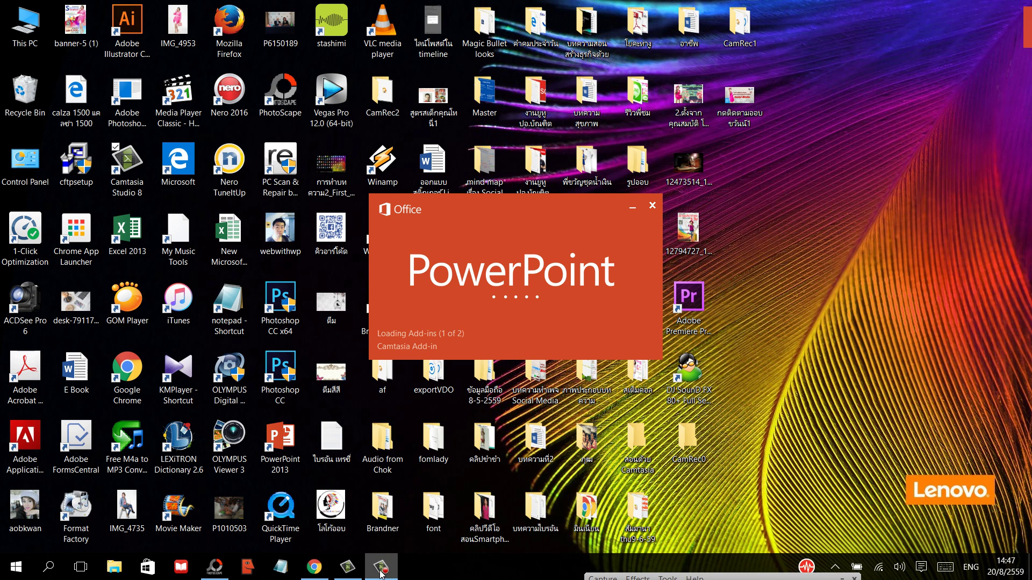
pyautogui.moveTo(727, 576); pyautogui.dragTo(749, 284)
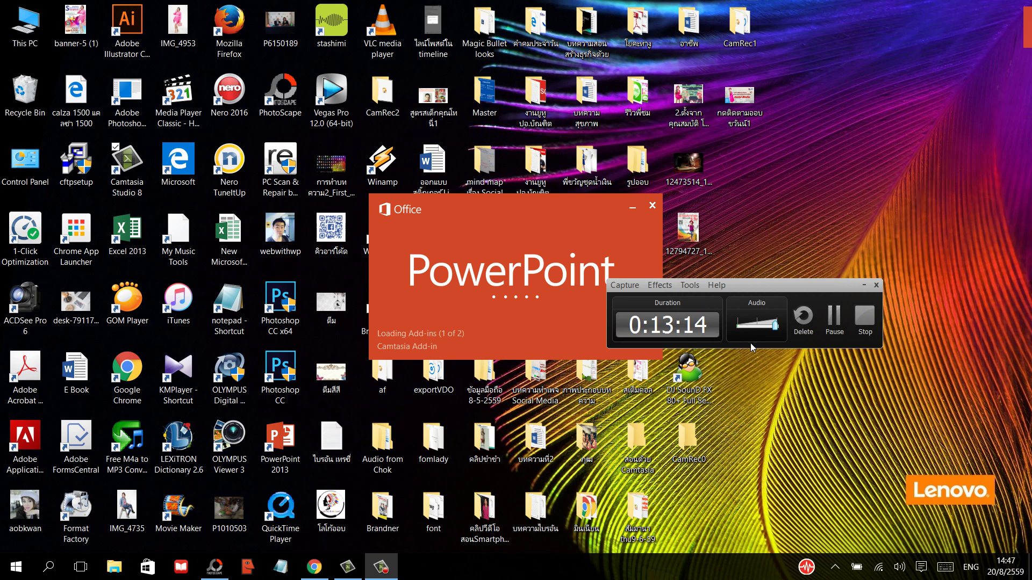
pyautogui.click(348, 567)
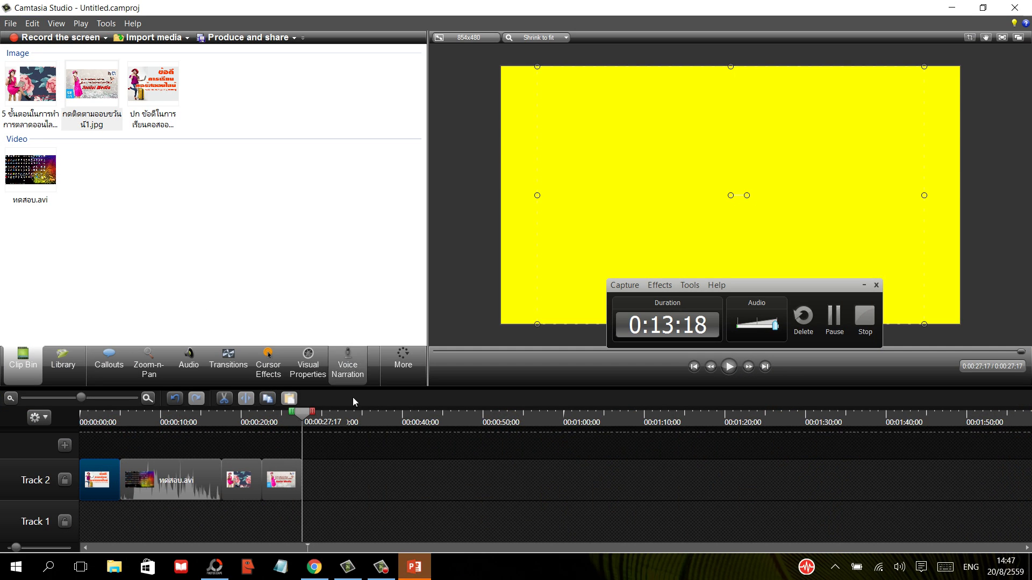
pyautogui.click(418, 568)
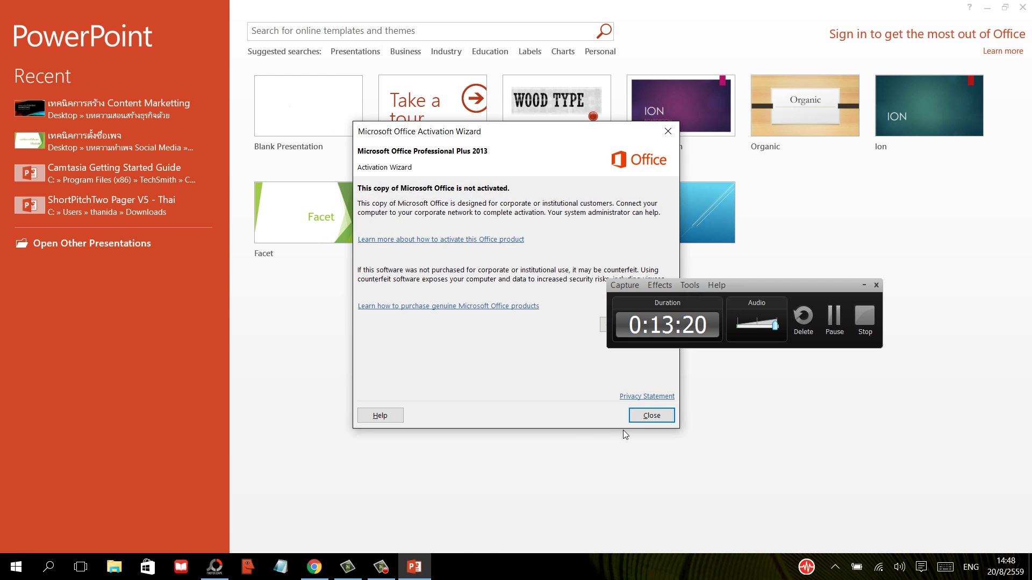
# Dismiss the activation notice, open 'เทคนิคการสร้าง Content Marketting' from Recent, and minimize the recorder controls
pyautogui.click(651, 417)
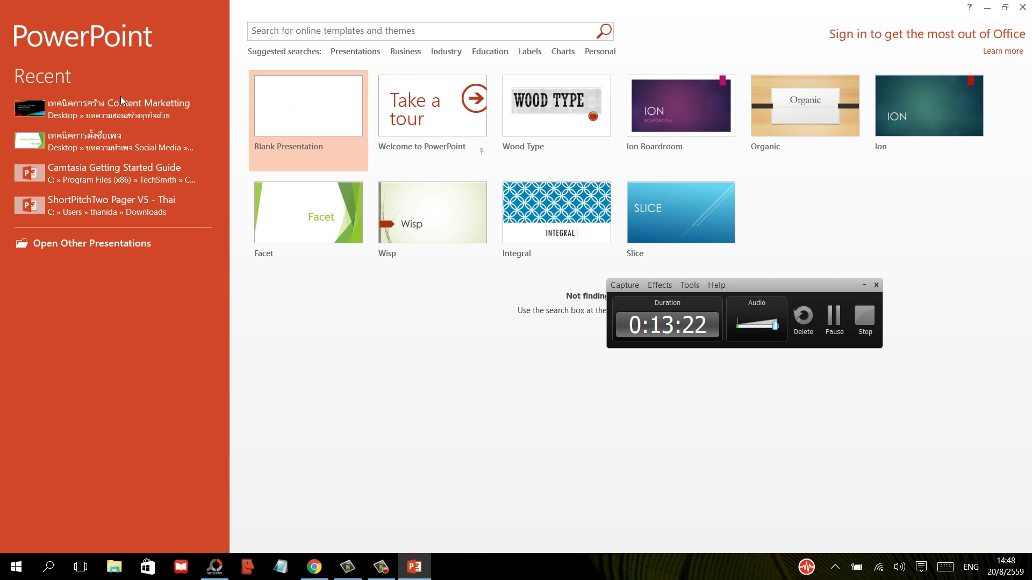
pyautogui.click(122, 103)
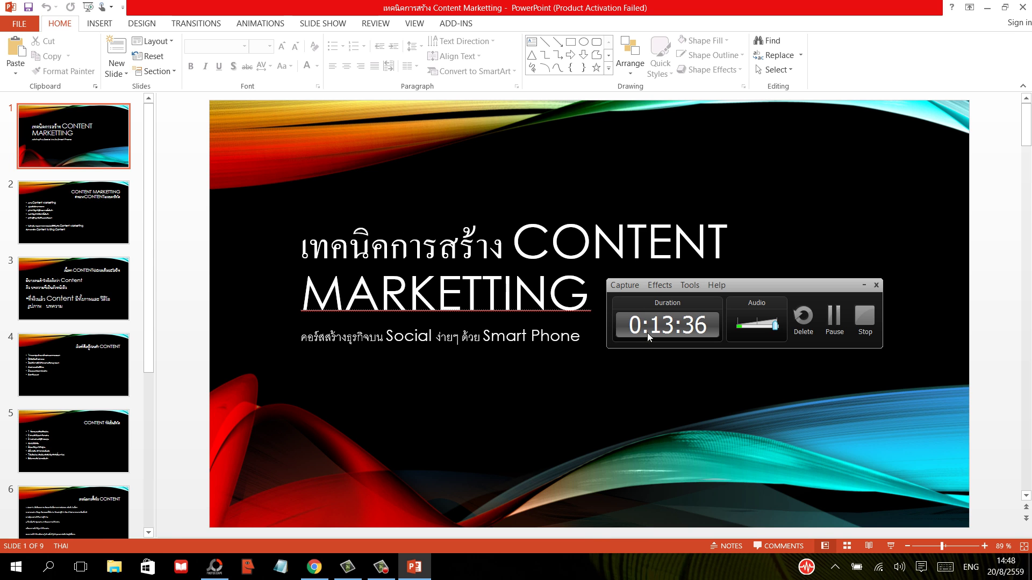
pyautogui.click(624, 287)
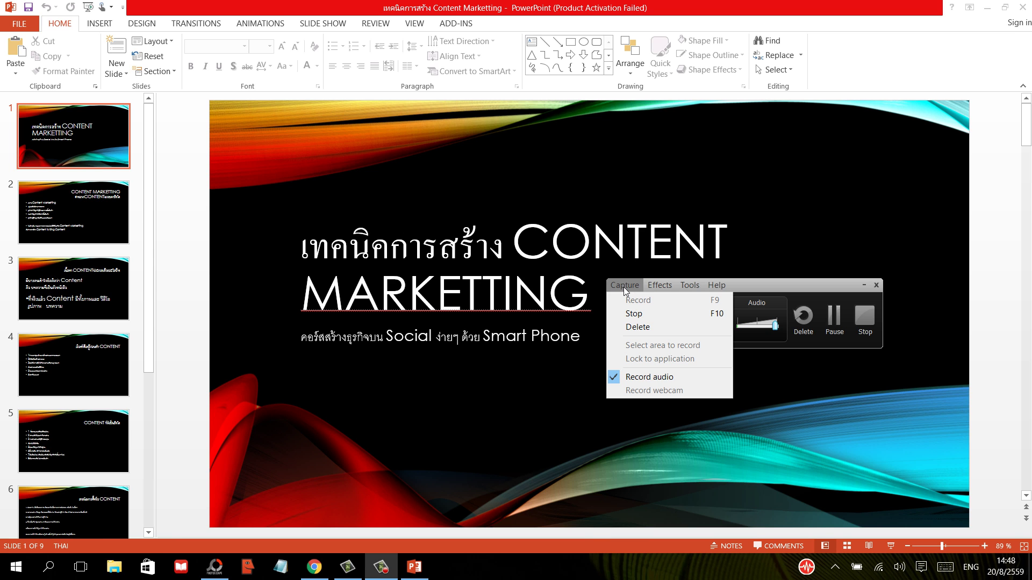
pyautogui.click(623, 287)
pyautogui.click(648, 284)
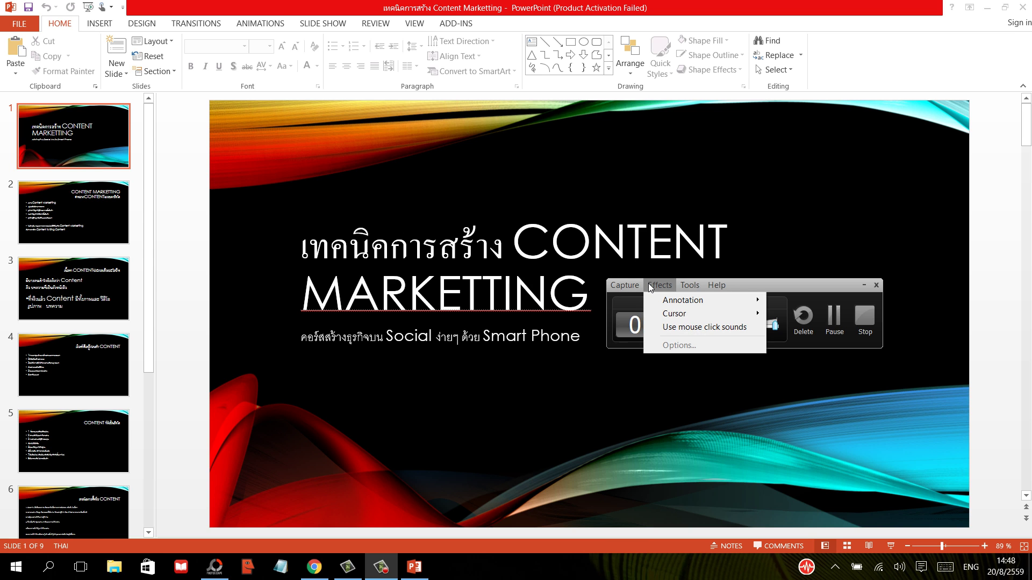
pyautogui.moveTo(685, 281)
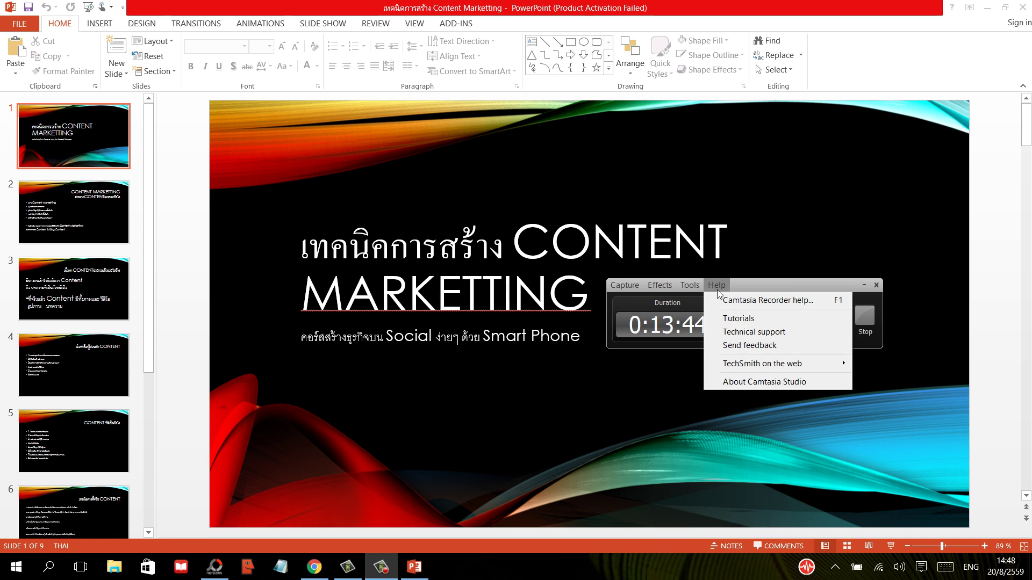
pyautogui.click(782, 232)
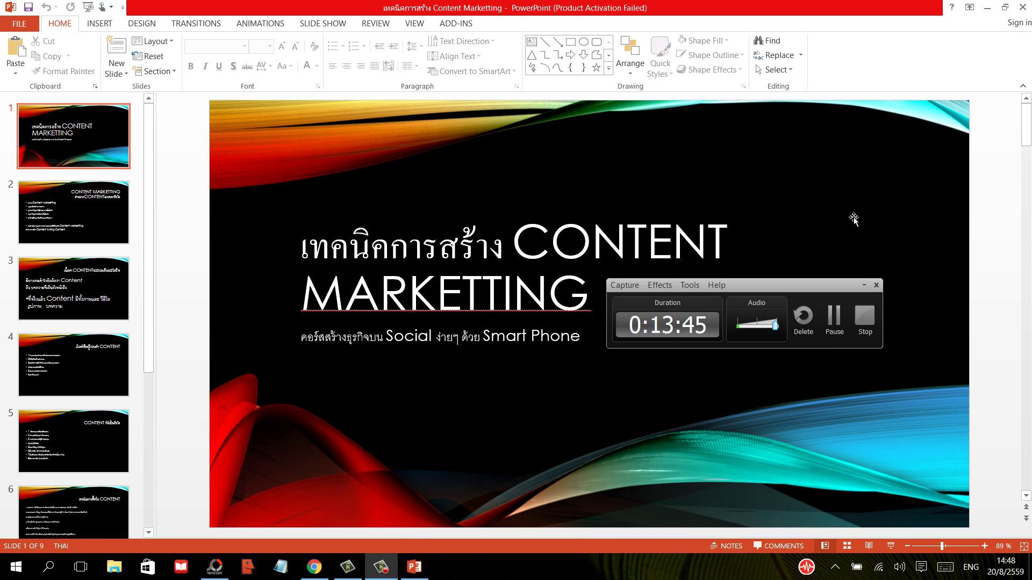
pyautogui.click(862, 284)
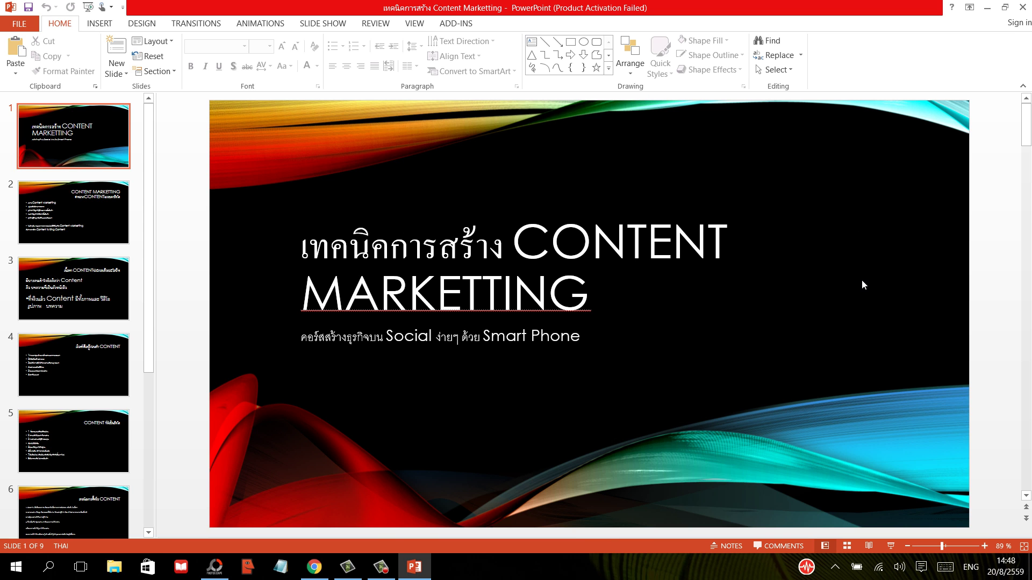
# Restore and re-hide the Camtasia Recorder panel, then return to the Camtasia Studio project
pyautogui.click(380, 569)
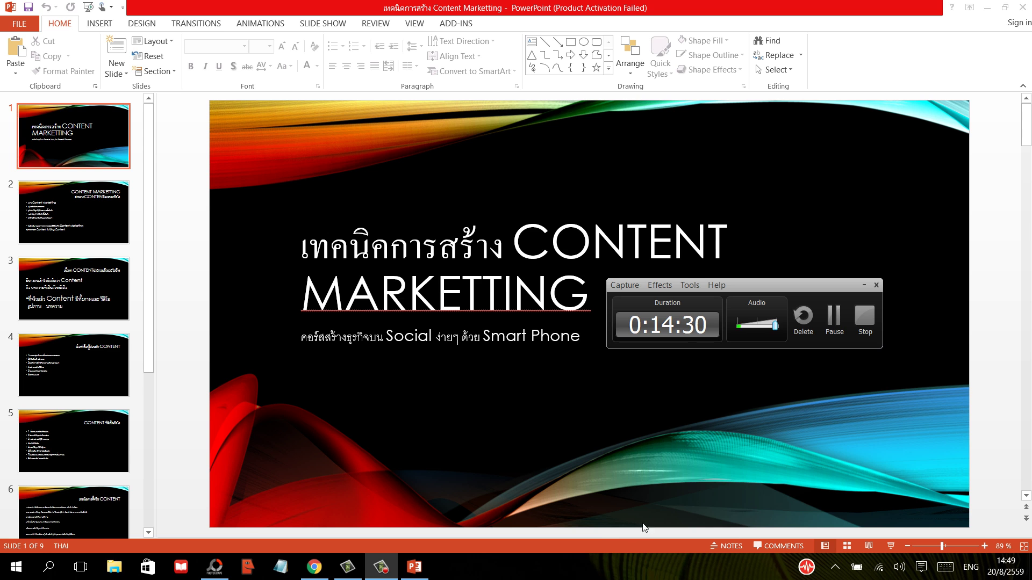
pyautogui.click(381, 570)
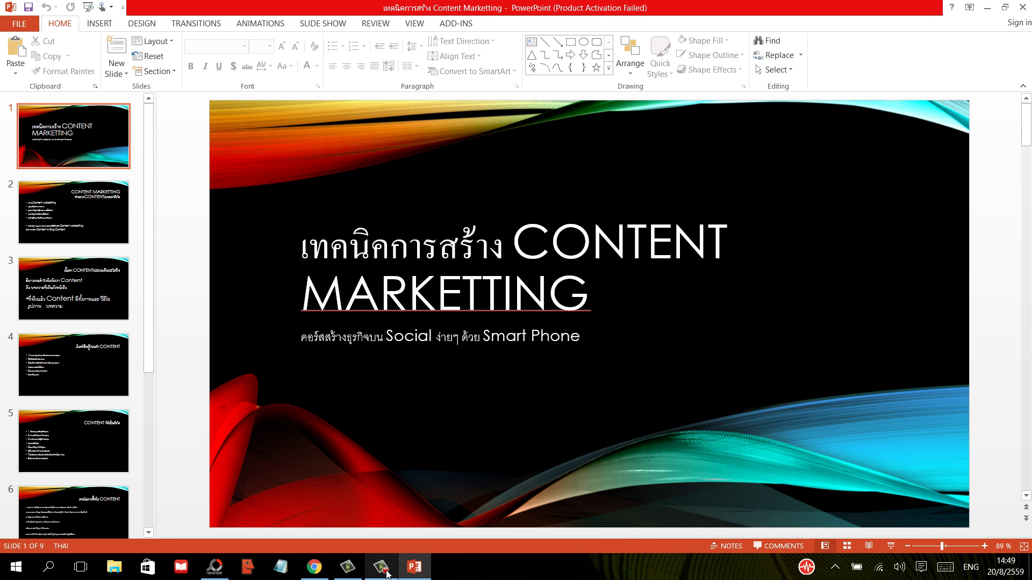
pyautogui.click(381, 570)
pyautogui.click(348, 567)
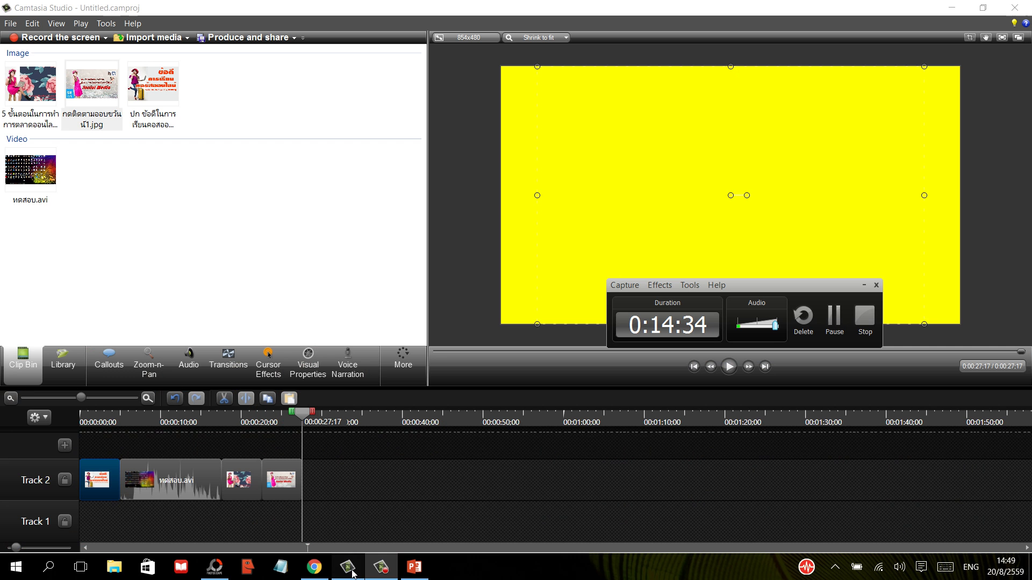